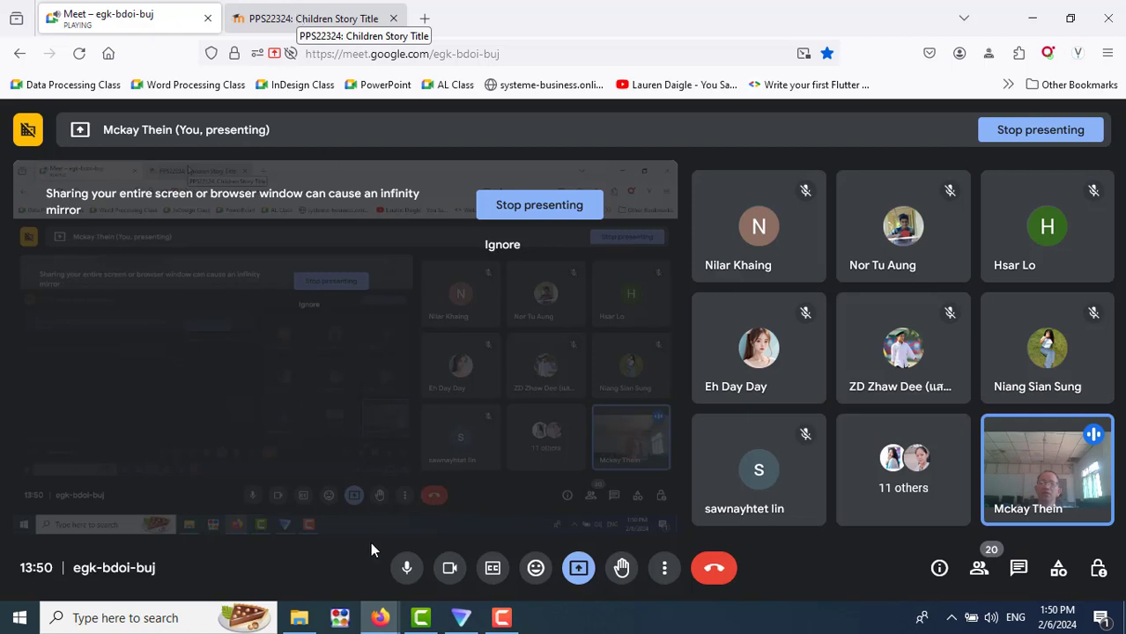
# Step: Switch to File Explorer and browse the folders on Local Disk (E:)
pyautogui.moveTo(302, 621)
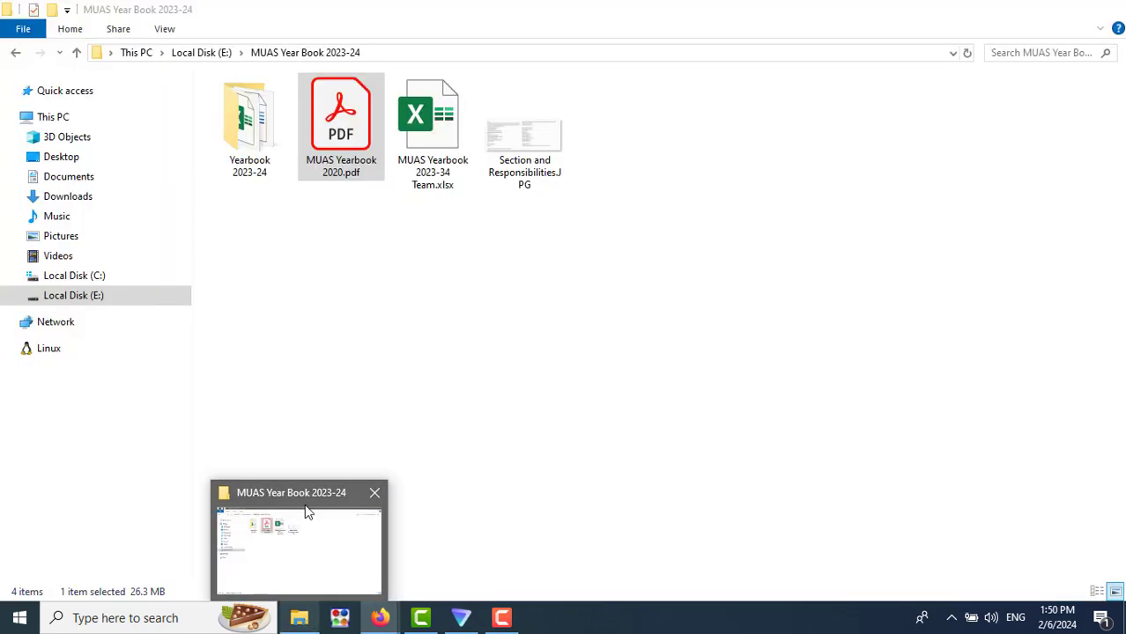
pyautogui.click(307, 512)
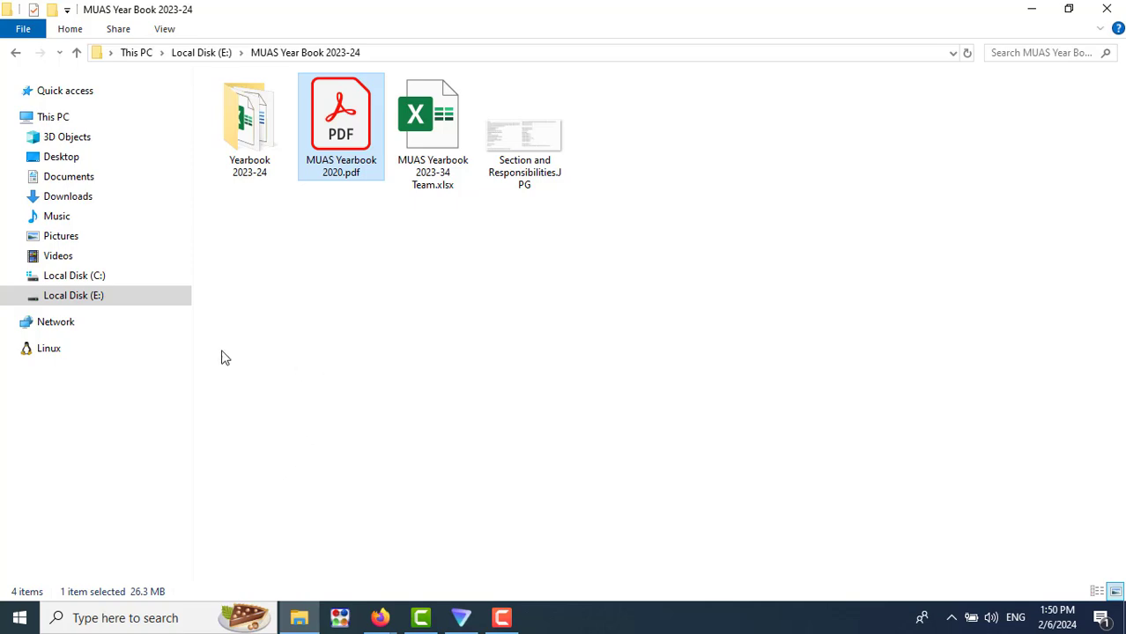
pyautogui.click(106, 295)
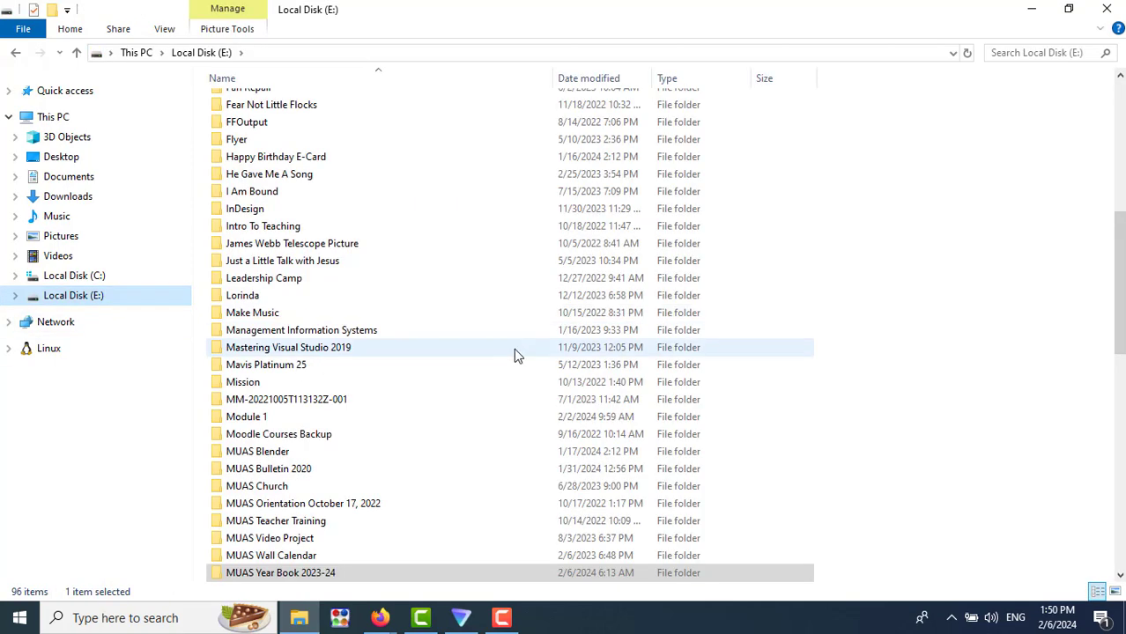
pyautogui.scroll(5, 518, 356)
pyautogui.scroll(4, 518, 355)
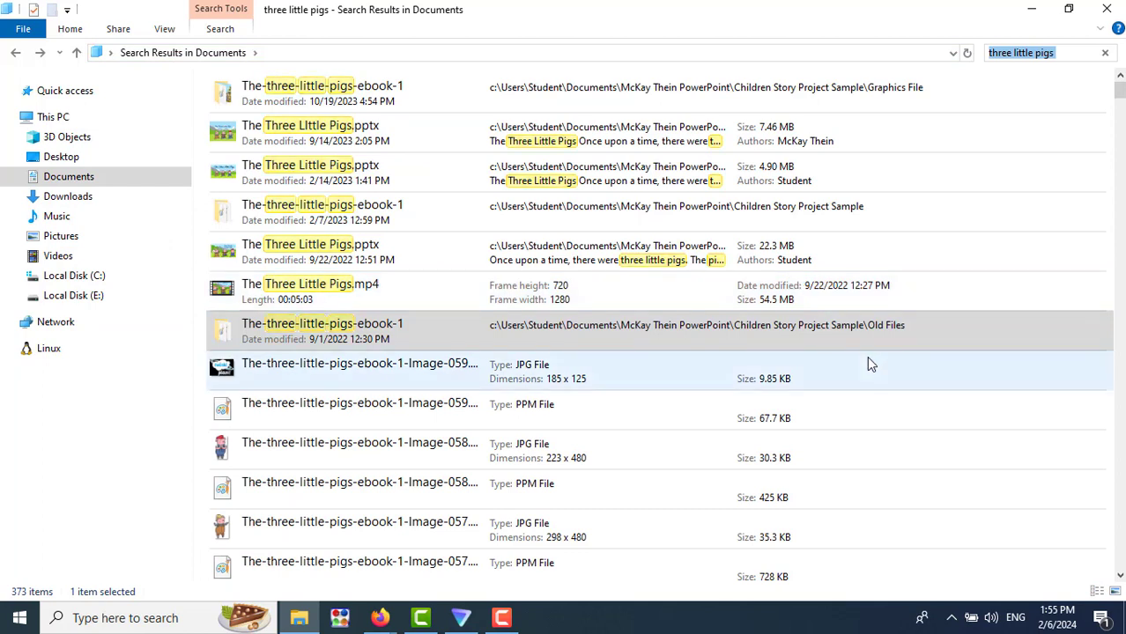
# Step: Open the location of the The-three-little-pigs-ebook-1 folder stored in Children Story Project Sample from the search results
pyautogui.click(350, 220)
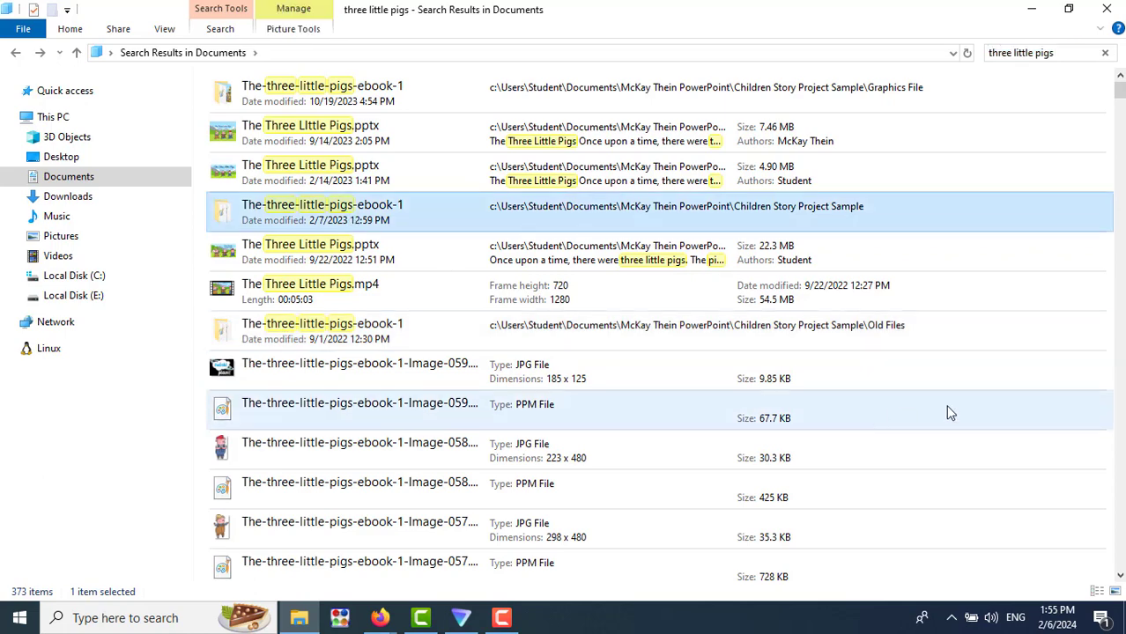
pyautogui.scroll(-20, 949, 412)
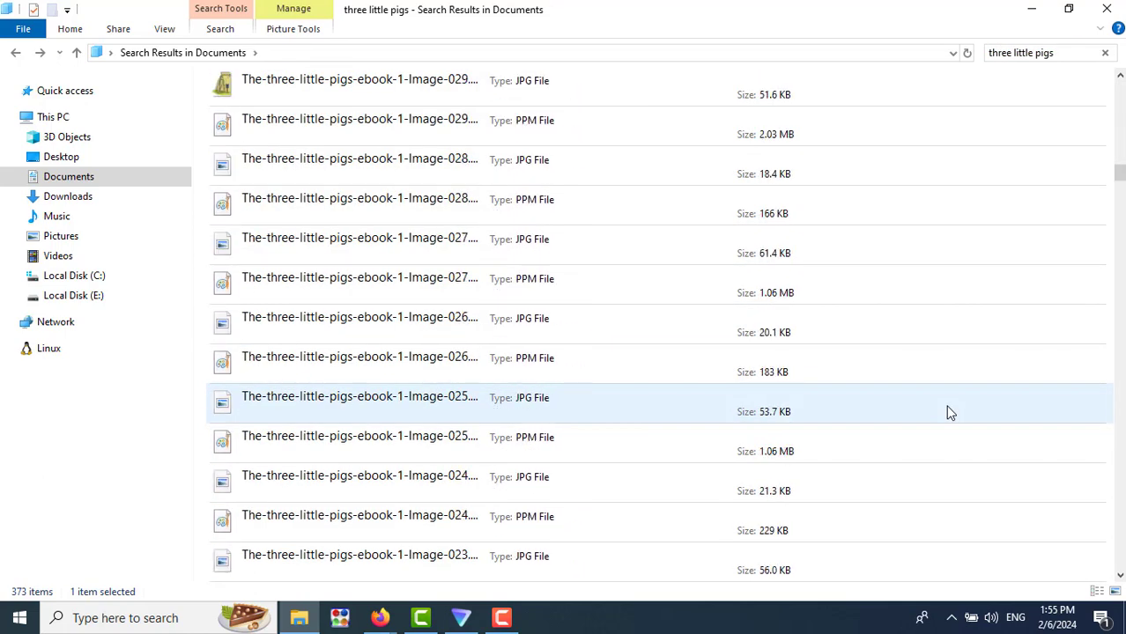
pyautogui.scroll(20, 949, 412)
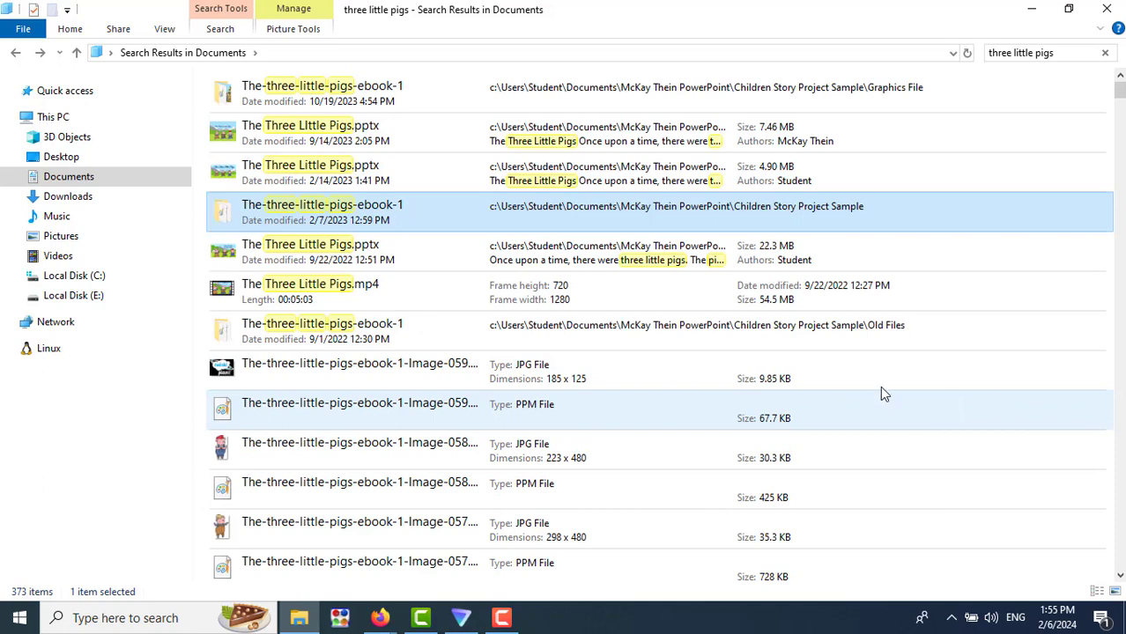
pyautogui.rightClick(381, 211)
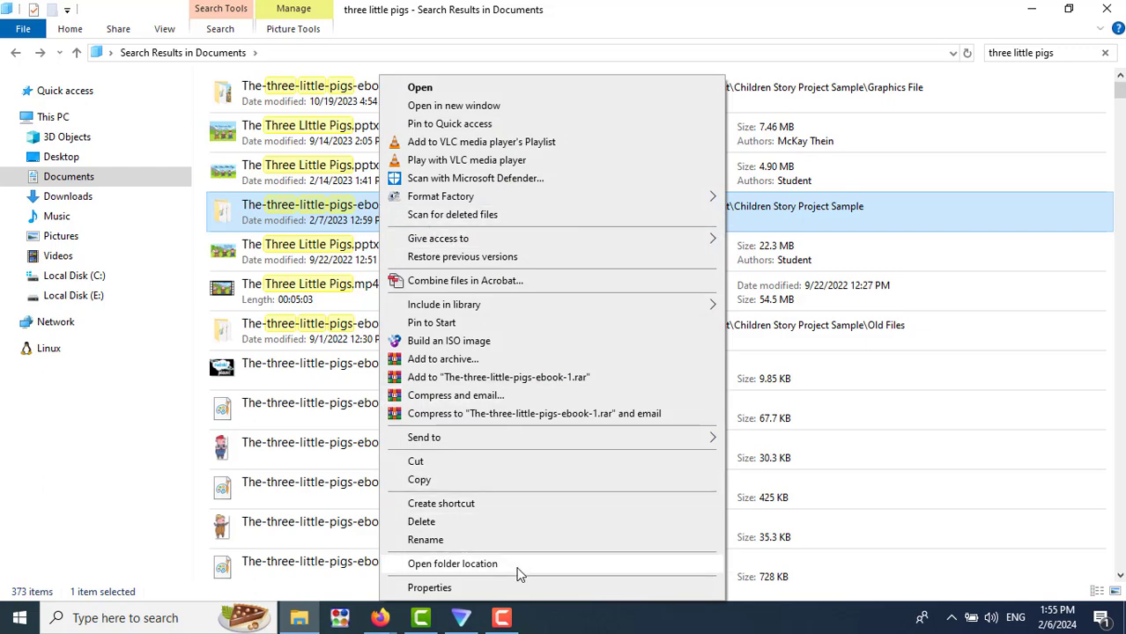
pyautogui.click(475, 564)
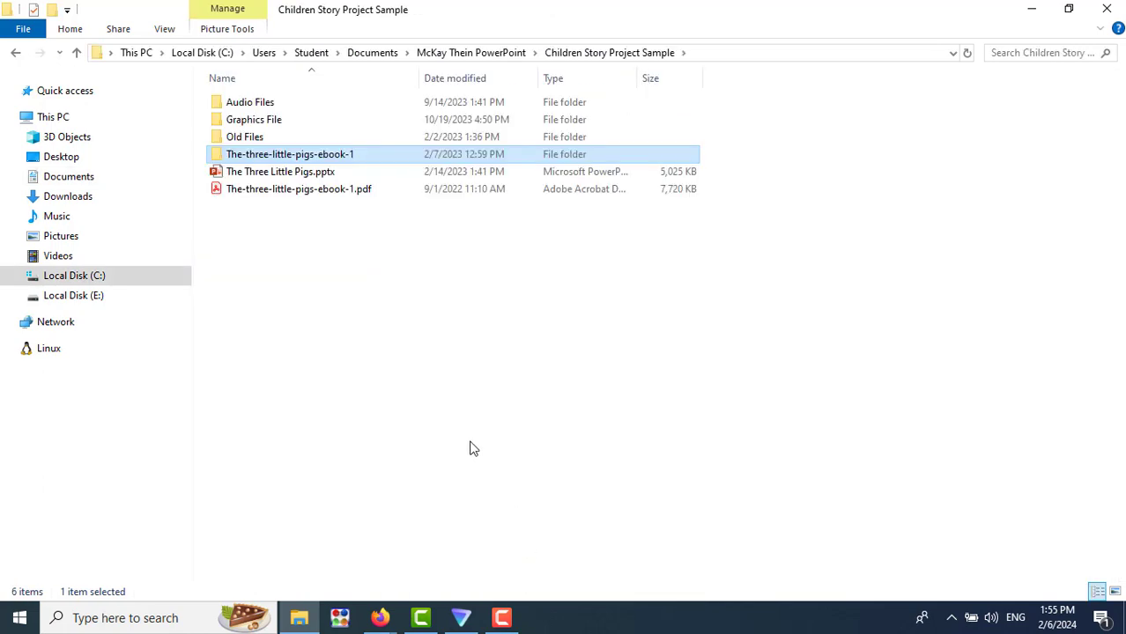
# Step: Copy the file The-three-little-pigs-ebook-1.pdf from the Children Story Project Sample folder
pyautogui.click(269, 190)
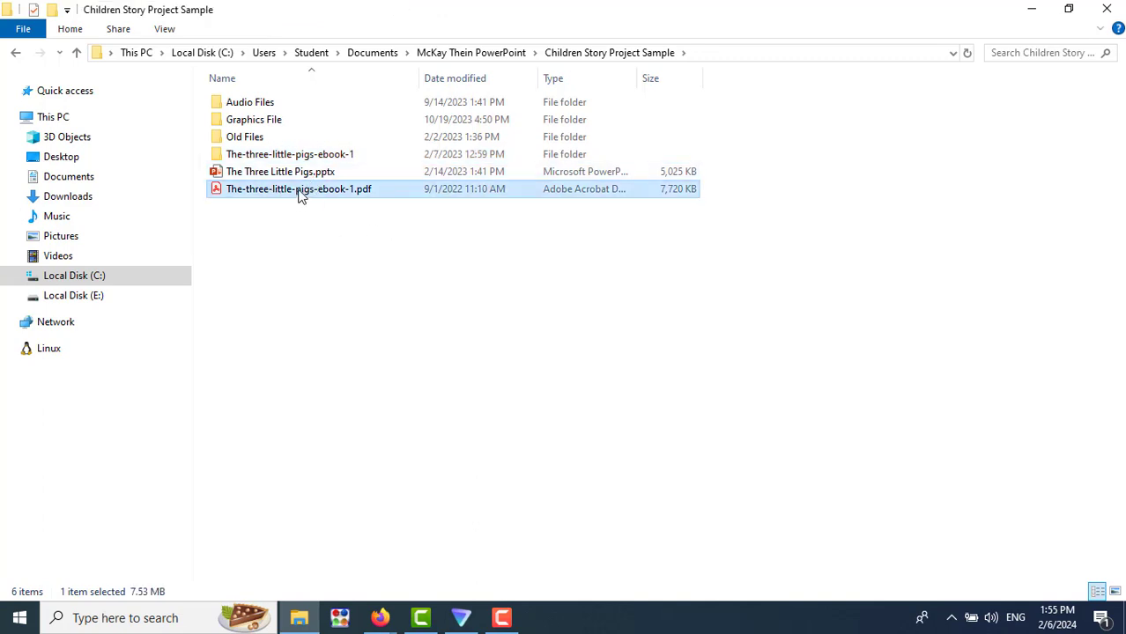
pyautogui.rightClick(299, 194)
pyautogui.click(397, 507)
# Step: Paste the copied PDF into the Children Story folder inside PkPdfConverter on the Desktop
pyautogui.click(61, 158)
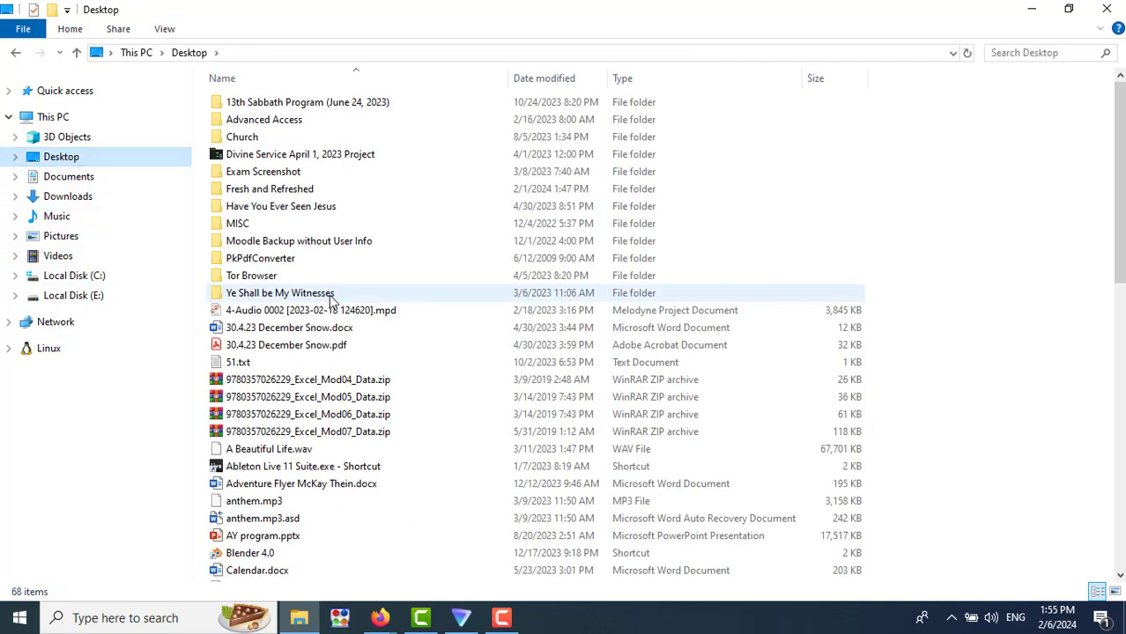
pyautogui.doubleClick(264, 258)
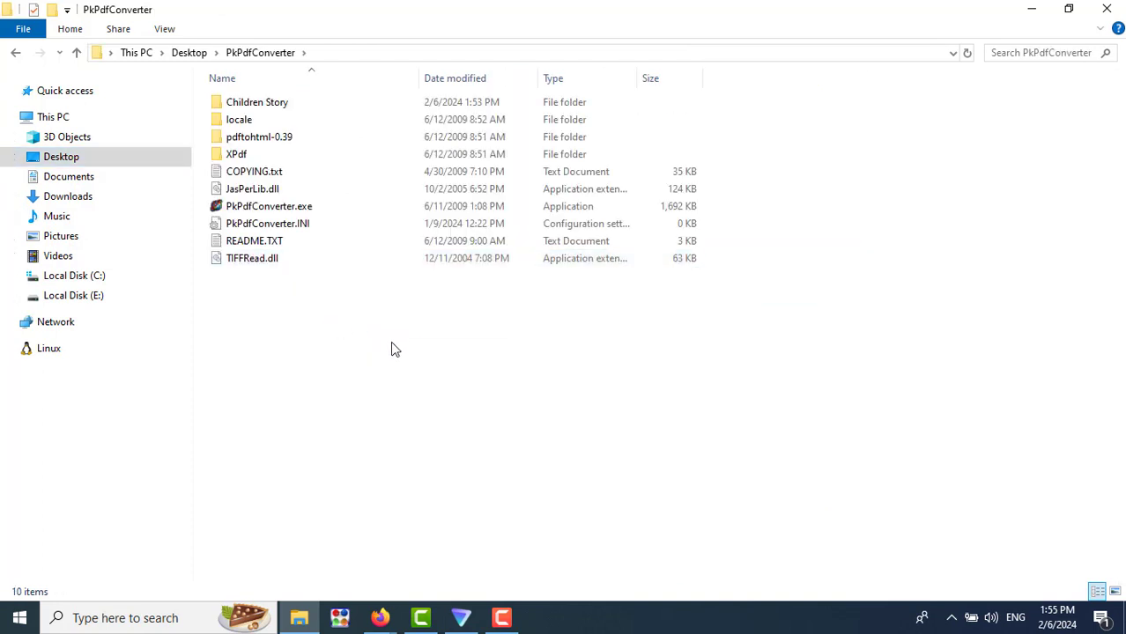
pyautogui.doubleClick(275, 102)
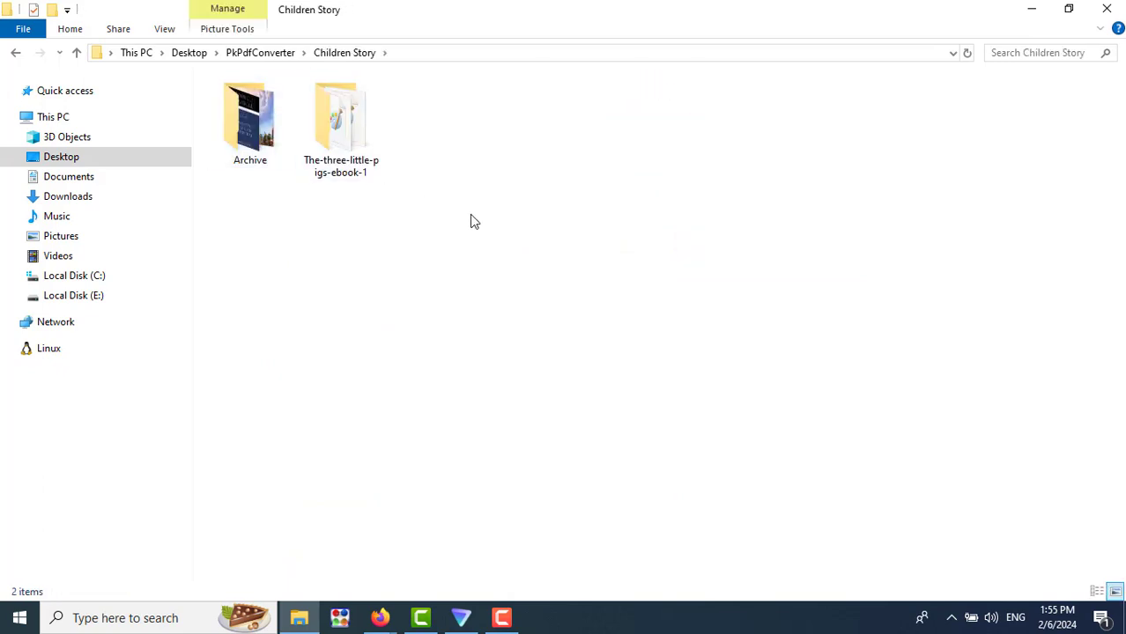
pyautogui.moveTo(471, 214); pyautogui.dragTo(220, 126)
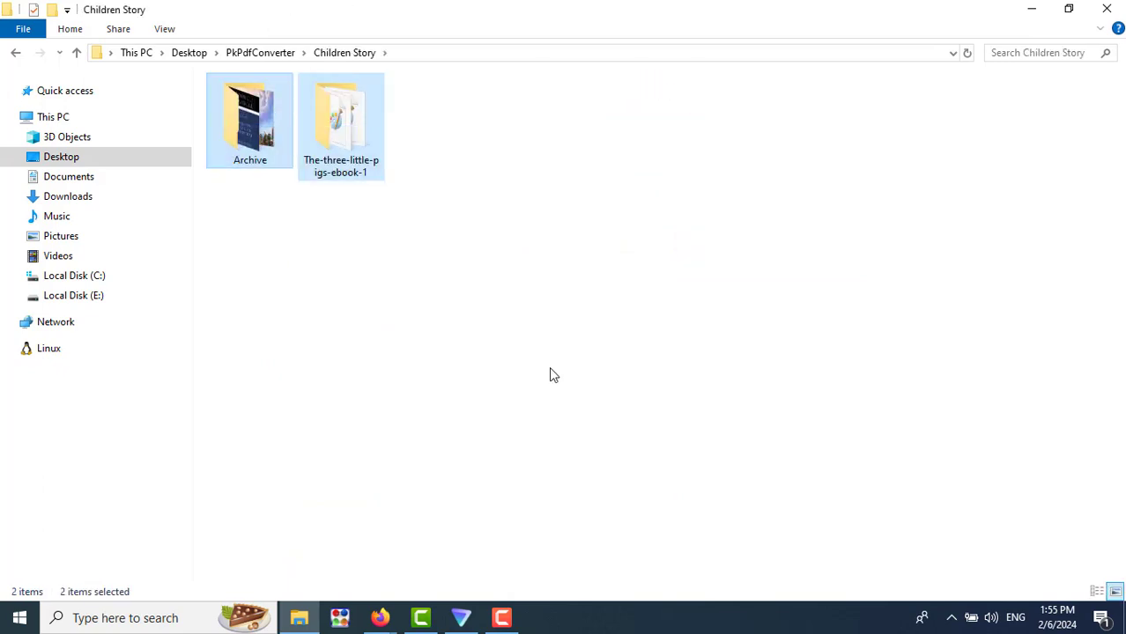
pyautogui.rightClick(549, 366)
pyautogui.click(608, 229)
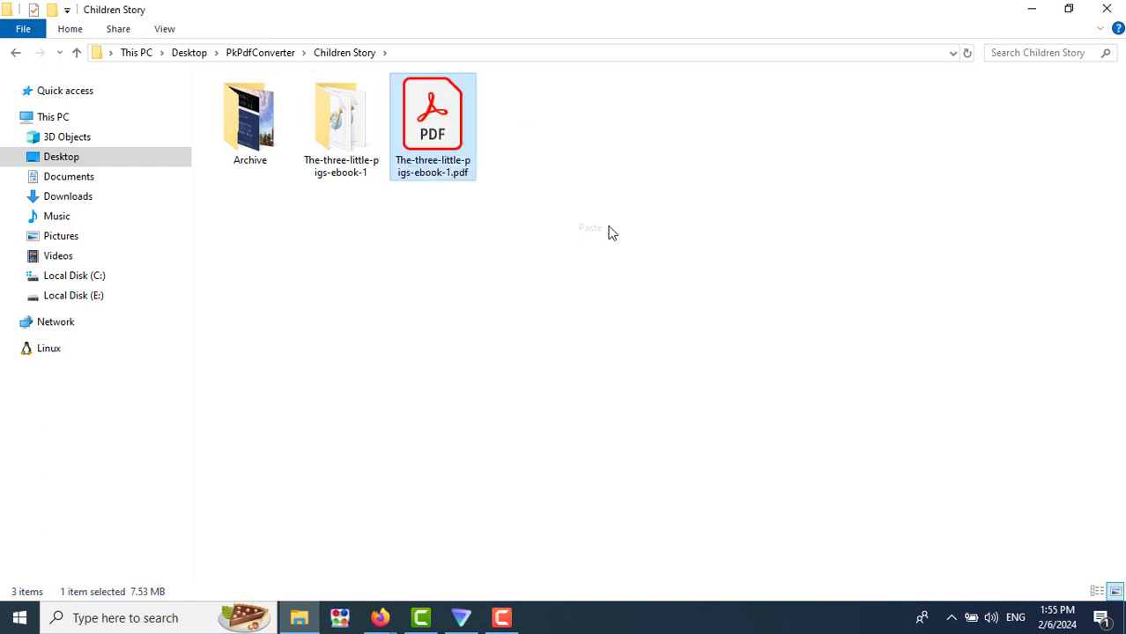
# Step: Permanently delete the Archive and The-three-little-pigs-ebook-1 folders from the Children Story folder
pyautogui.moveTo(353, 202); pyautogui.dragTo(273, 102)
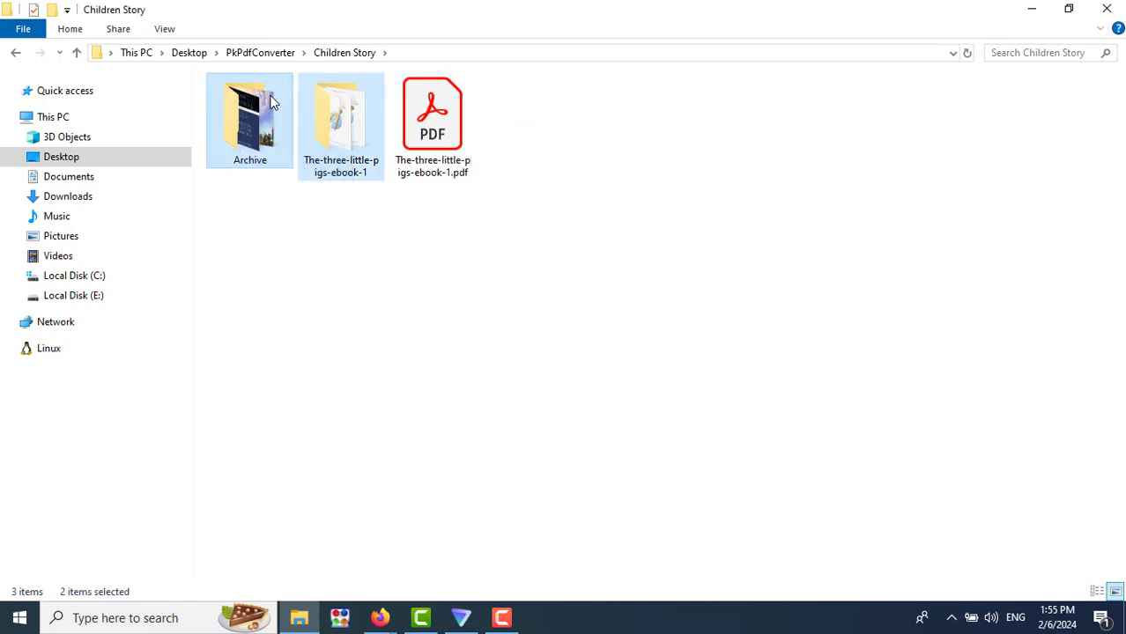
pyautogui.hotkey('shift', 'Delete')
pyautogui.press('Return')
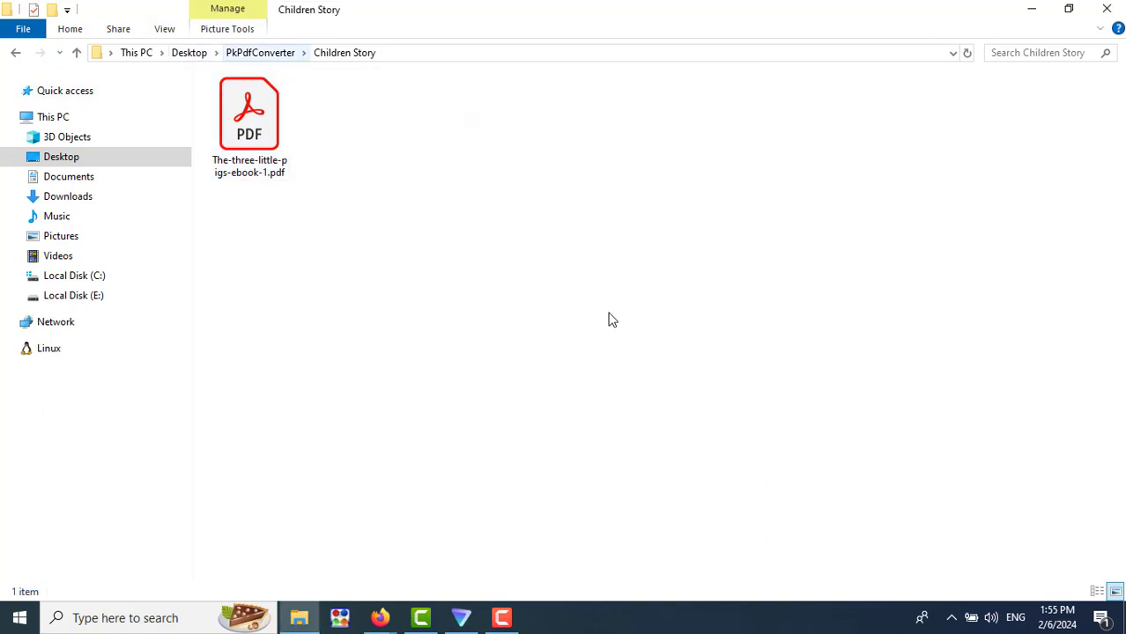
# Step: Open The-three-little-pigs-ebook-1.pdf in Adobe Acrobat and look over its cover page
pyautogui.click(267, 162)
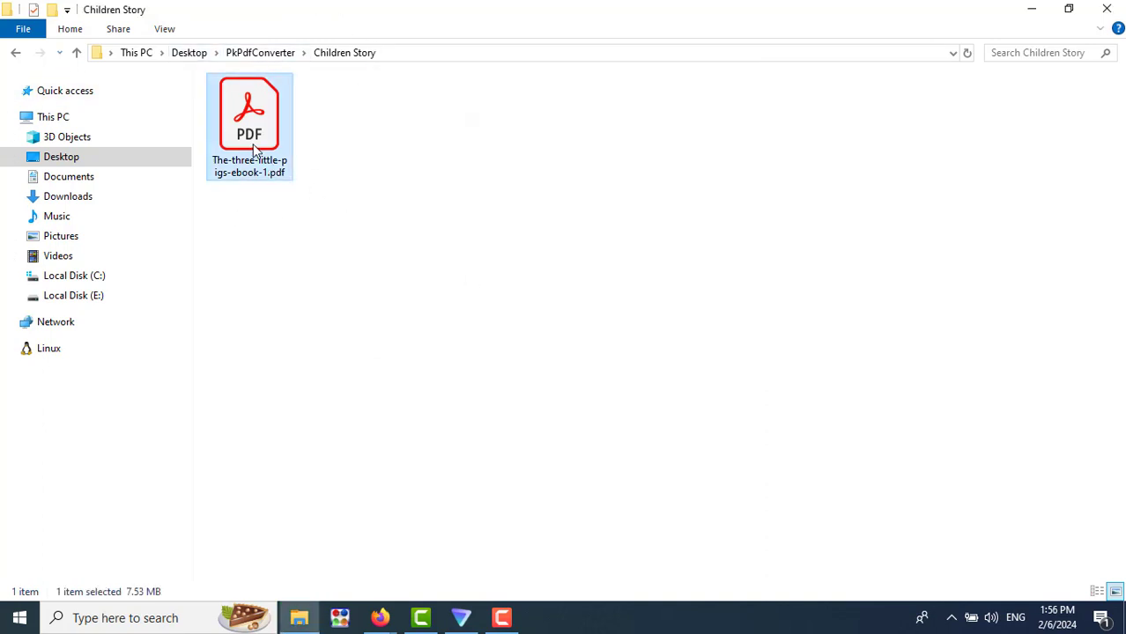
pyautogui.doubleClick(253, 151)
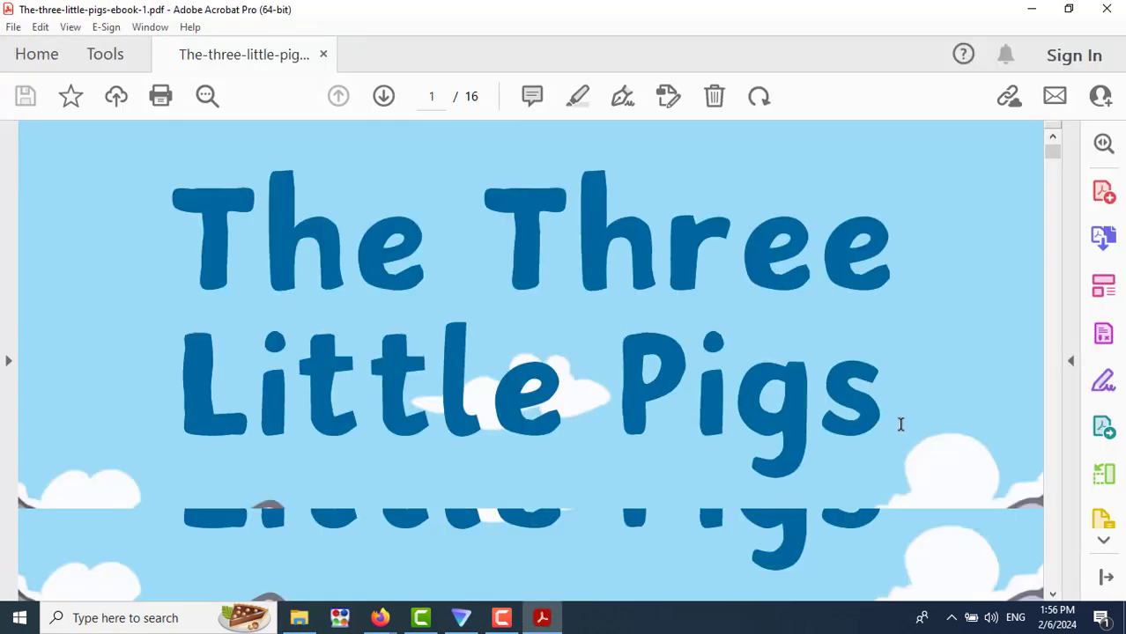
pyautogui.scroll(-6, 900, 425)
pyautogui.scroll(6, 900, 425)
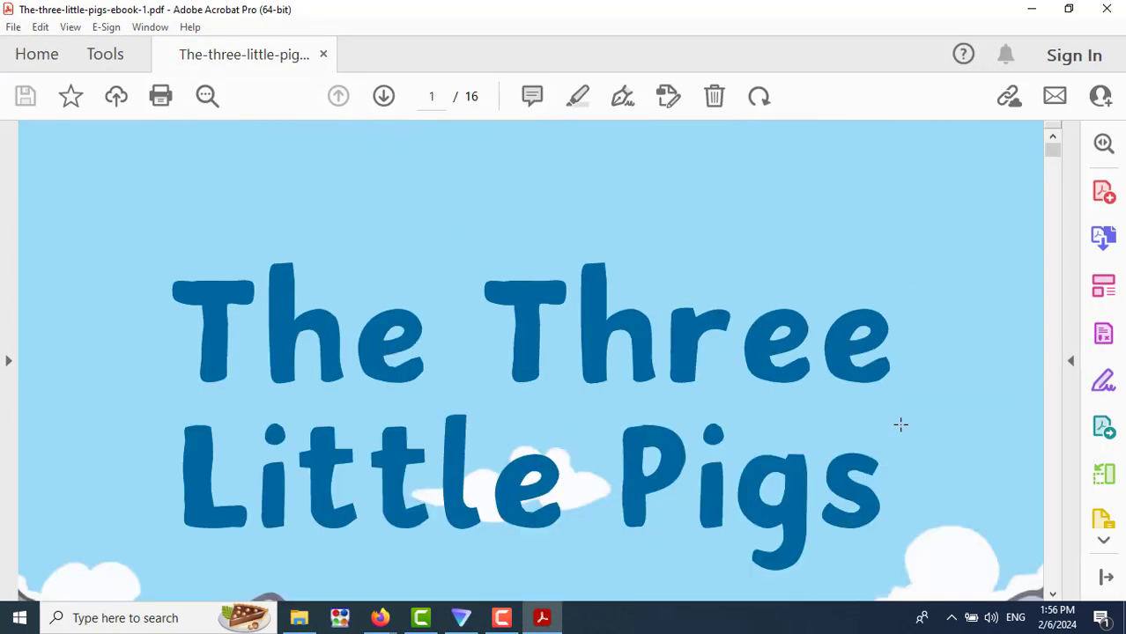
pyautogui.scroll(-5, 700, 430)
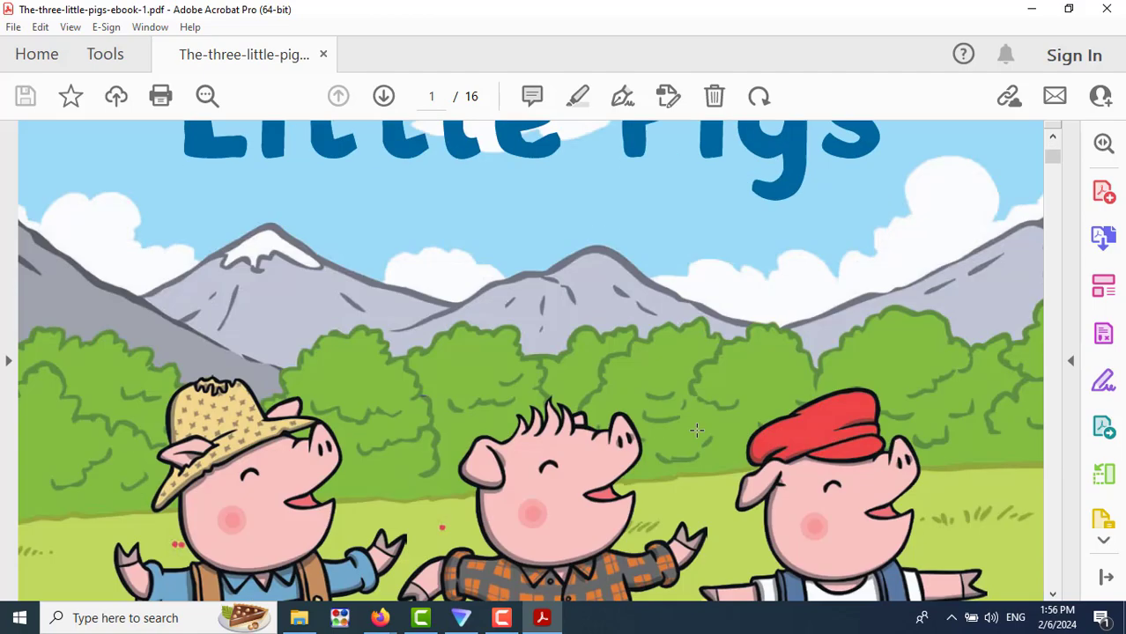
pyautogui.scroll(3, 768, 453)
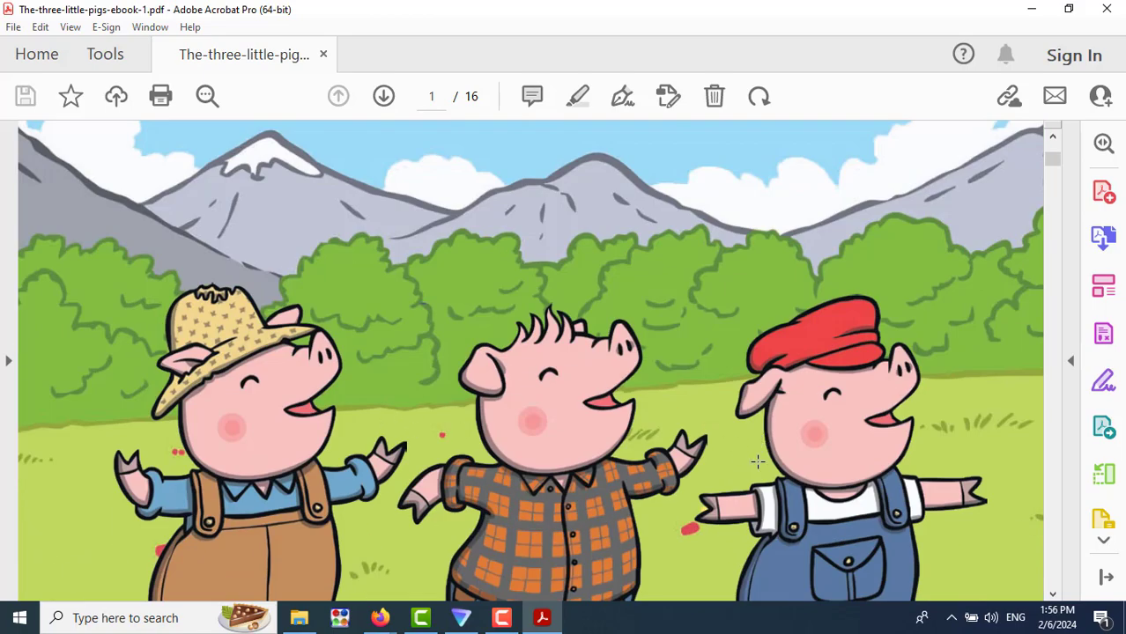
pyautogui.scroll(5, 757, 461)
pyautogui.scroll(-10, 755, 459)
# Step: Zoom out of the ebook and browse past the title spread to the first story spread on page 3
pyautogui.hotkey('ctrl', '-')
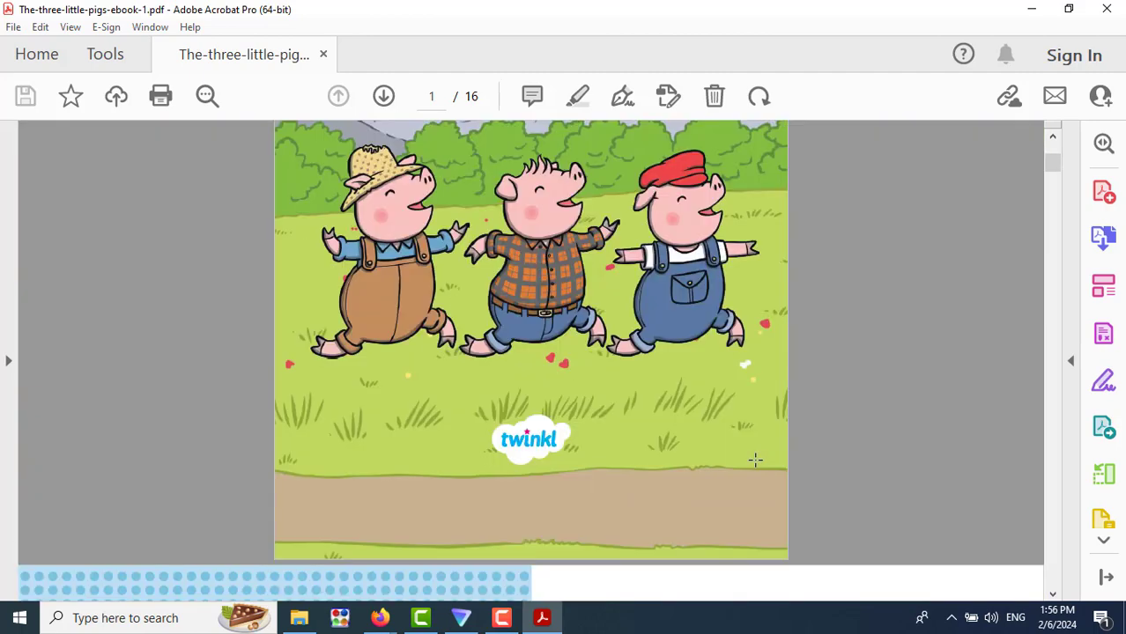
pyautogui.scroll(-5, 754, 460)
pyautogui.scroll(1, 755, 460)
pyautogui.scroll(-2, 755, 459)
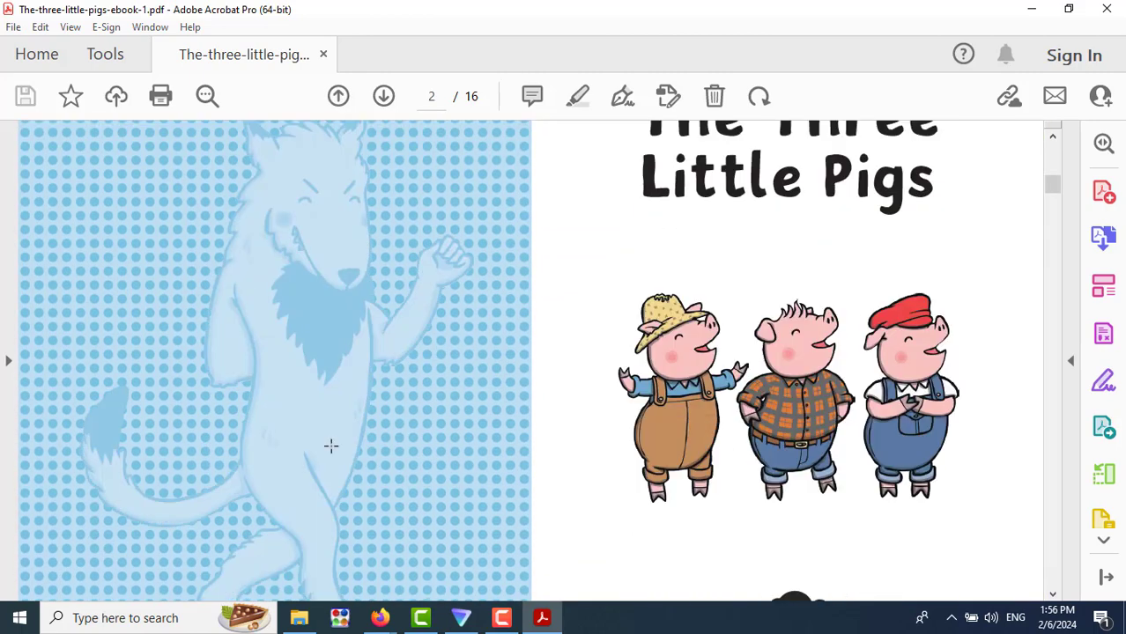
pyautogui.scroll(-6, 765, 361)
pyautogui.scroll(-5, 764, 361)
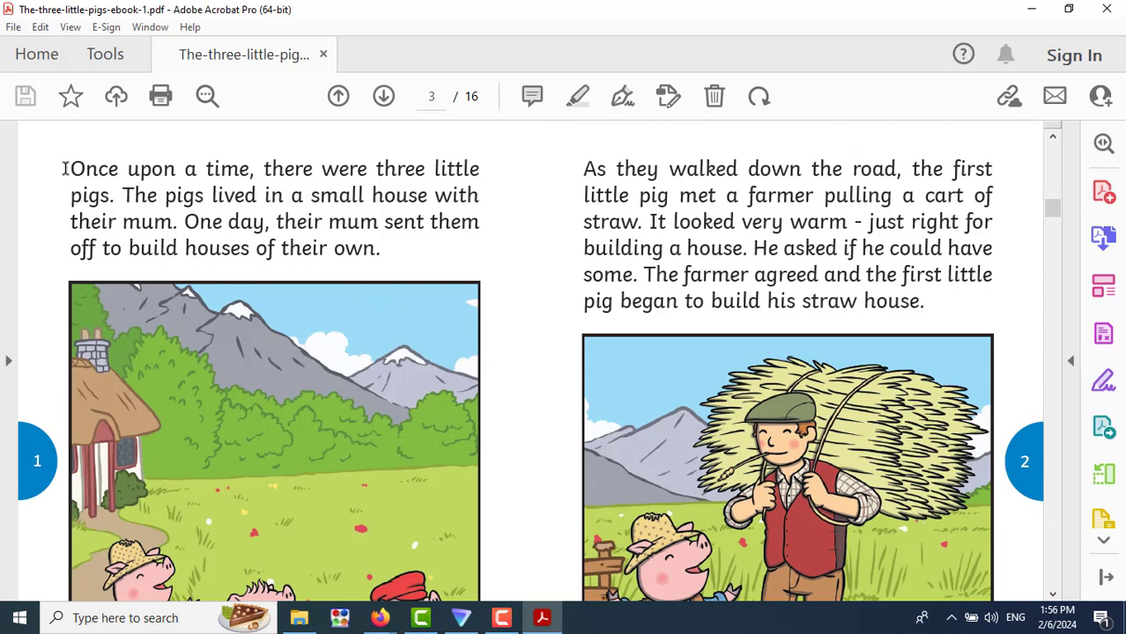
# Step: Highlight the "Once upon a time" paragraph on story page 1 and view the illustrations below
pyautogui.moveTo(67, 169); pyautogui.dragTo(370, 240)
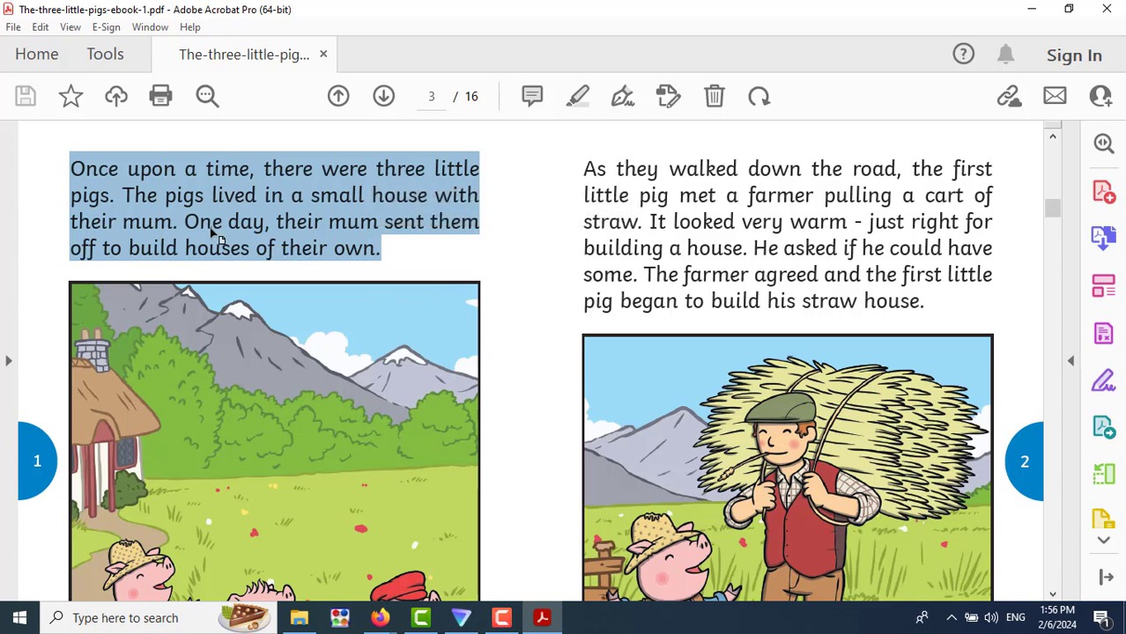
pyautogui.scroll(-3, 515, 356)
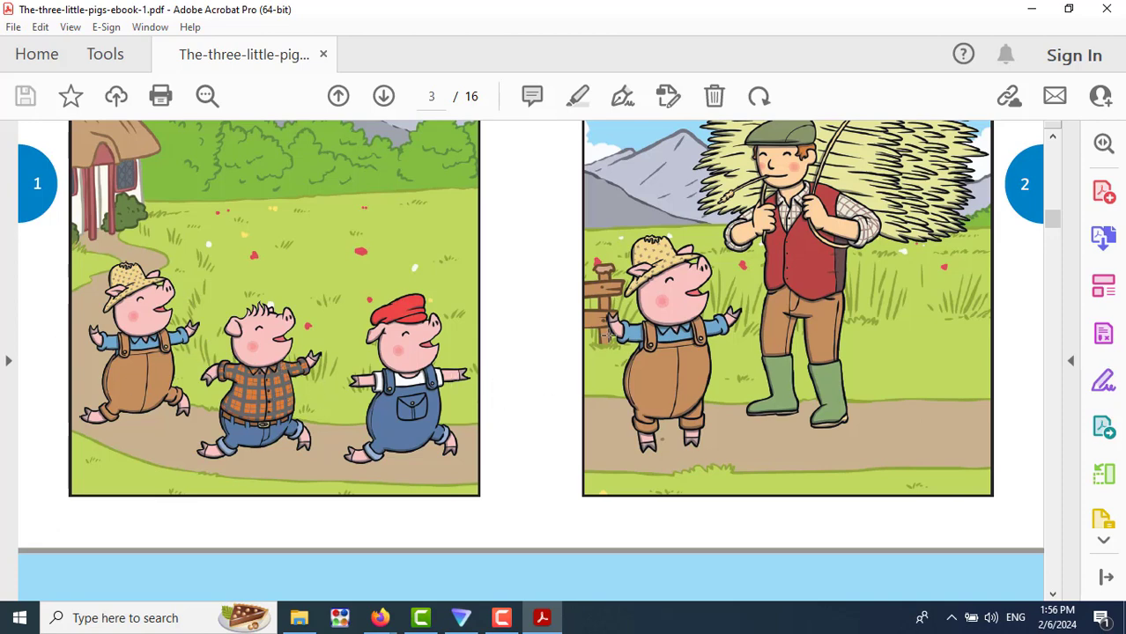
pyautogui.scroll(2, 454, 407)
pyautogui.scroll(2, 454, 407)
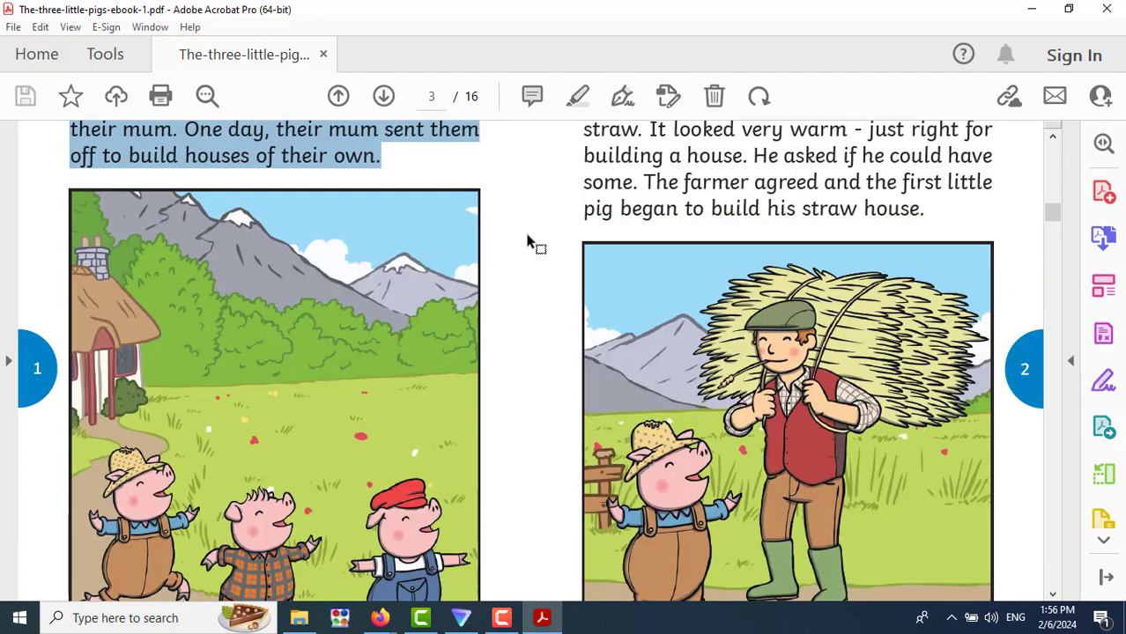
# Step: Highlight the story page 2 paragraph starting "As they walked down the road" and view its farmer illustration
pyautogui.scroll(4, 646, 321)
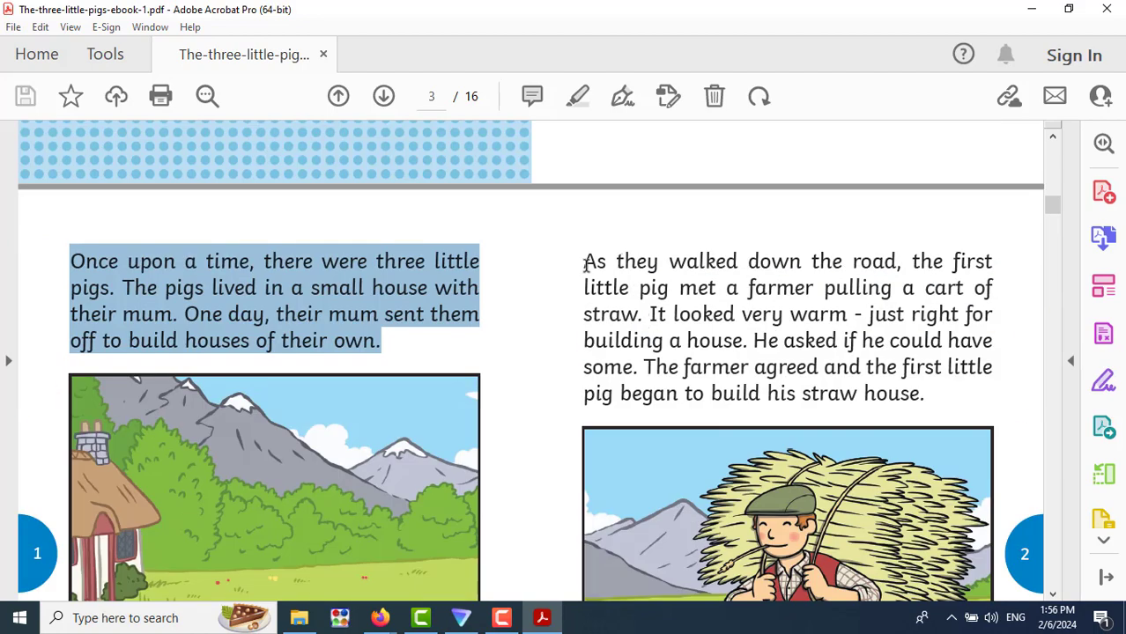
pyautogui.moveTo(584, 262); pyautogui.dragTo(953, 402)
pyautogui.scroll(-3, 951, 396)
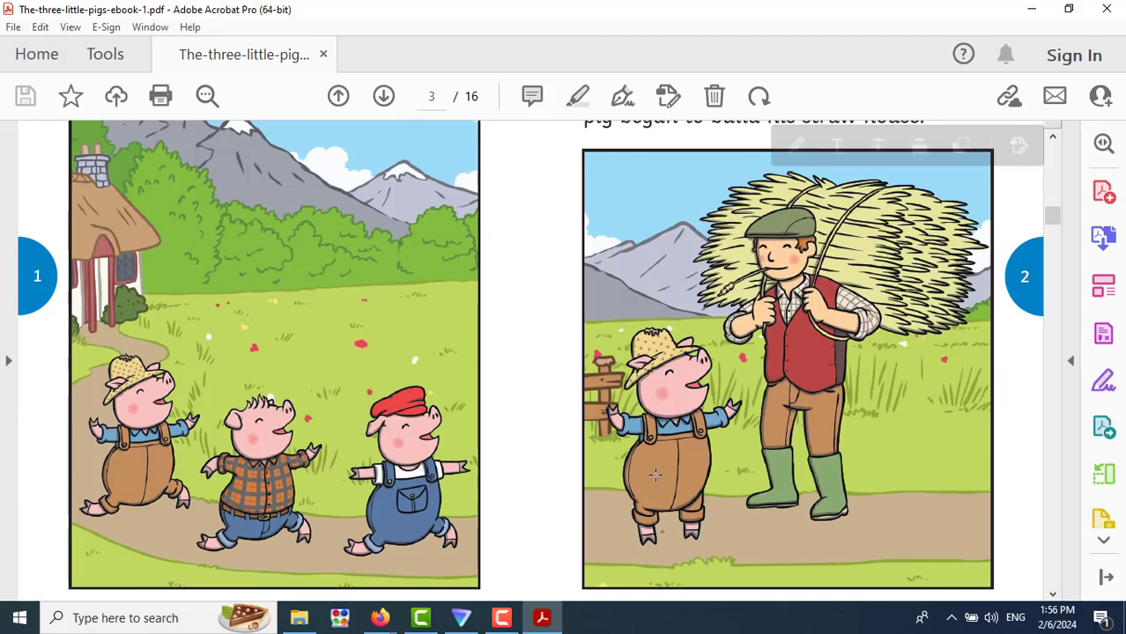
pyautogui.scroll(3, 828, 340)
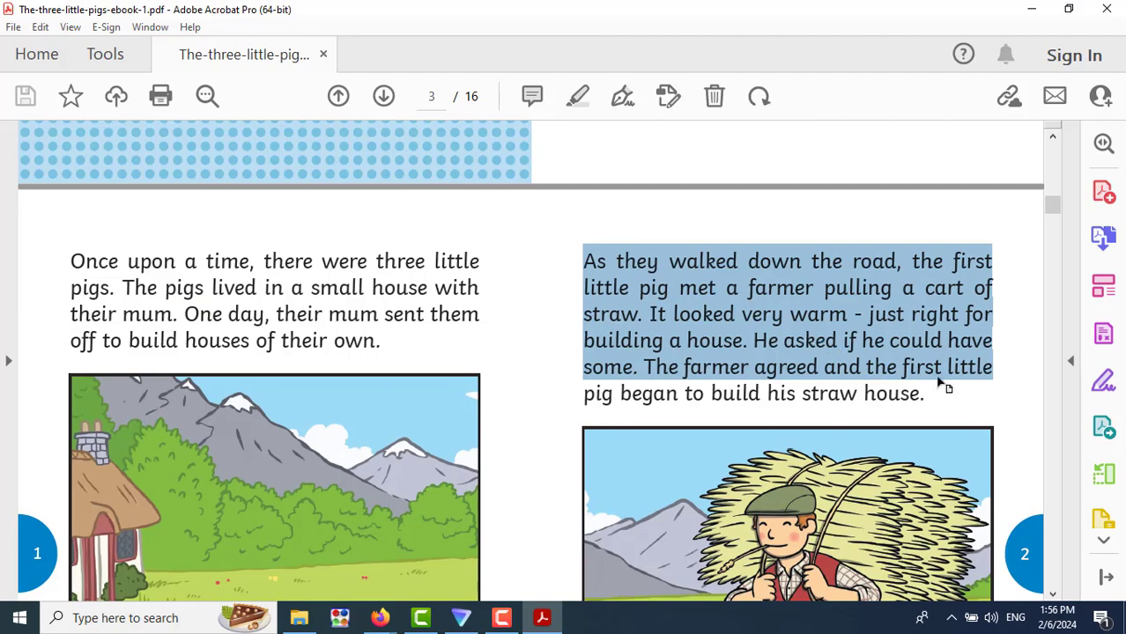
# Step: Clear the text selection and look through the woodcutter and builder spreads on PDF pages 4 and 5
pyautogui.click(1013, 357)
pyautogui.scroll(-3, 1013, 356)
pyautogui.scroll(-4, 1012, 357)
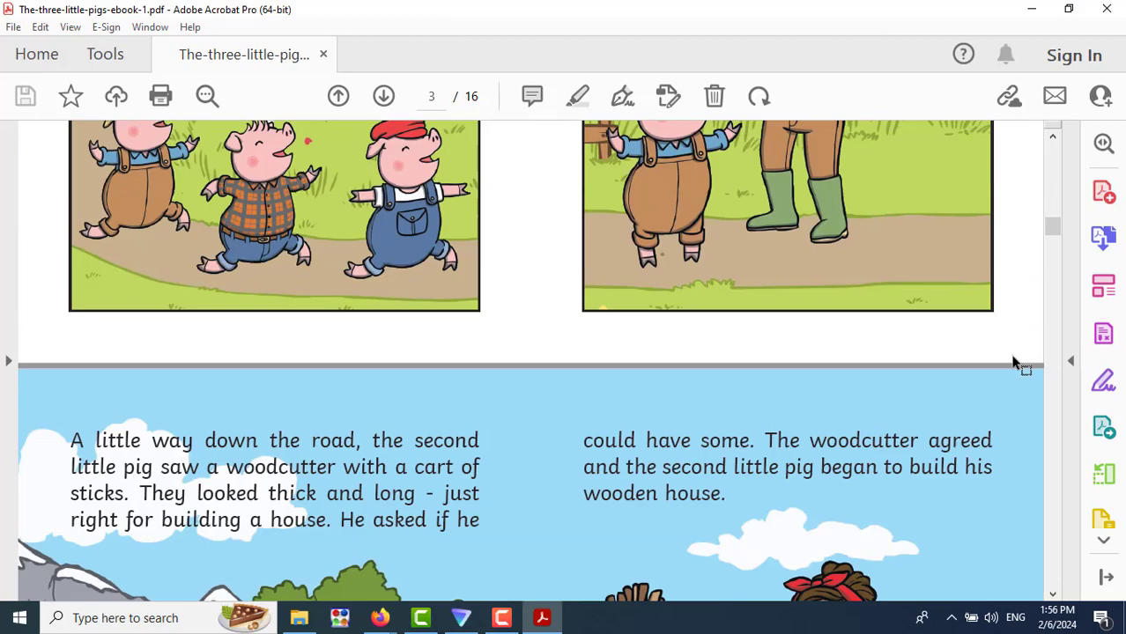
pyautogui.scroll(-4, 1013, 357)
pyautogui.scroll(-5, 1013, 356)
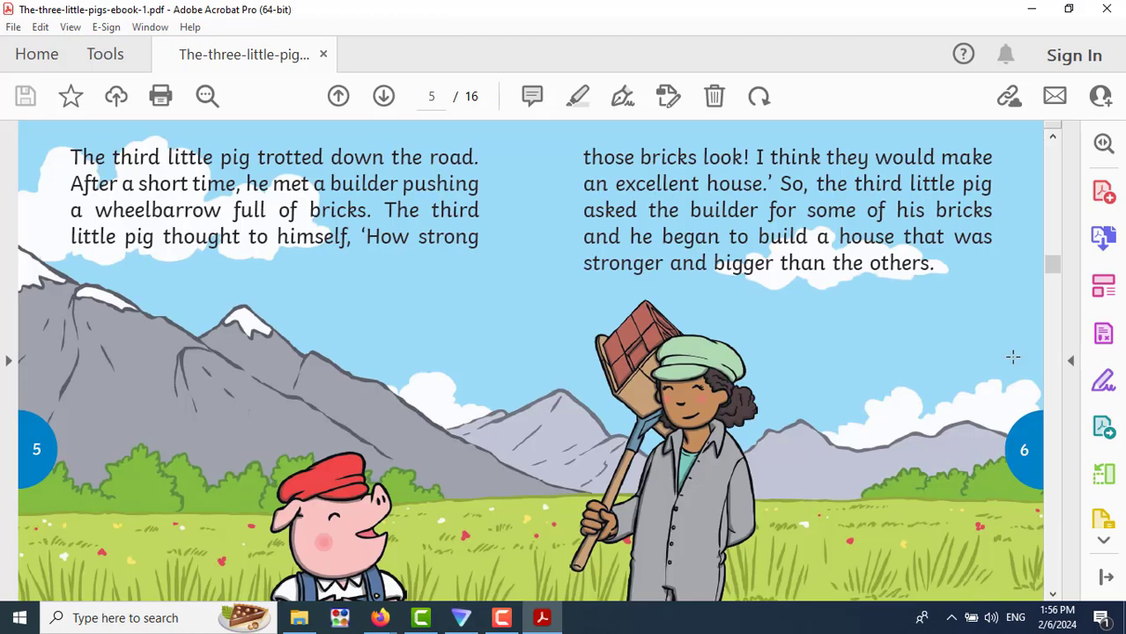
pyautogui.scroll(1, 1013, 356)
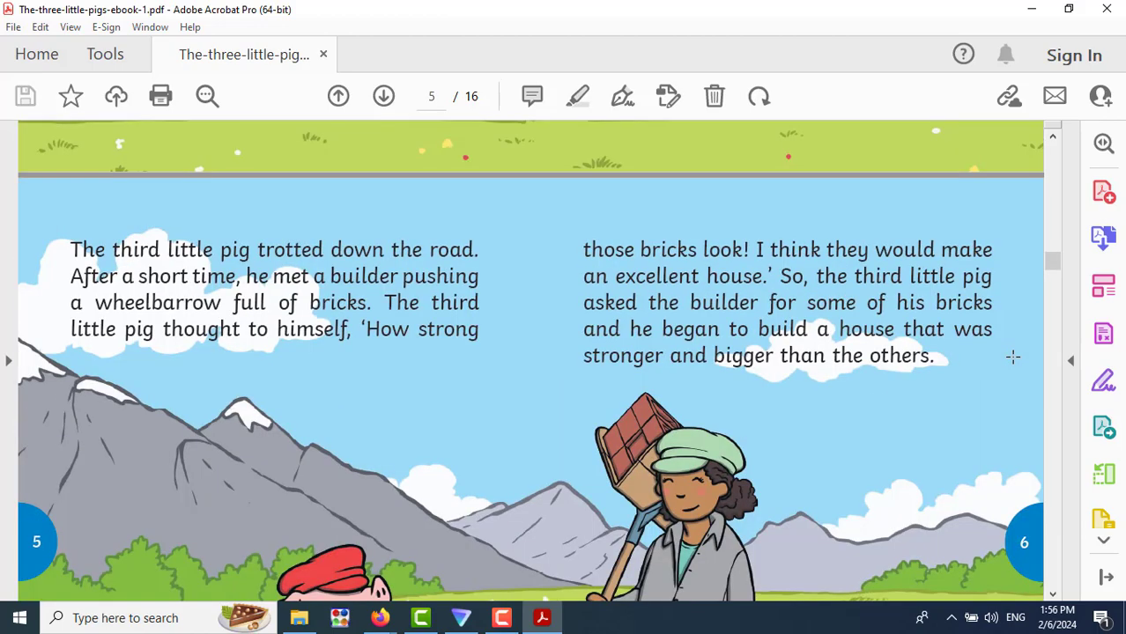
pyautogui.scroll(8, 1013, 356)
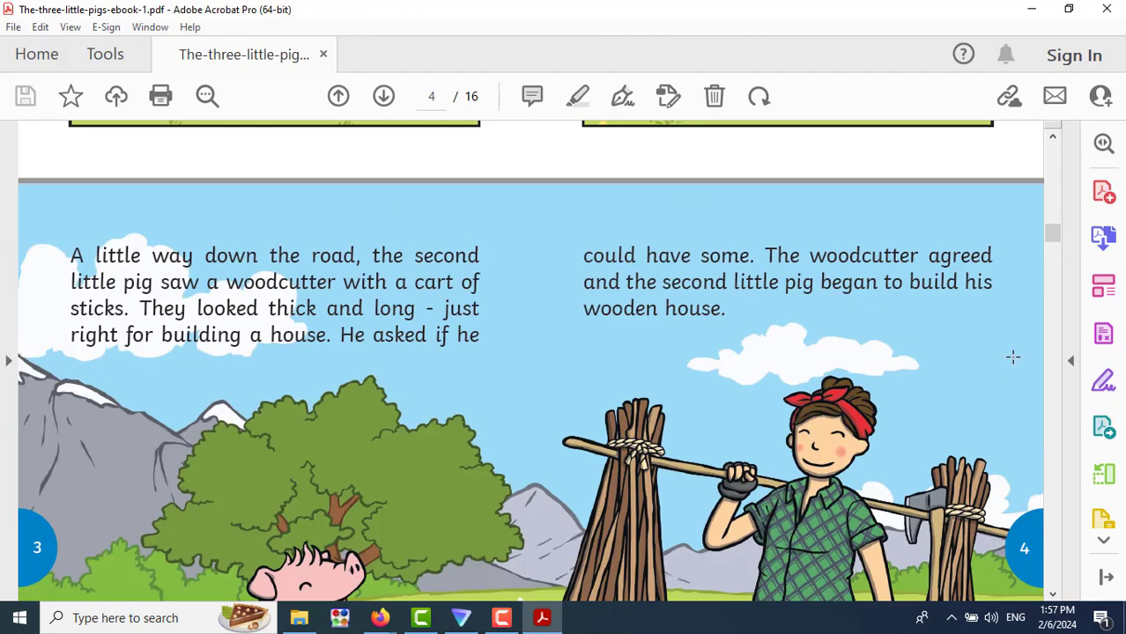
# Step: Select the woodcutter paragraph and the words "How strong" in the third little pig's paragraph, and clear the selection
pyautogui.moveTo(70, 256); pyautogui.dragTo(509, 345)
pyautogui.scroll(-10, 952, 395)
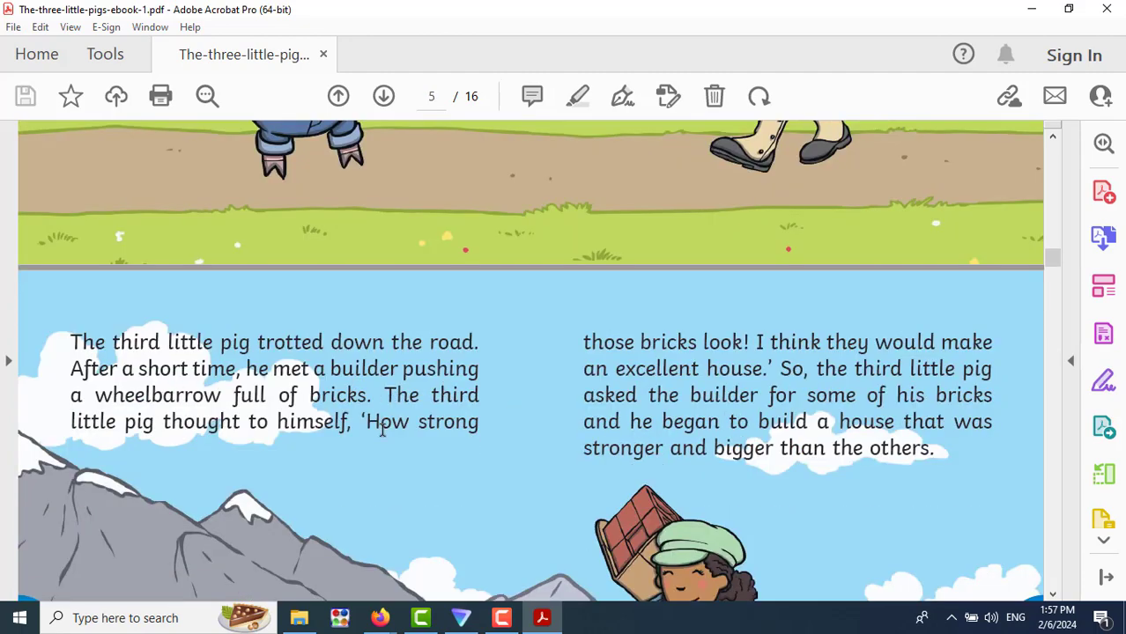
pyautogui.moveTo(368, 421); pyautogui.dragTo(482, 424)
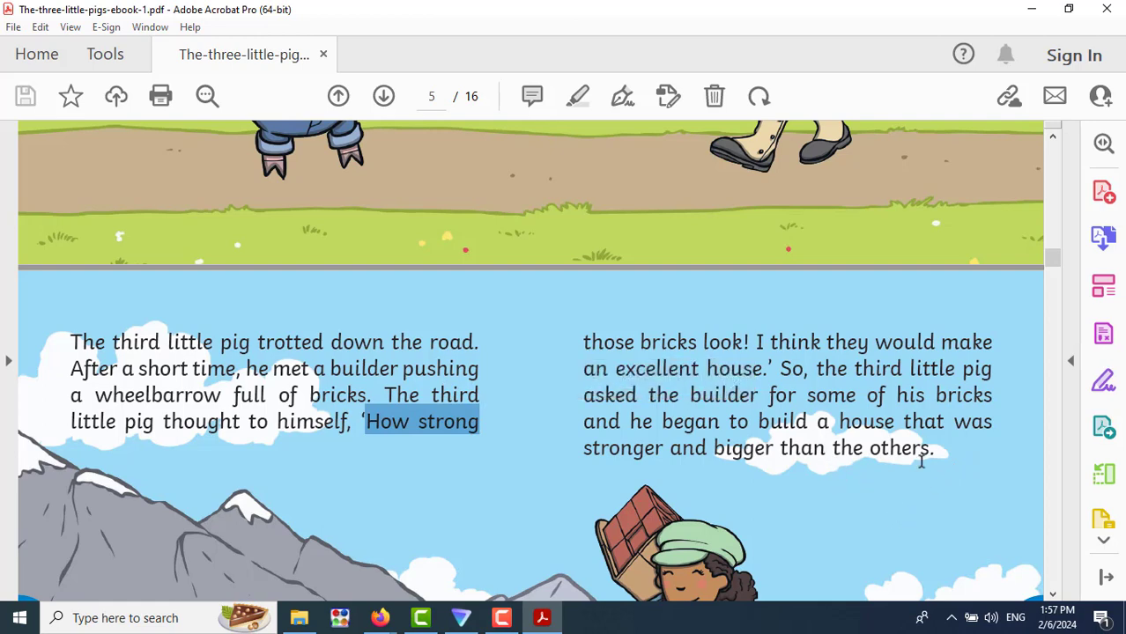
pyautogui.scroll(-3, 920, 462)
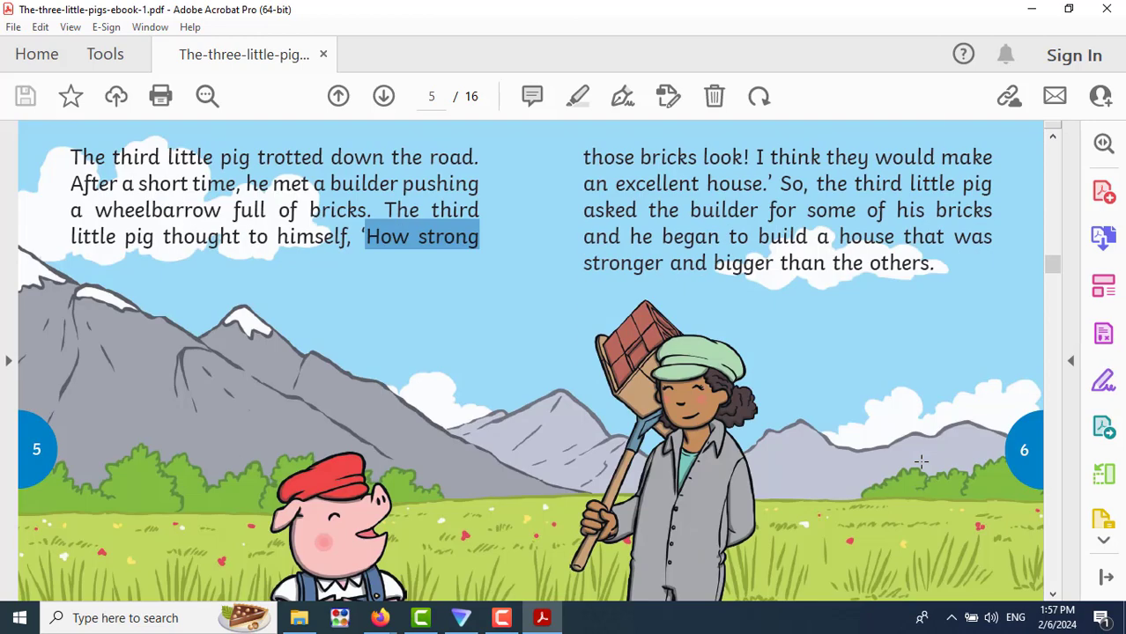
pyautogui.click(585, 250)
# Step: Look through story pages 7 and 8, covering the three finished houses and the wolf at the straw house
pyautogui.scroll(-3, 828, 399)
pyautogui.scroll(-4, 828, 399)
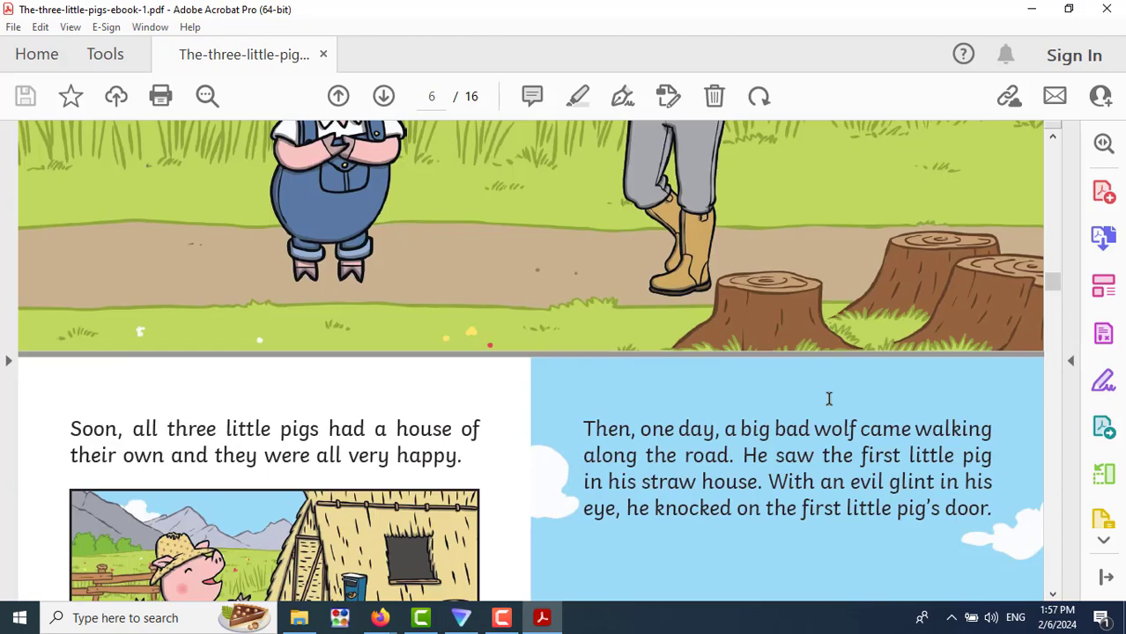
pyautogui.scroll(-4, 829, 399)
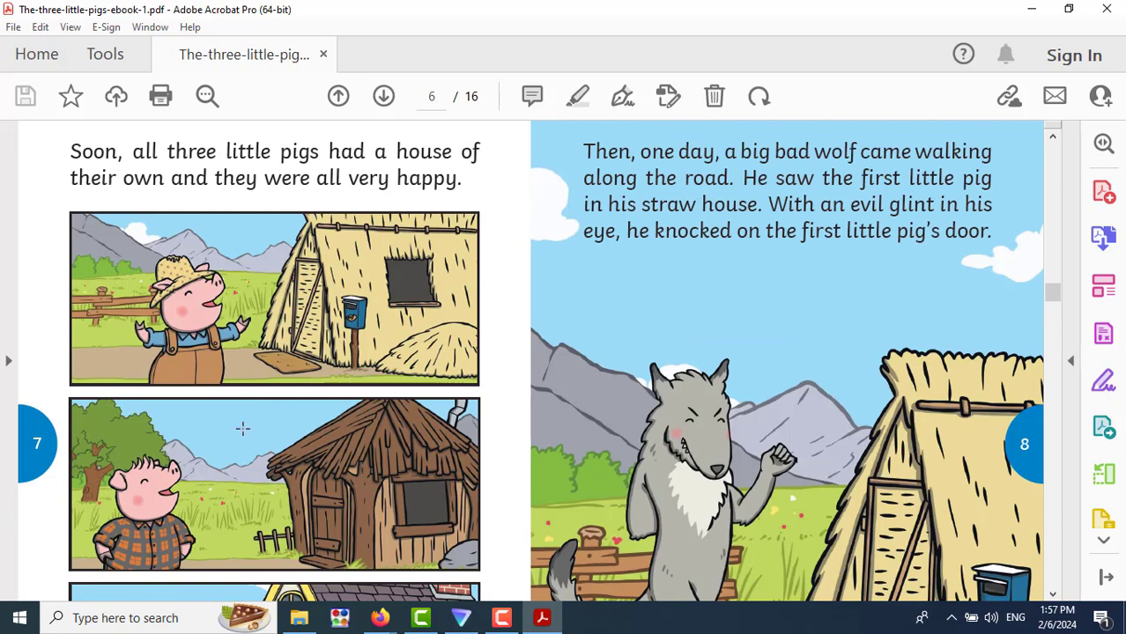
pyautogui.scroll(3, 564, 476)
pyautogui.scroll(-4, 611, 486)
pyautogui.scroll(-1, 613, 452)
pyautogui.scroll(-7, 613, 452)
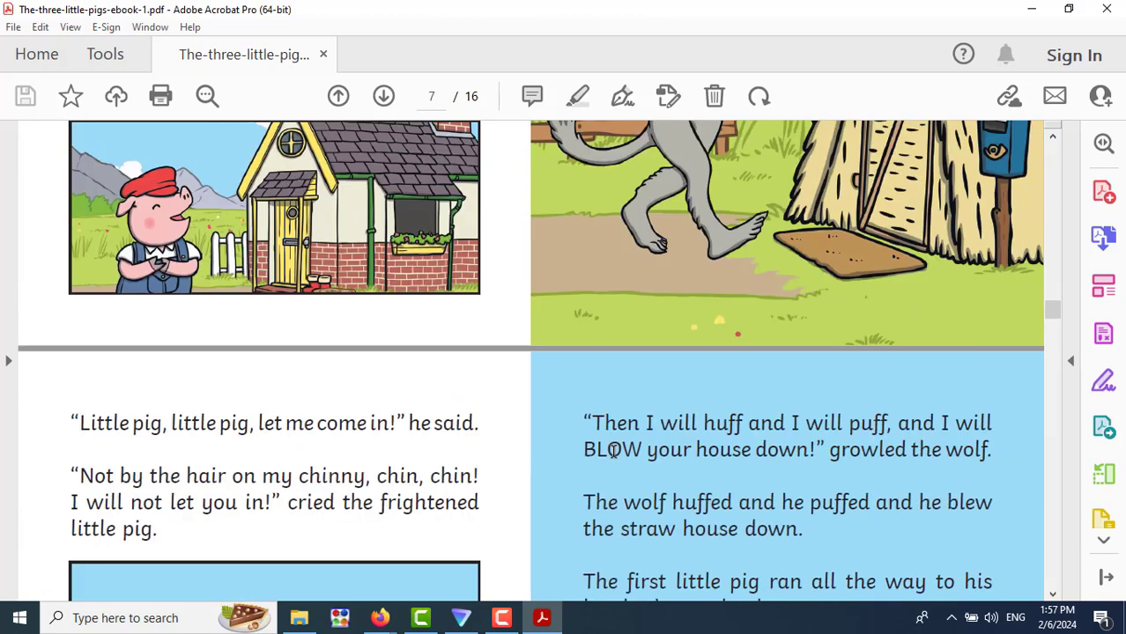
# Step: Select the "Little pig, little pig, let me come in!" line and the "Not by the hair" paragraph on story page 9, and clear the selection
pyautogui.scroll(3, 611, 452)
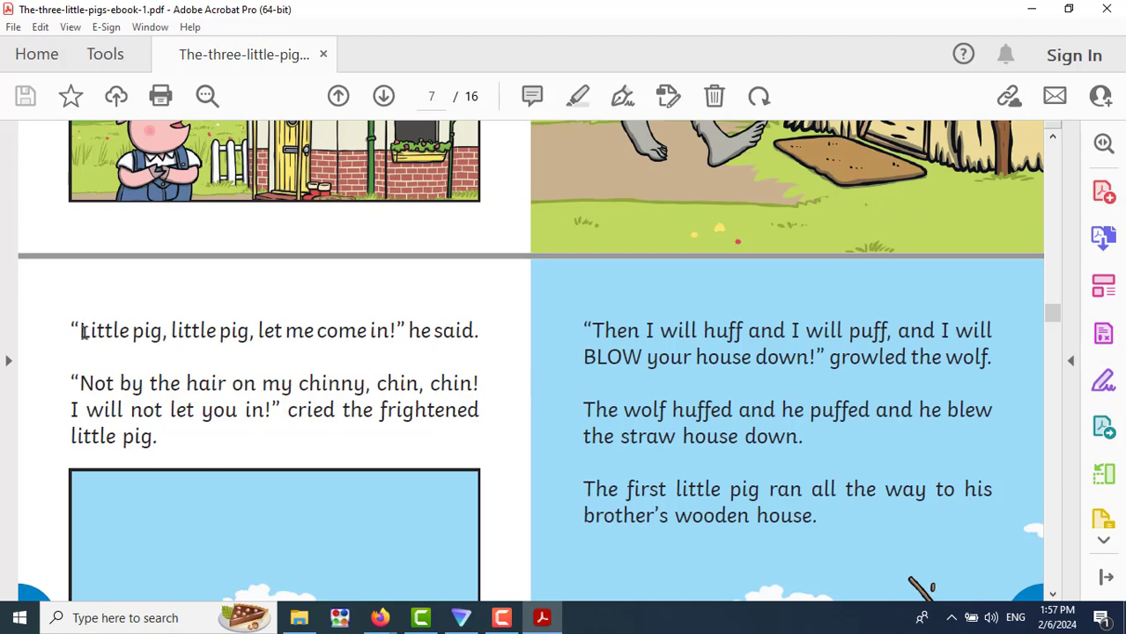
pyautogui.moveTo(80, 333); pyautogui.dragTo(391, 351)
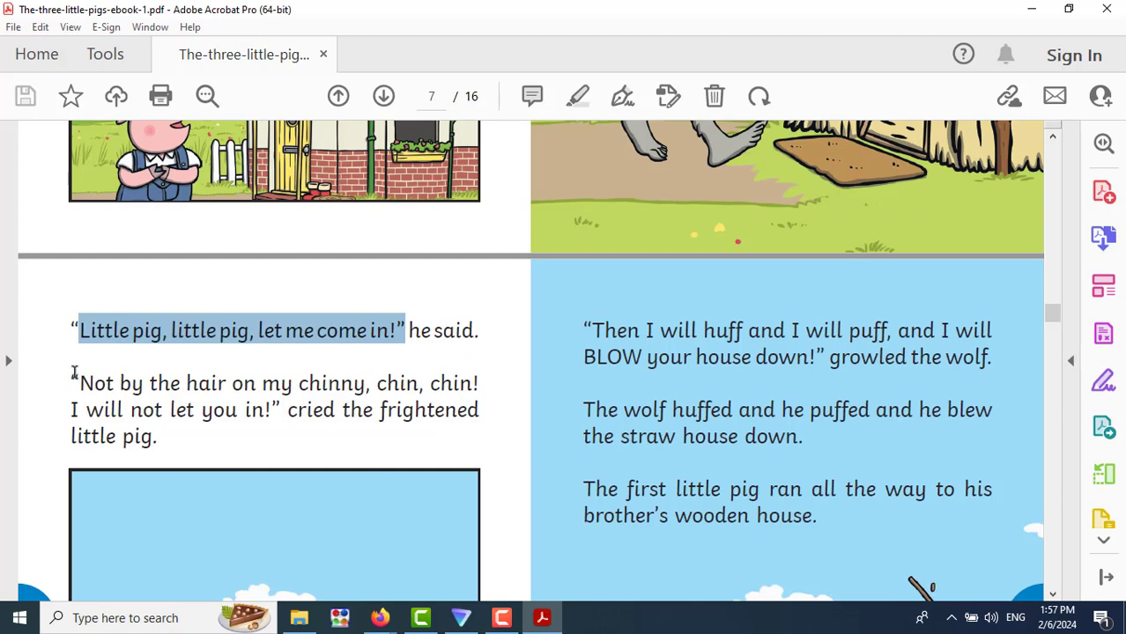
pyautogui.click(96, 395)
pyautogui.moveTo(96, 396); pyautogui.dragTo(170, 445)
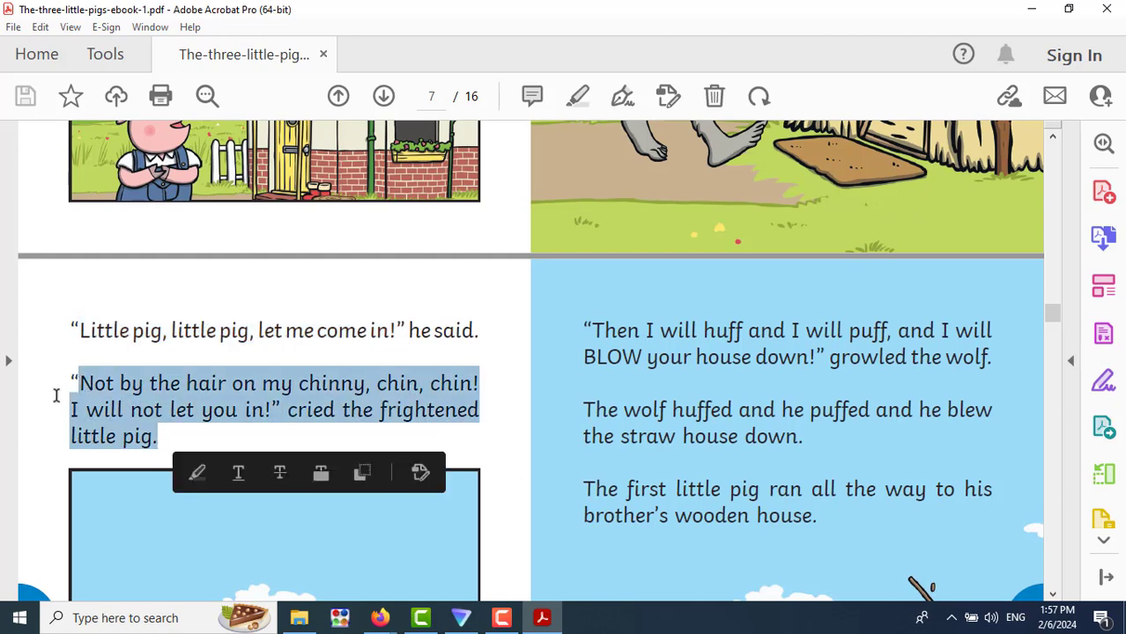
pyautogui.moveTo(73, 376); pyautogui.dragTo(162, 437)
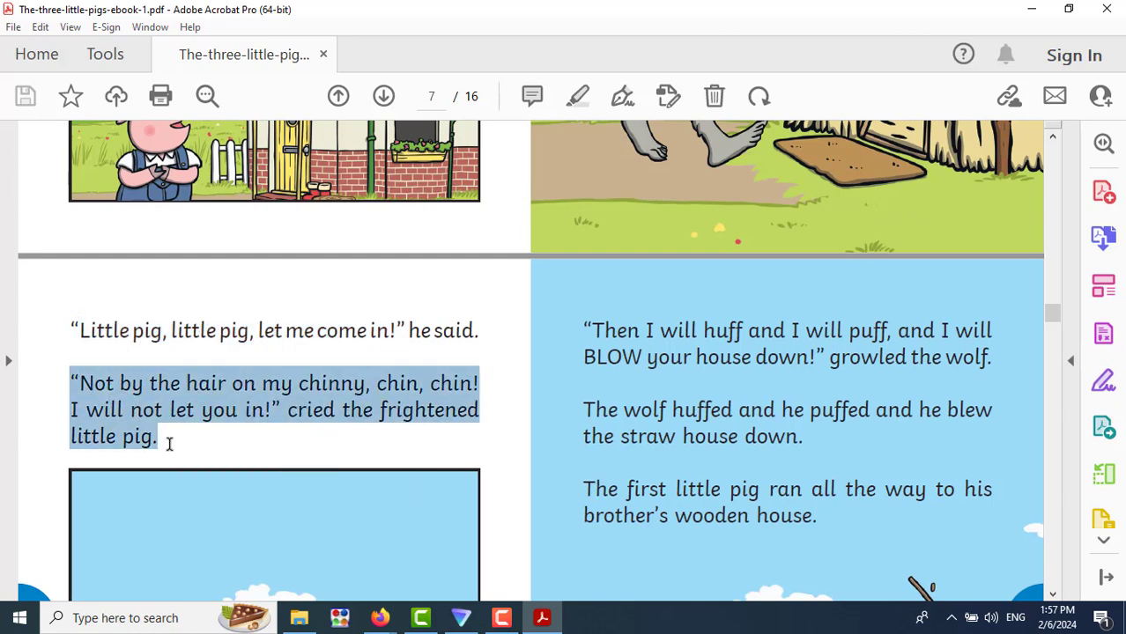
pyautogui.click(431, 443)
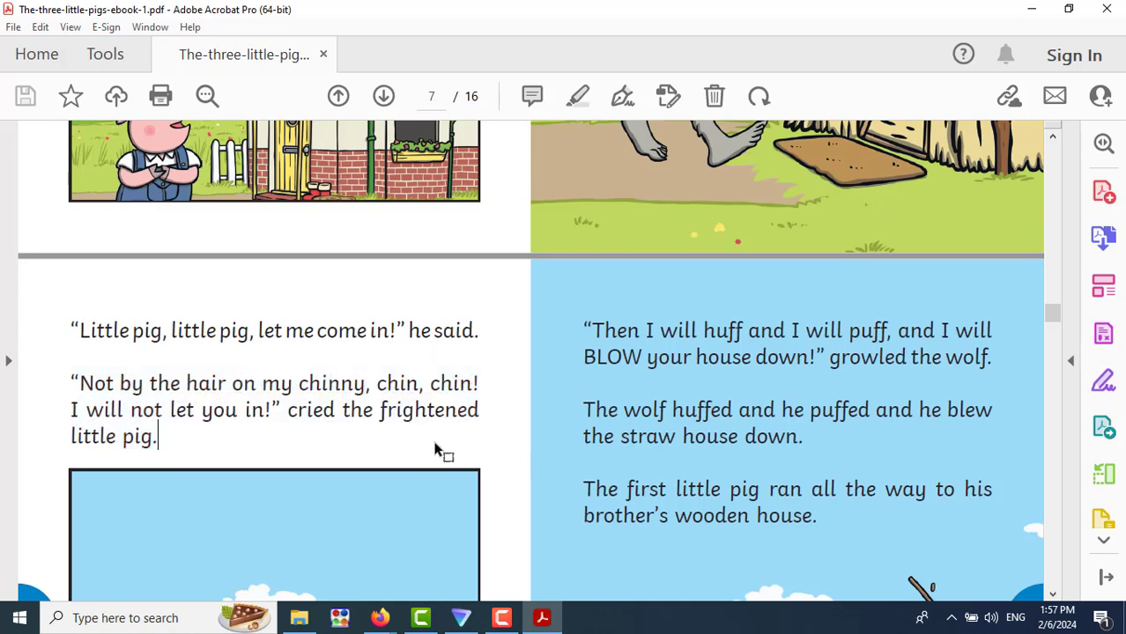
# Step: View the straw house illustrations on story pages 9 and 10 and the stick house spread on pages 11 and 12
pyautogui.scroll(-1, 818, 505)
pyautogui.scroll(-2, 818, 505)
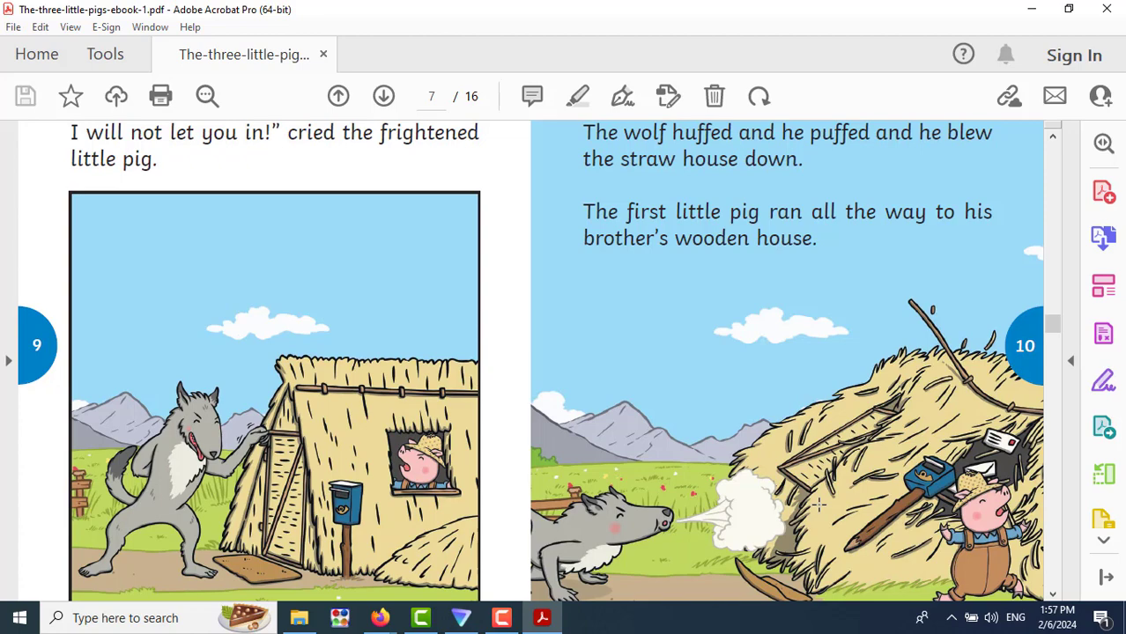
pyautogui.scroll(-10, 818, 503)
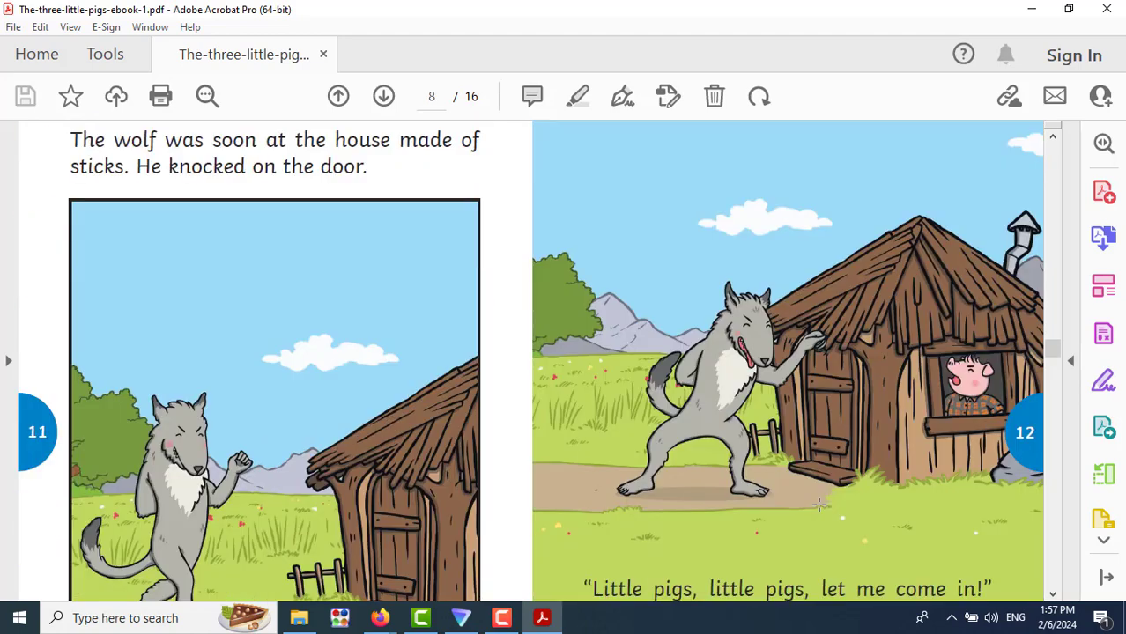
pyautogui.scroll(-3, 818, 504)
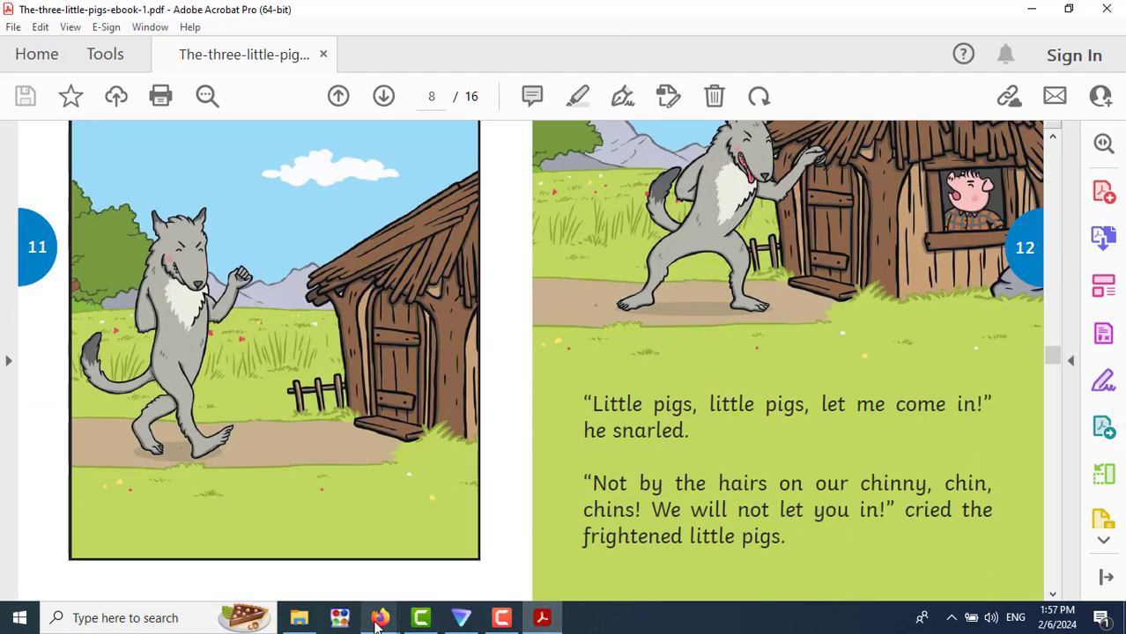
pyautogui.moveTo(377, 620)
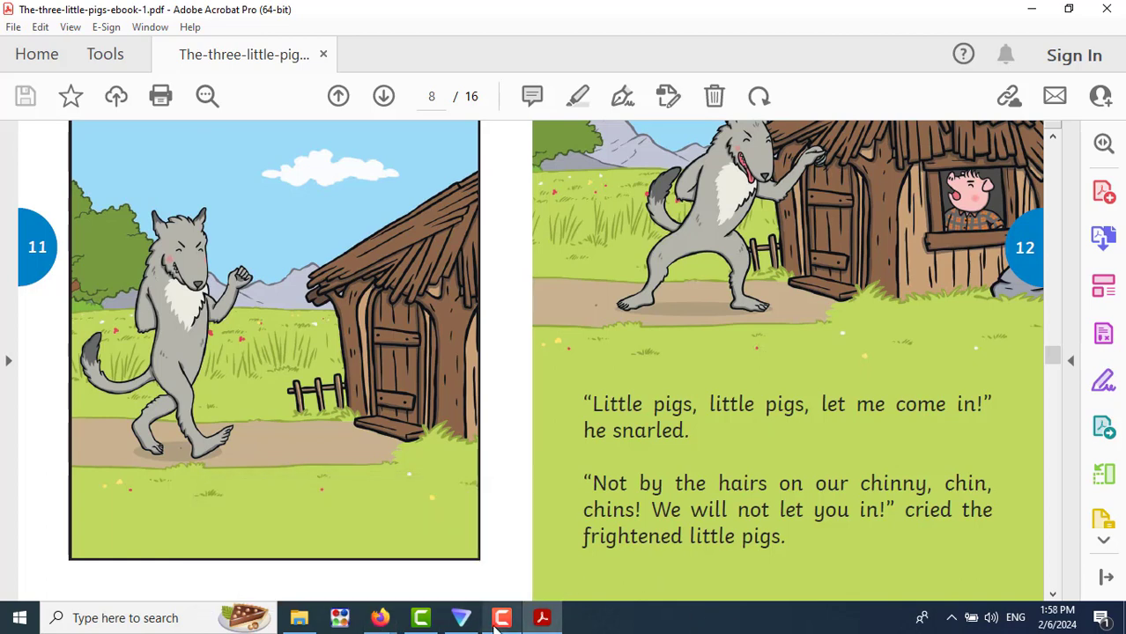
# Step: Return to the ebook's cover and view its three pigs illustration
pyautogui.scroll(15, 645, 422)
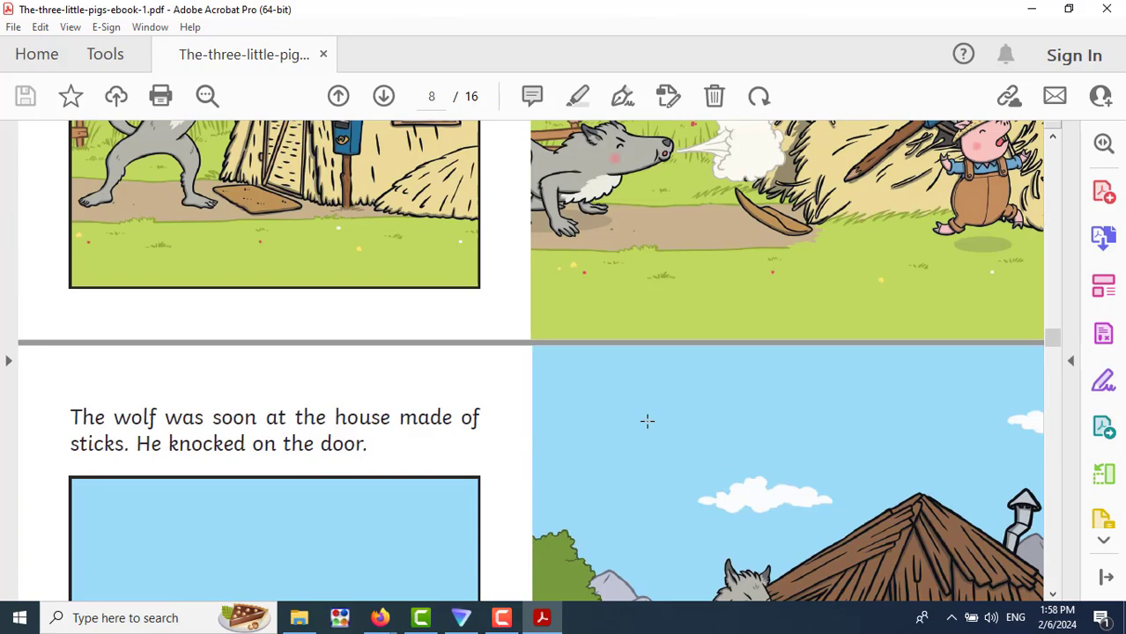
pyautogui.scroll(10, 645, 422)
pyautogui.scroll(15, 647, 421)
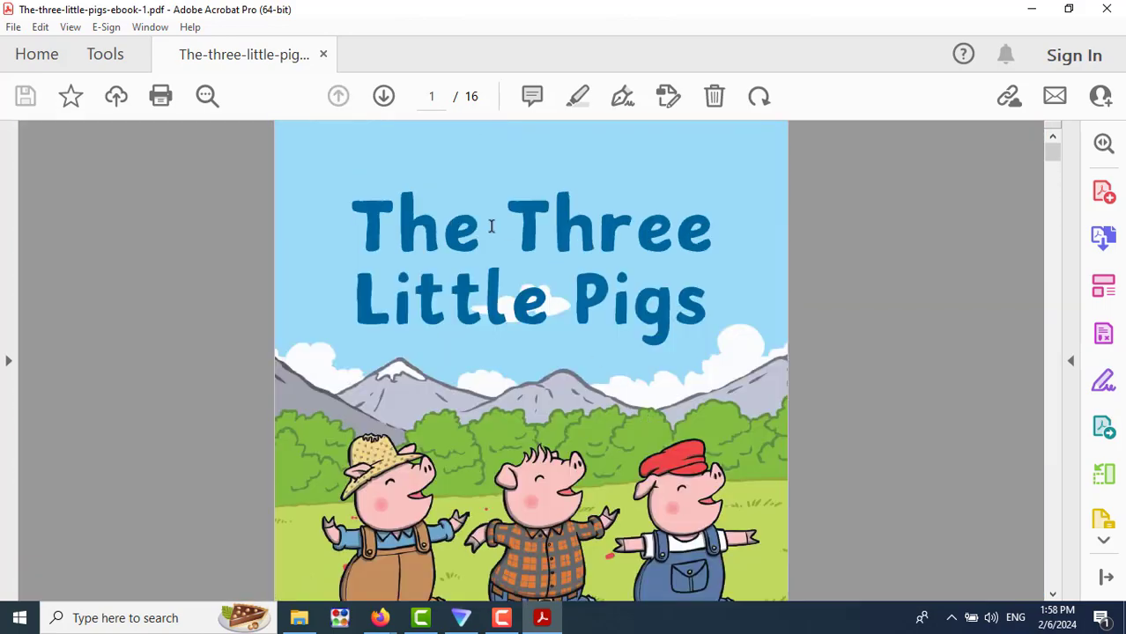
pyautogui.scroll(-10, 779, 350)
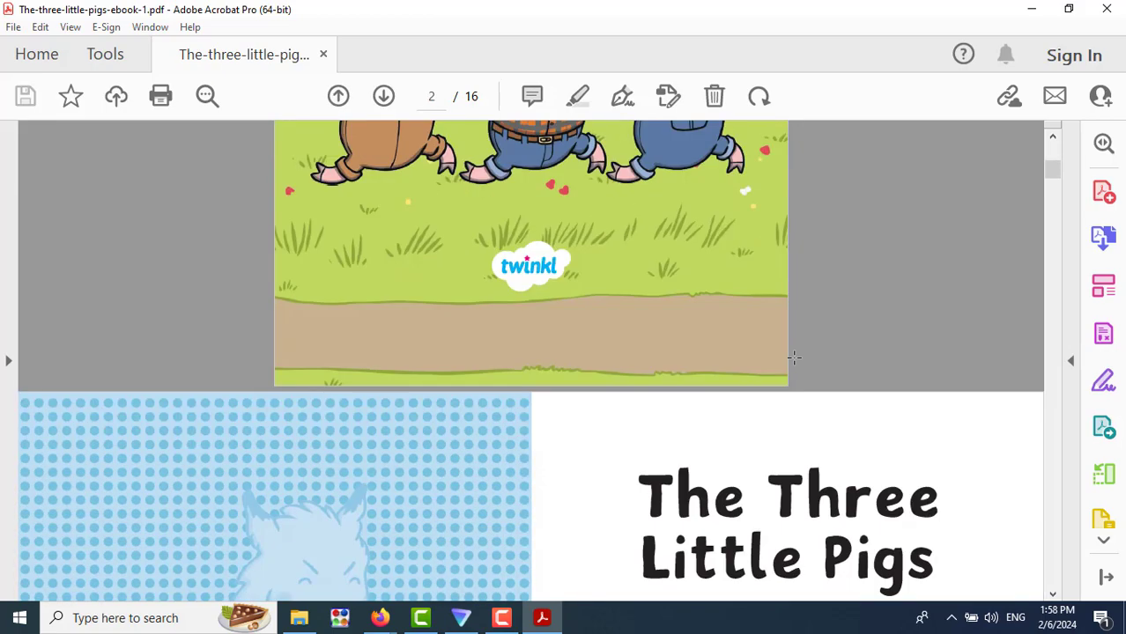
pyautogui.scroll(8, 797, 361)
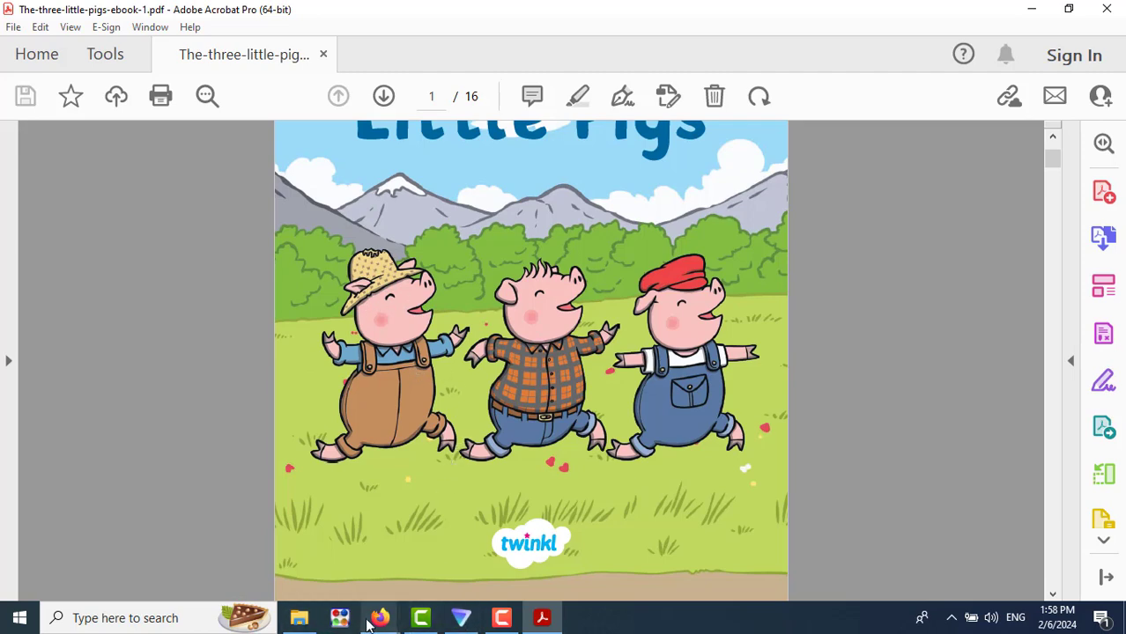
# Step: Switch to Firefox and search the web for "pkpdf converter" in a new tab
pyautogui.moveTo(380, 620)
pyautogui.click(290, 542)
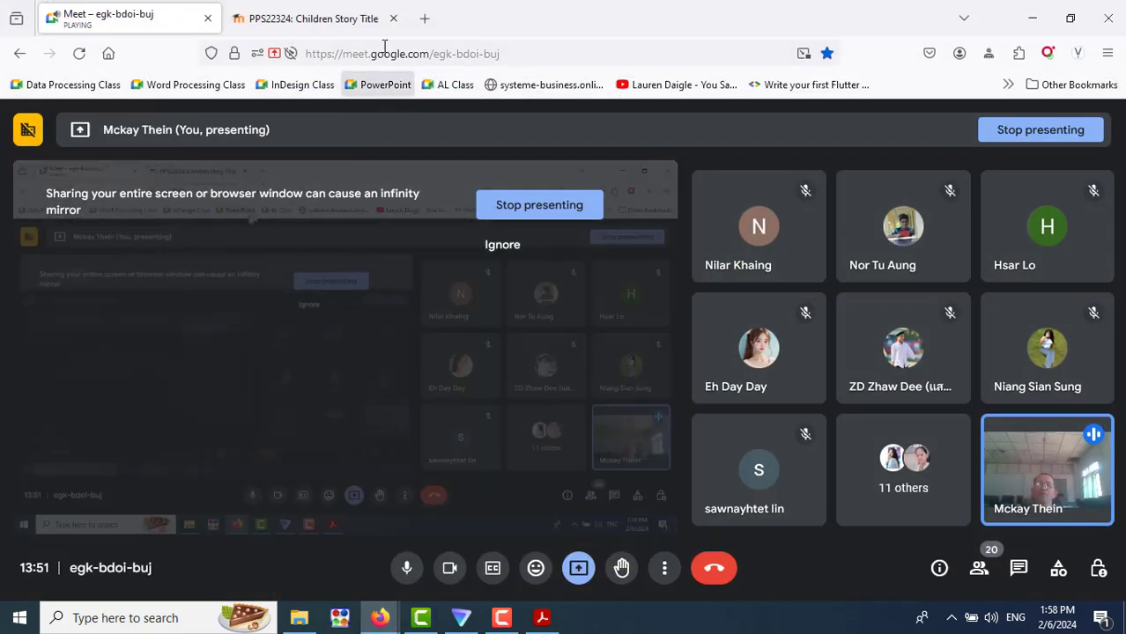
pyautogui.click(422, 21)
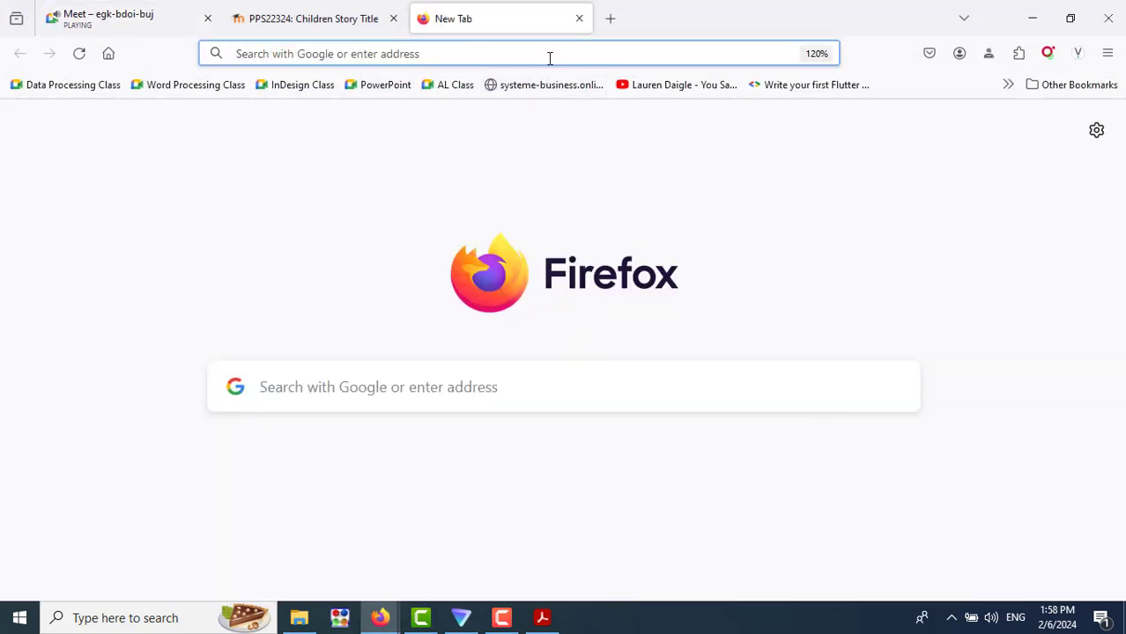
pyautogui.write('p')
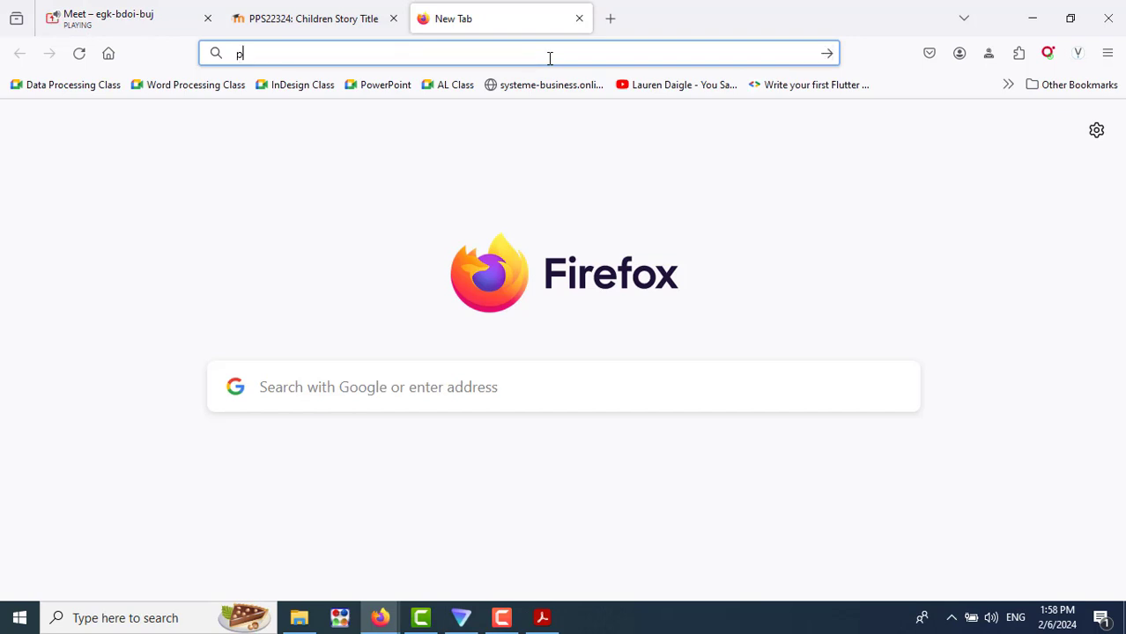
pyautogui.write('k')
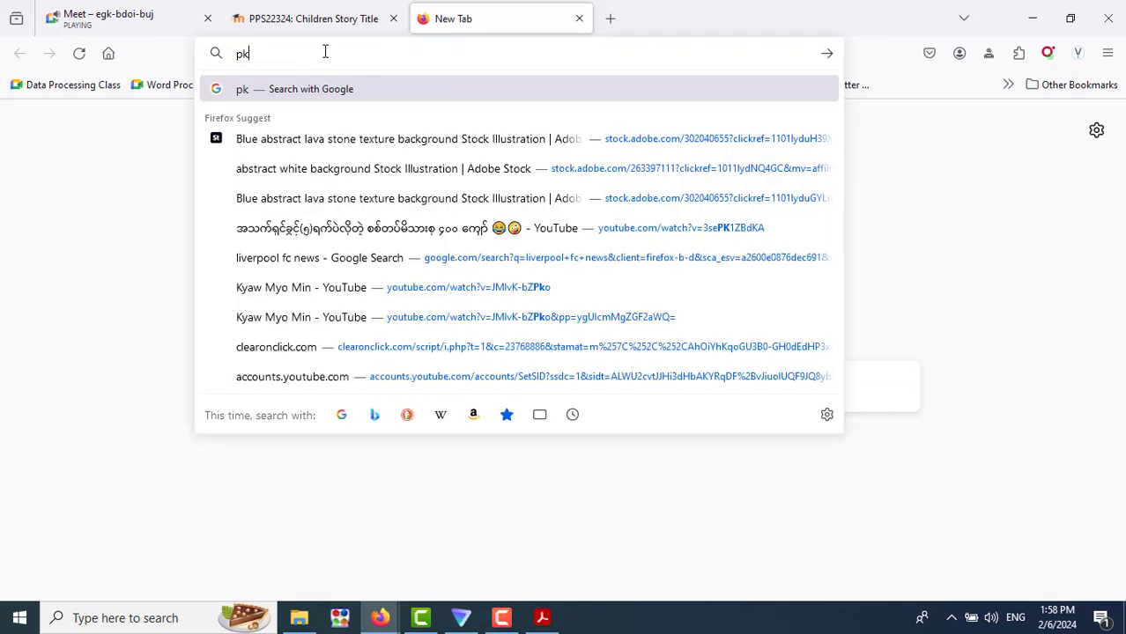
pyautogui.write('pdf conv')
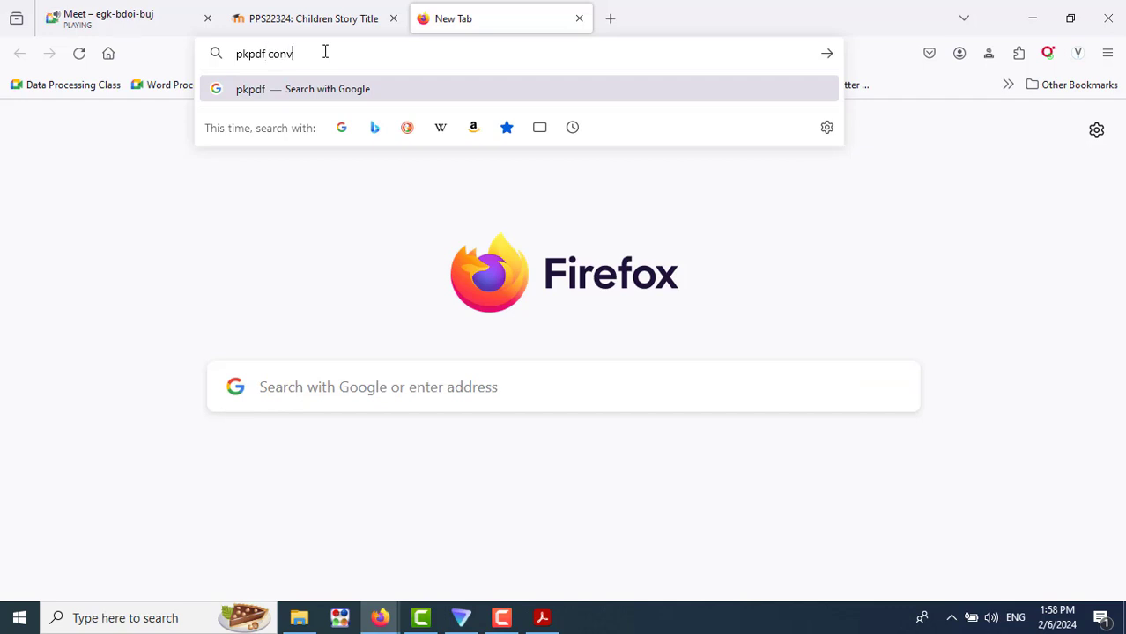
pyautogui.write('erter')
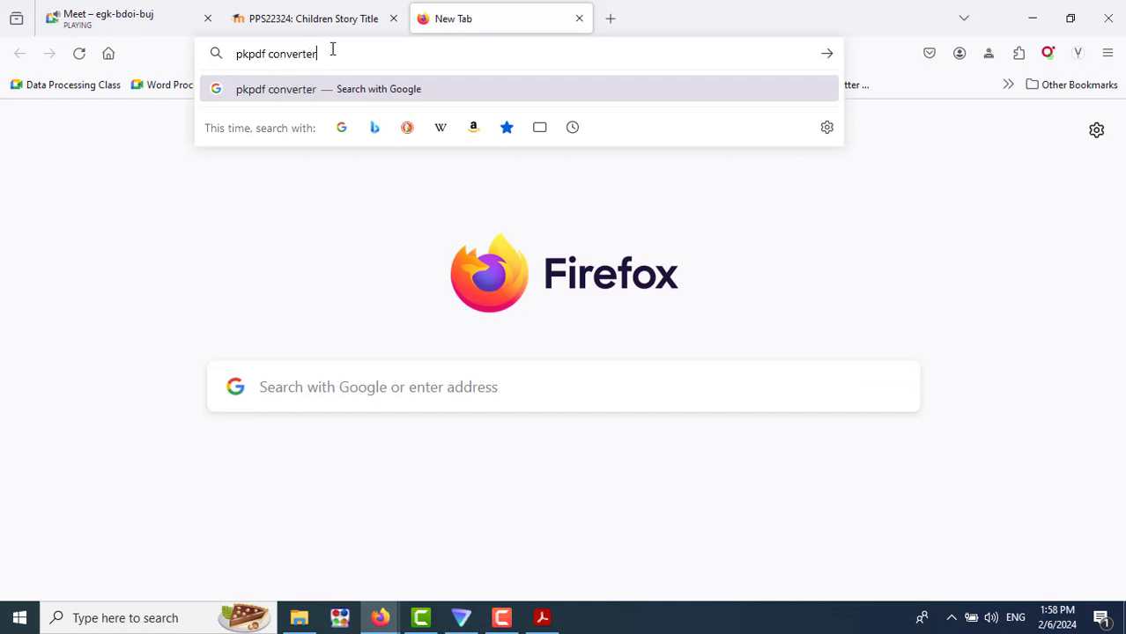
pyautogui.press('Return')
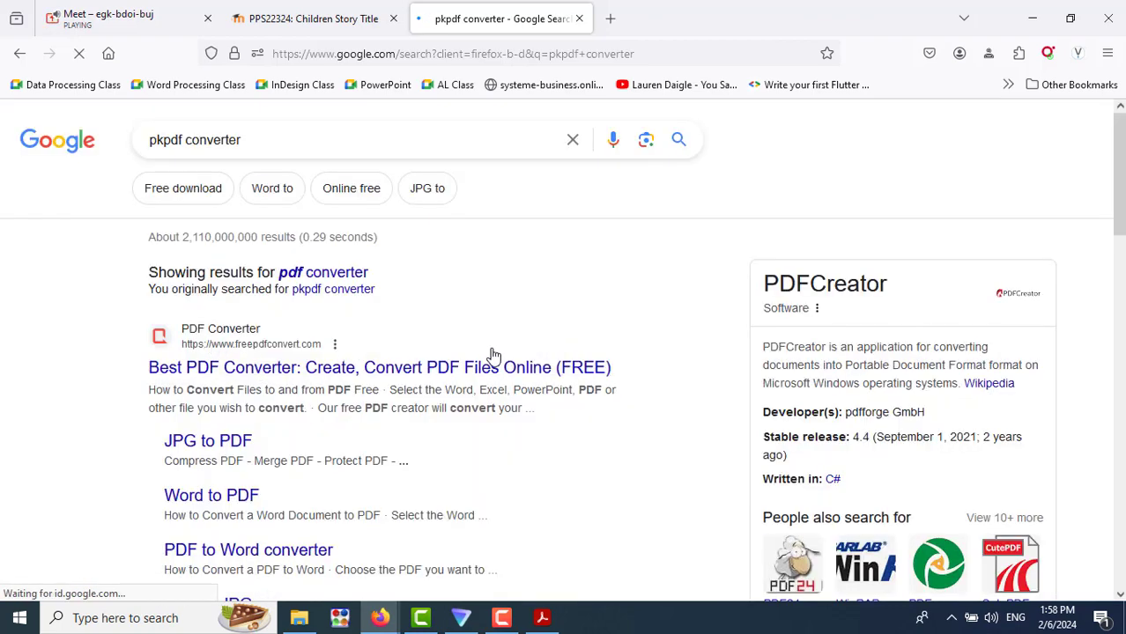
# Step: Look through the search results and rerun the search with the single word "pkpdfconverter"
pyautogui.scroll(-5, 493, 355)
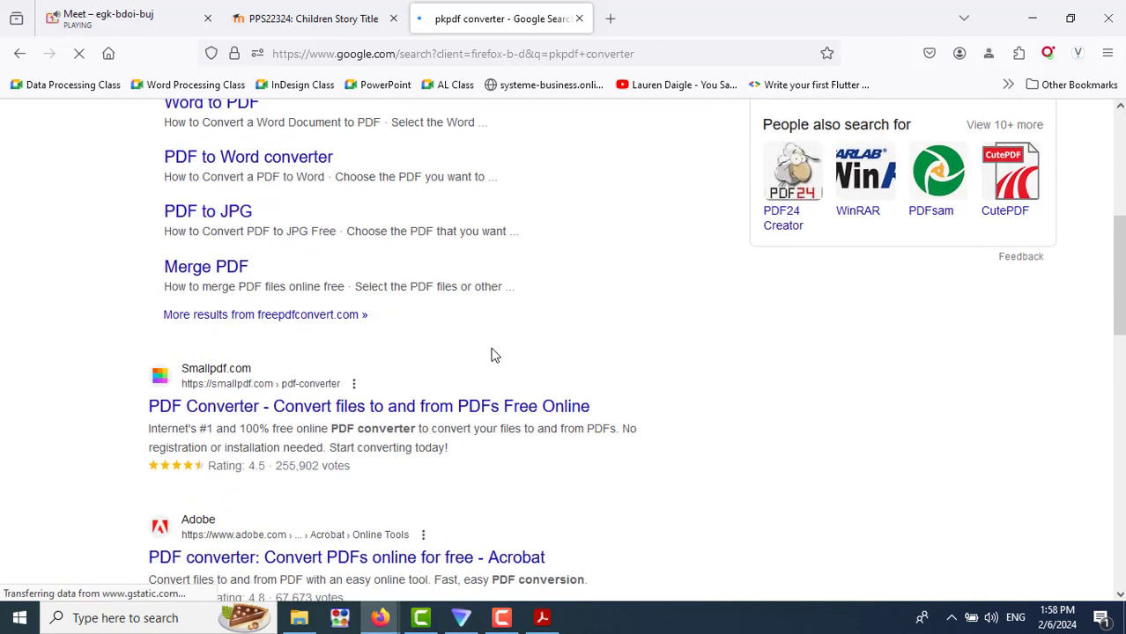
pyautogui.scroll(-5, 493, 355)
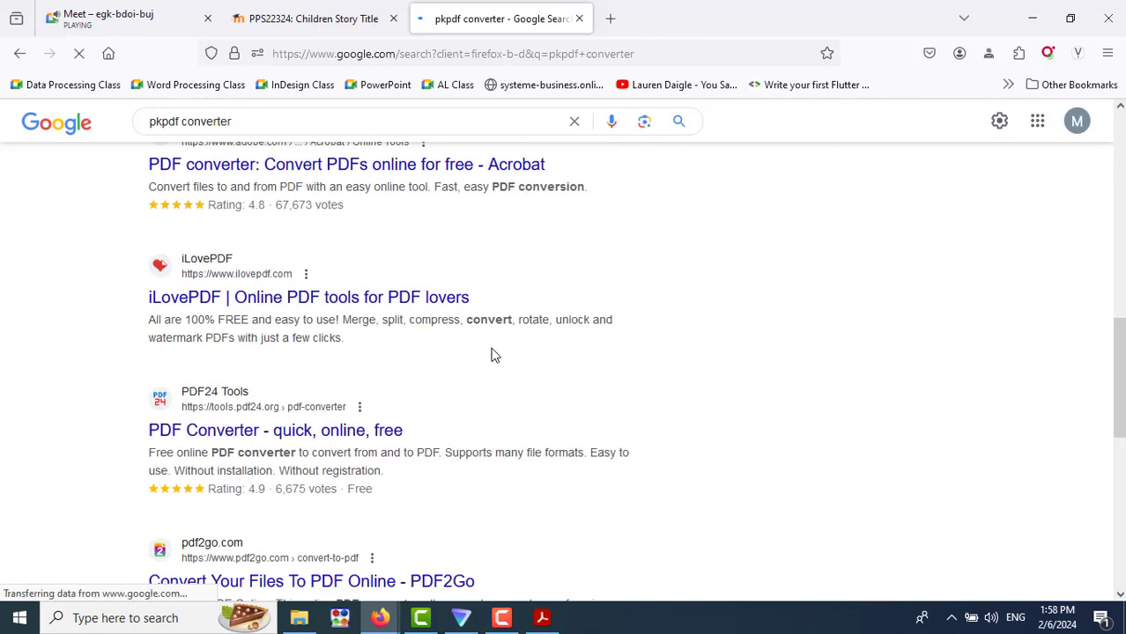
pyautogui.scroll(-3, 493, 355)
pyautogui.scroll(-4, 493, 355)
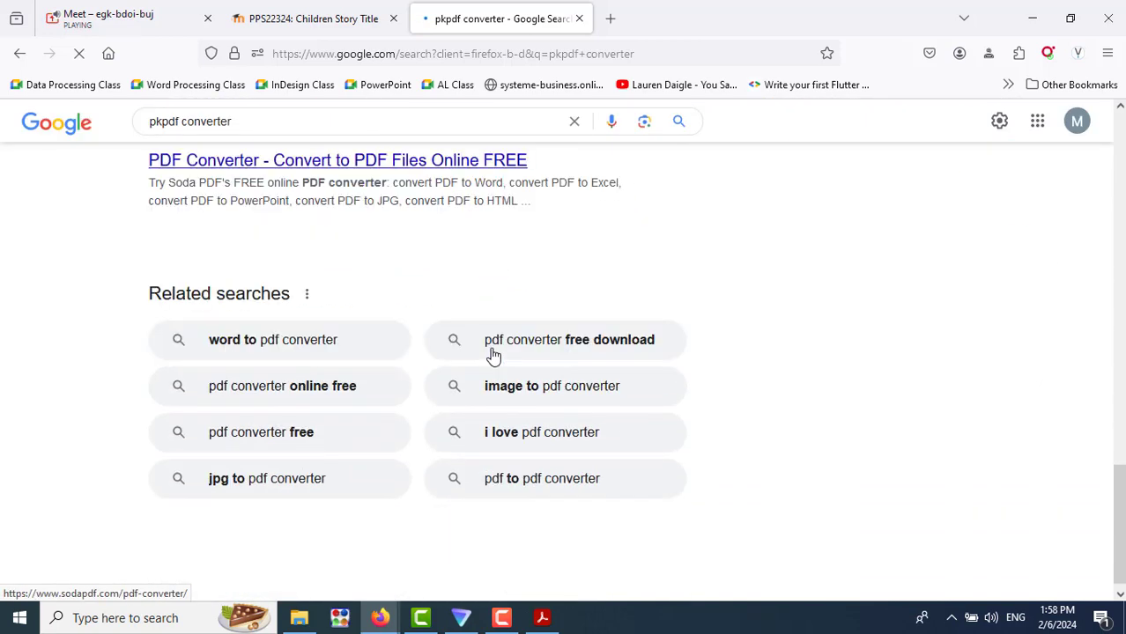
pyautogui.scroll(3, 493, 355)
pyautogui.scroll(8, 495, 357)
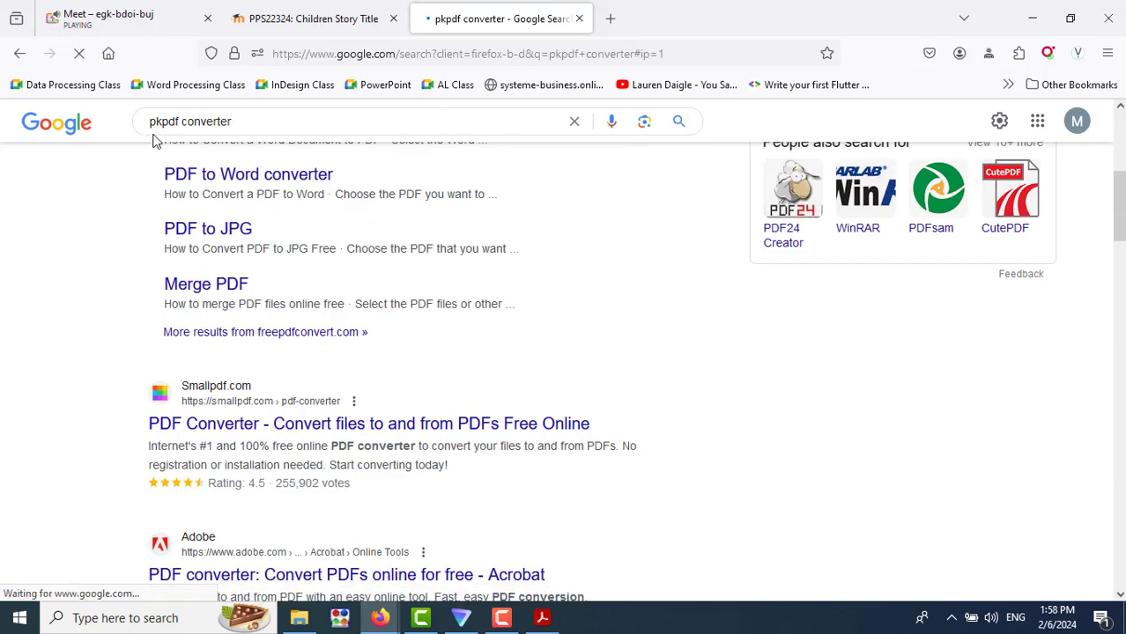
pyautogui.click(186, 123)
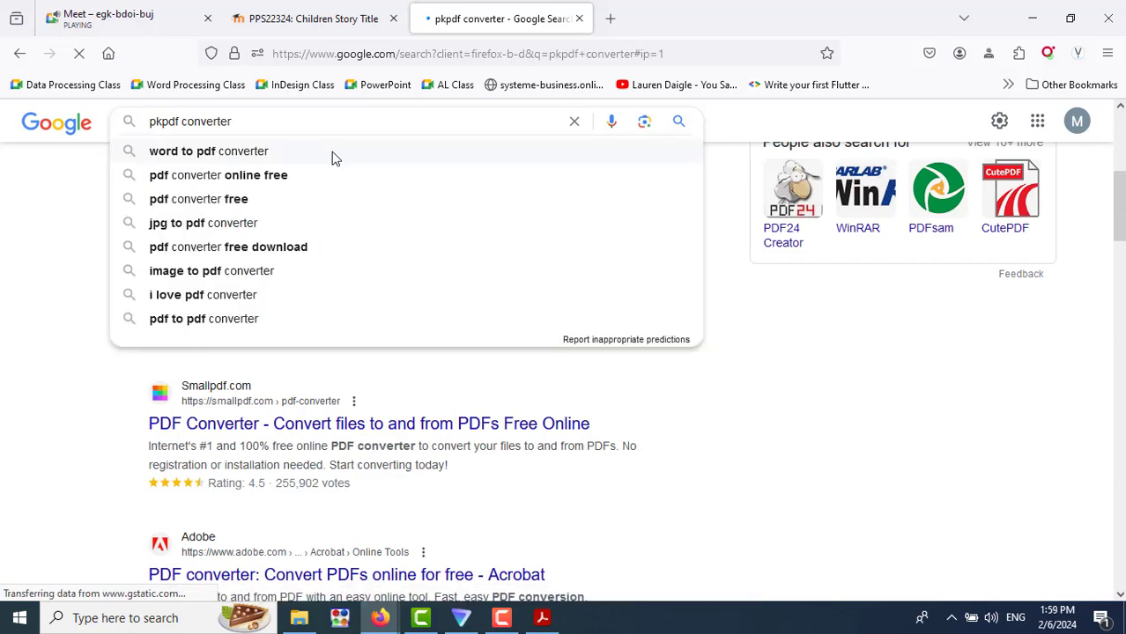
pyautogui.press('BackSpace')
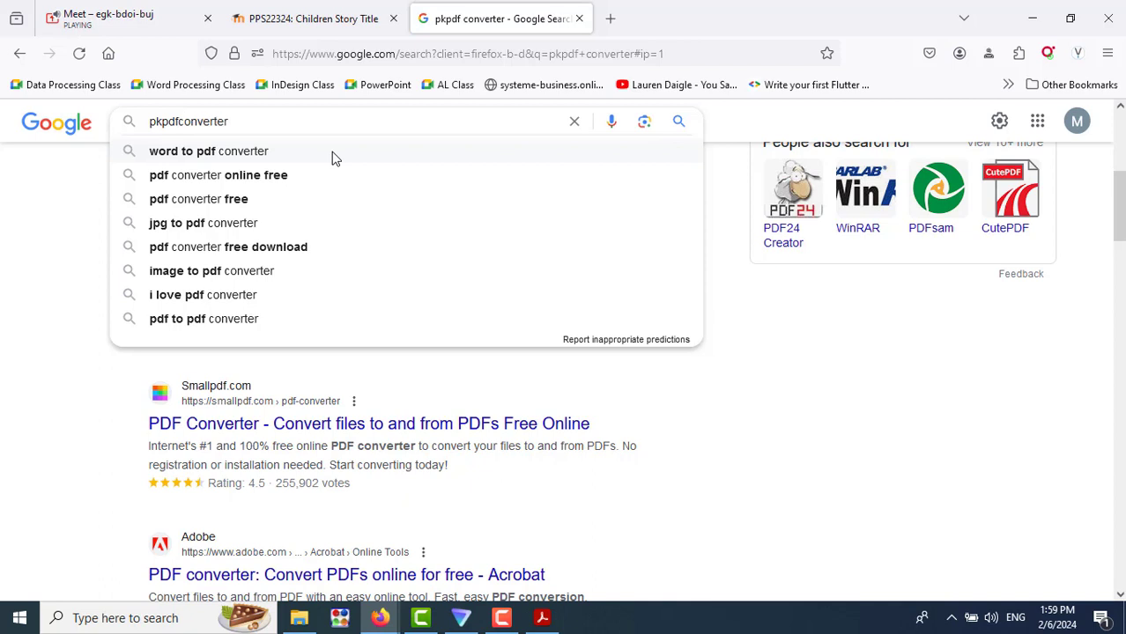
pyautogui.press('Return')
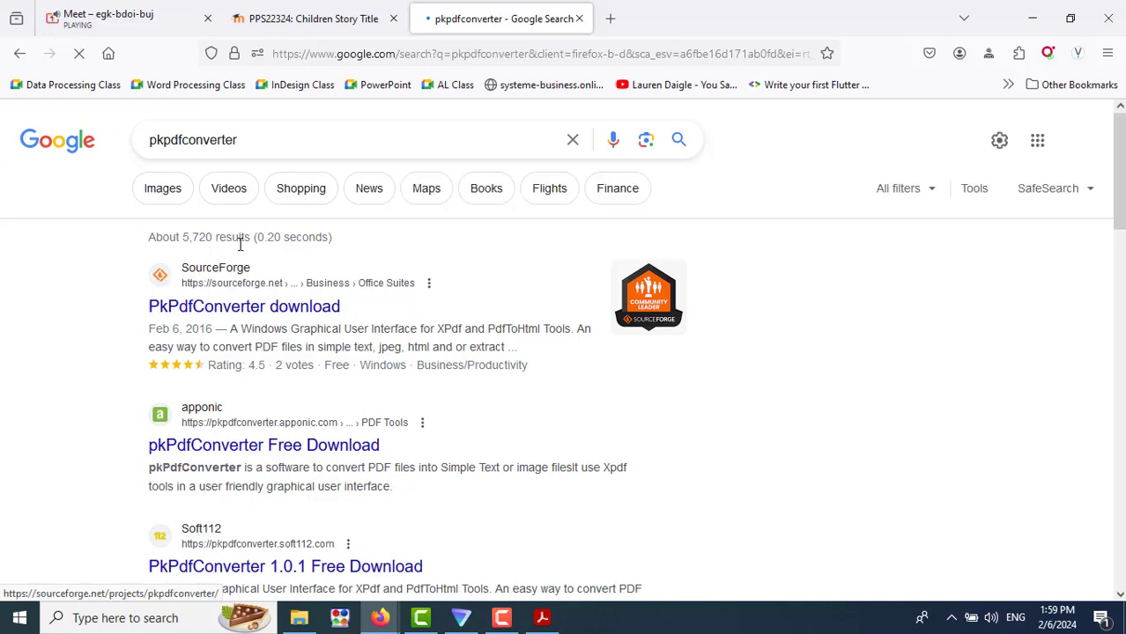
# Step: Download PkPdfConverter from its SourceForge page and show the downloaded zip in its folder
pyautogui.click(244, 309)
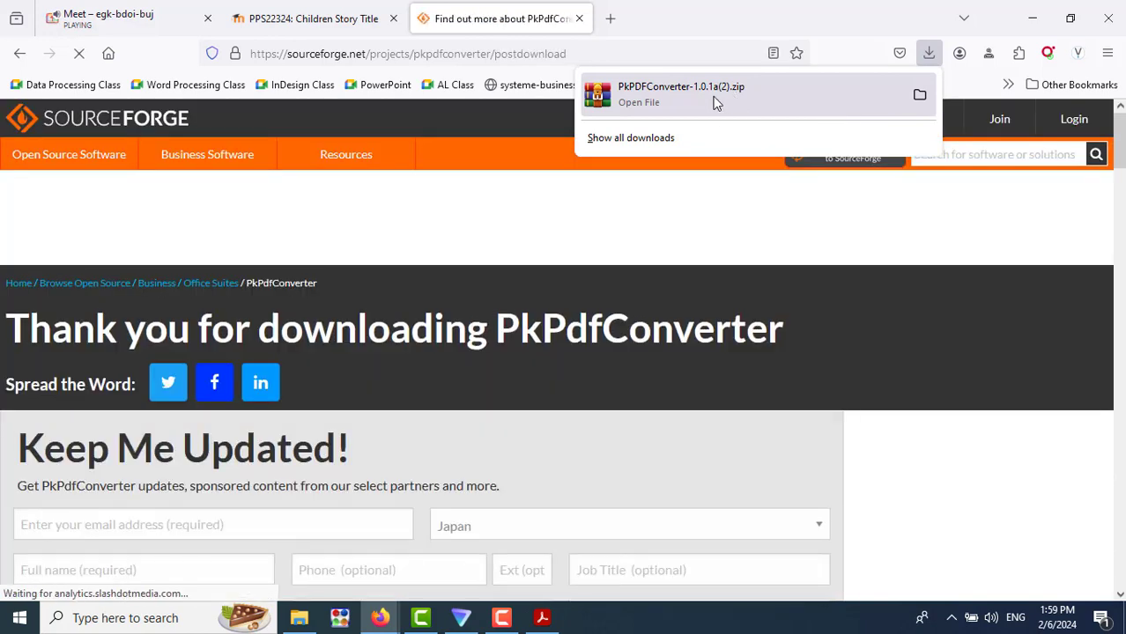
pyautogui.click(917, 97)
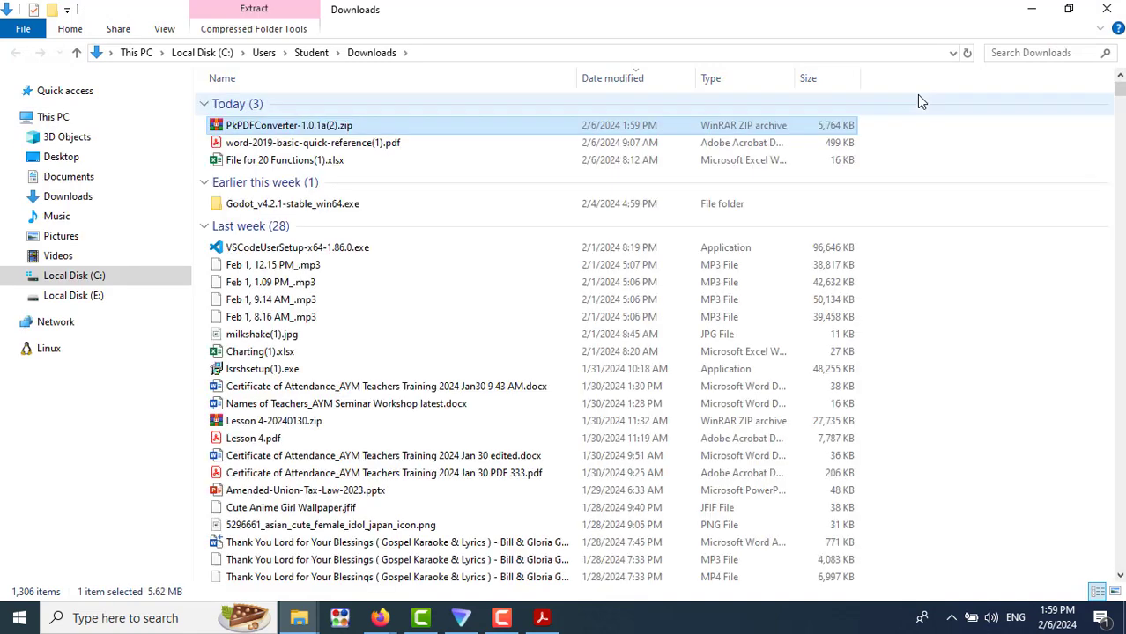
# Step: Extract PkPDFConverter-1.0.1a(2).zip with WinRAR into the existing PkPdfConverter folder on the Desktop and close the archive
pyautogui.doubleClick(258, 131)
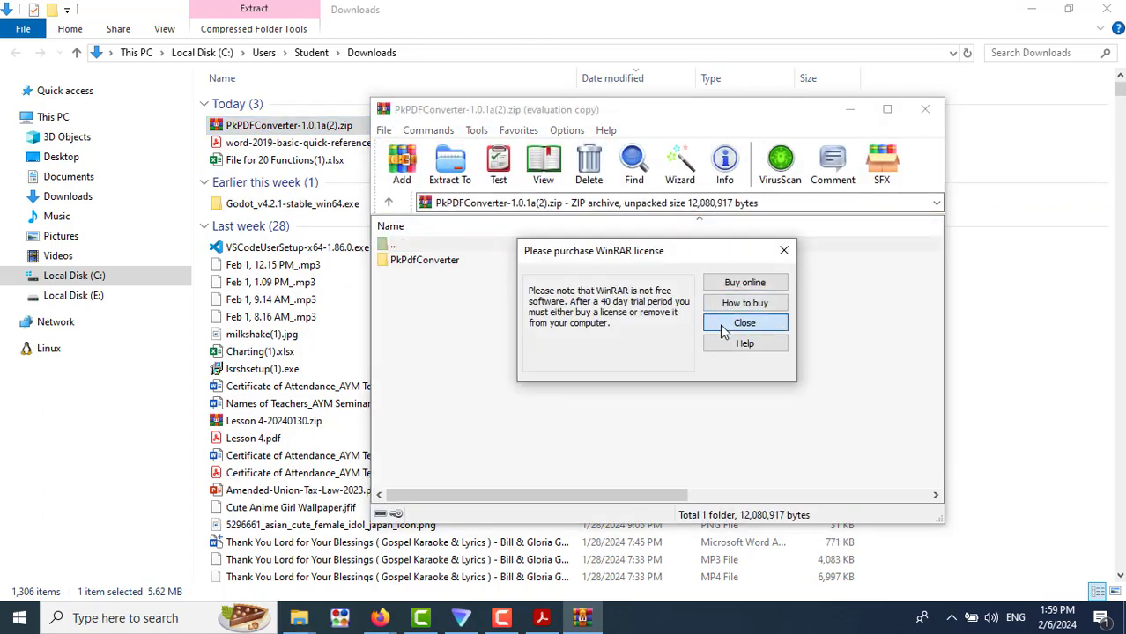
pyautogui.click(723, 328)
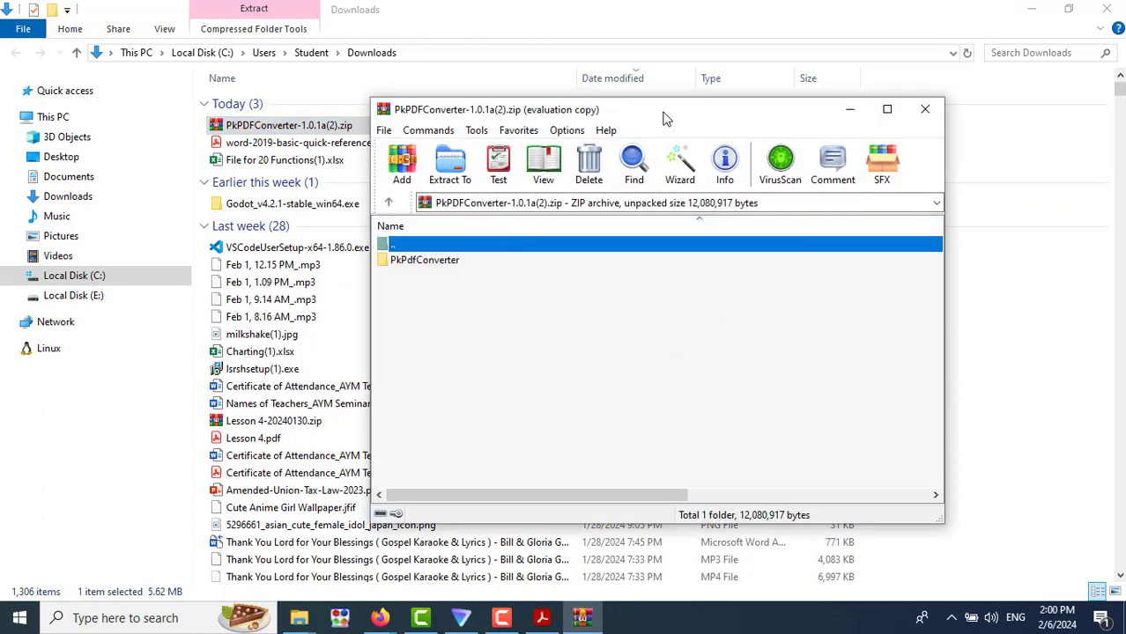
pyautogui.moveTo(666, 119); pyautogui.dragTo(685, 167)
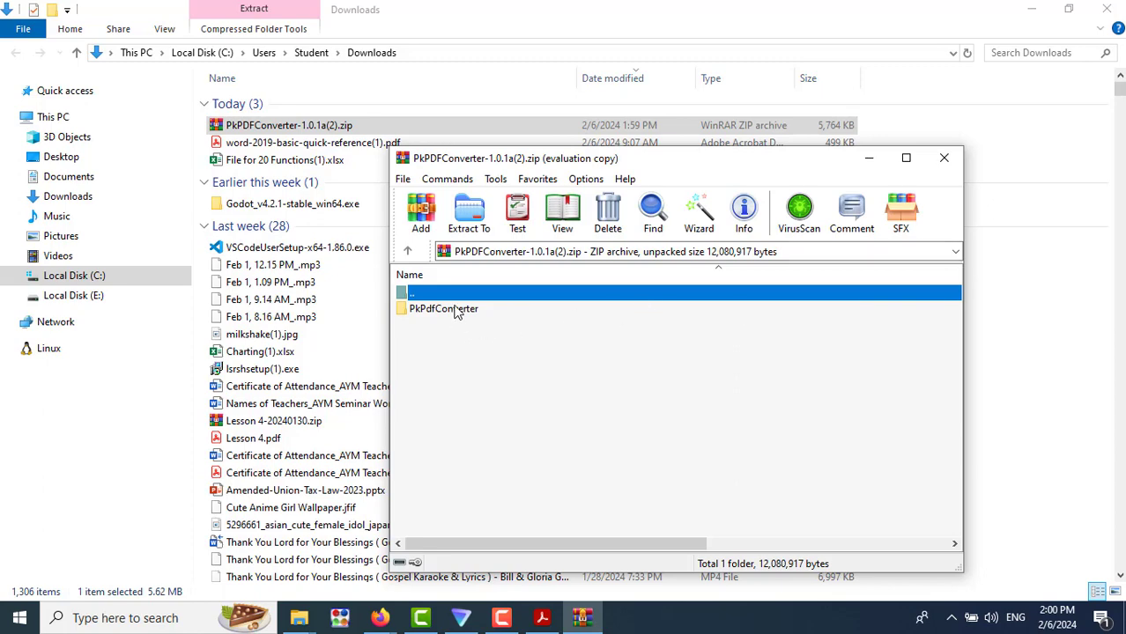
pyautogui.click(470, 214)
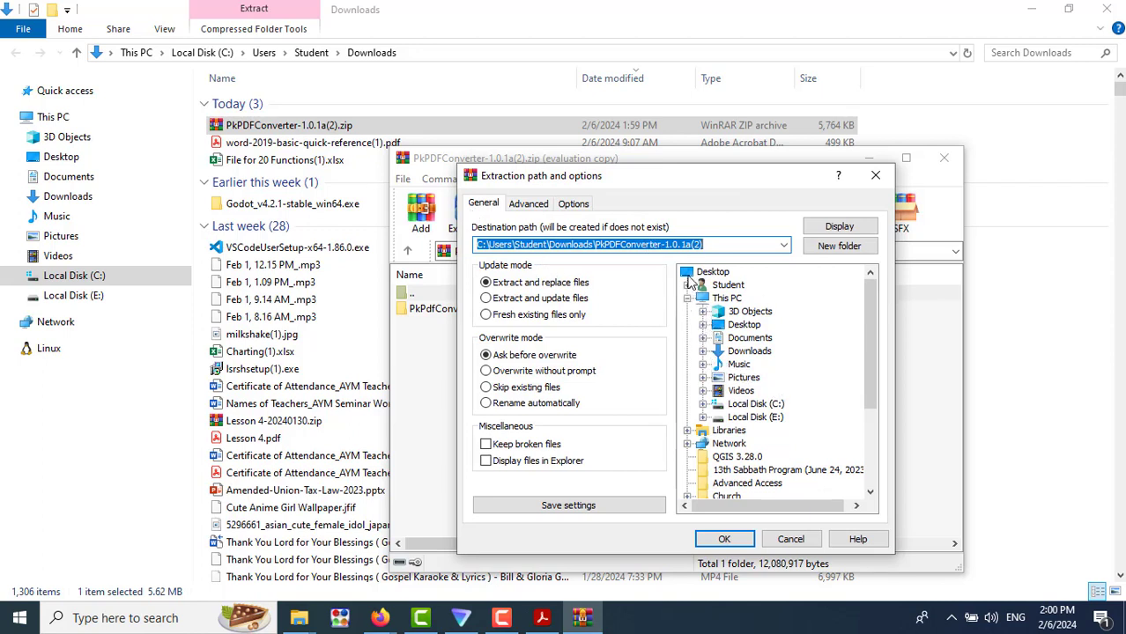
pyautogui.click(709, 272)
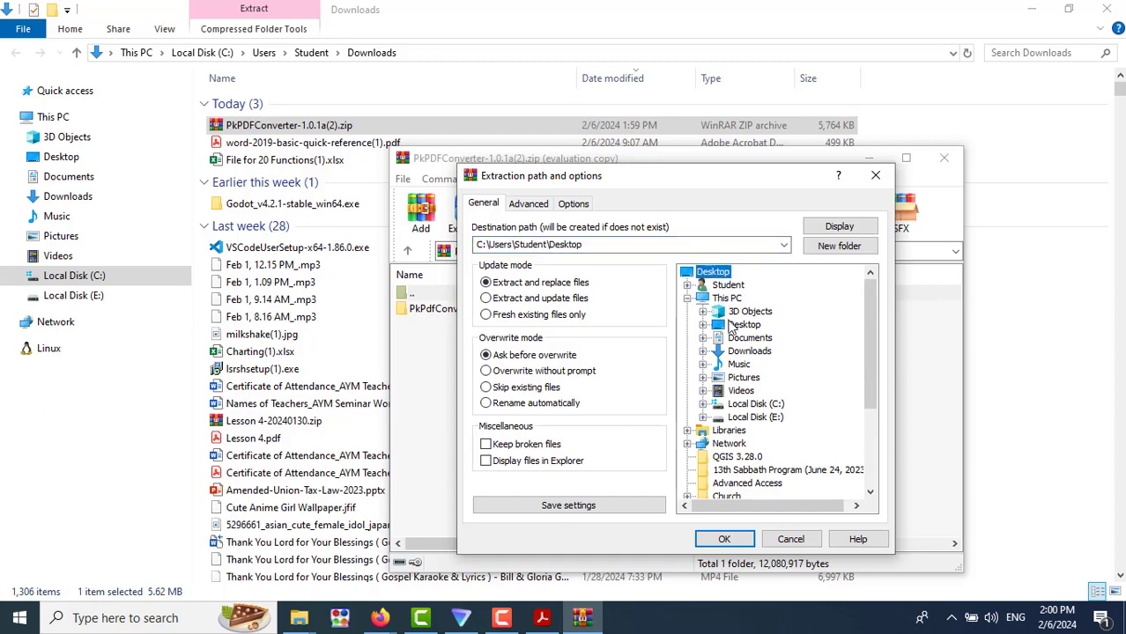
pyautogui.moveTo(874, 349); pyautogui.dragTo(865, 421)
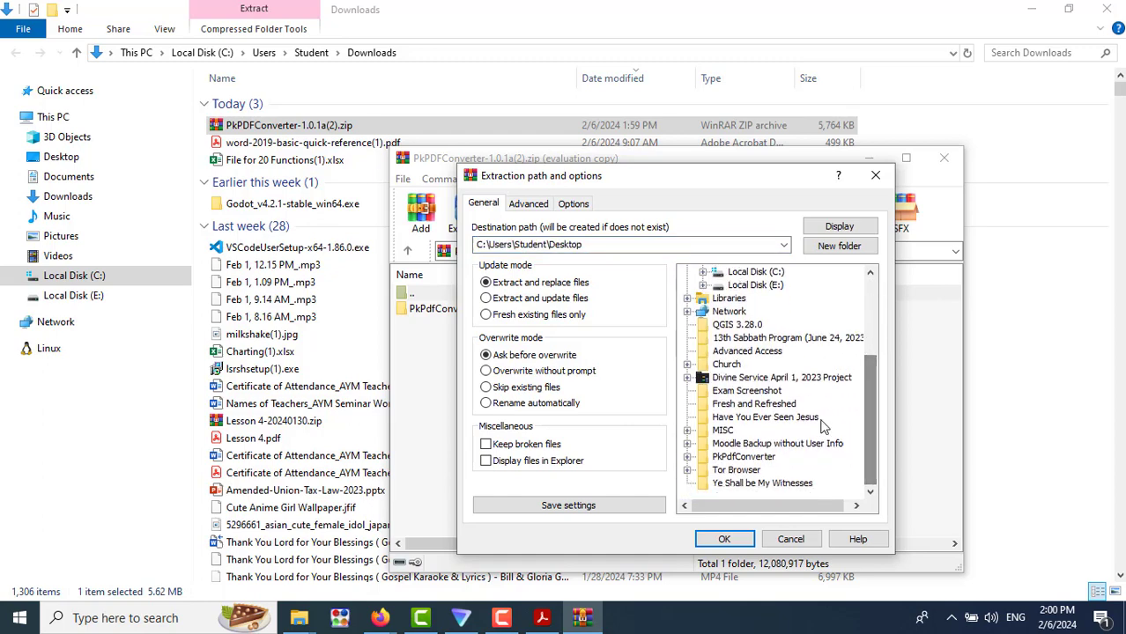
pyautogui.click(742, 457)
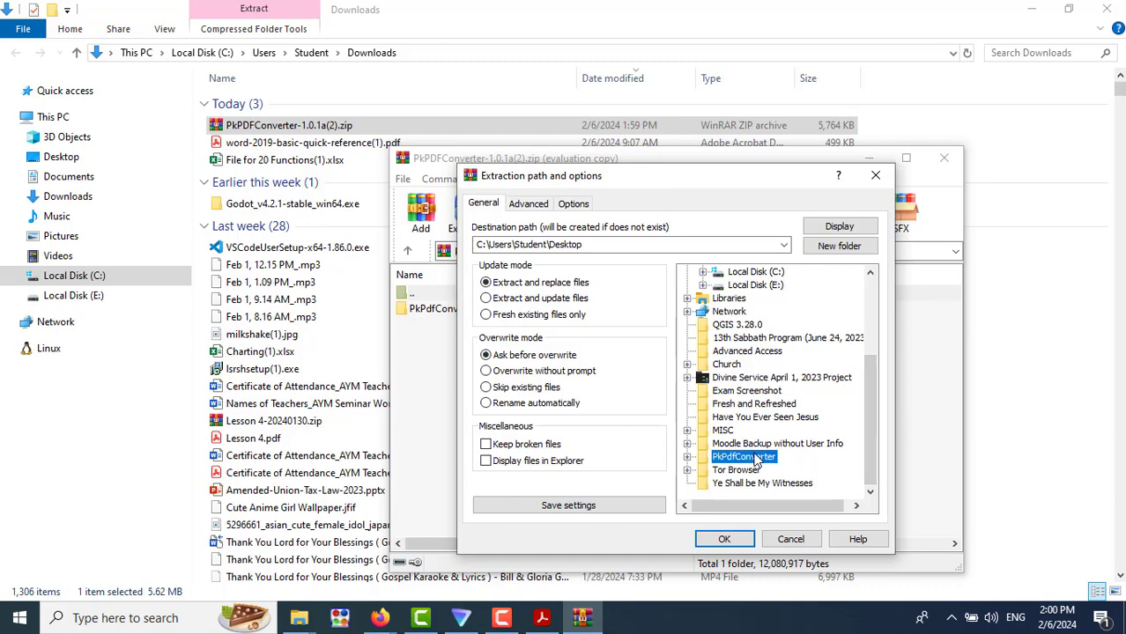
pyautogui.click(722, 540)
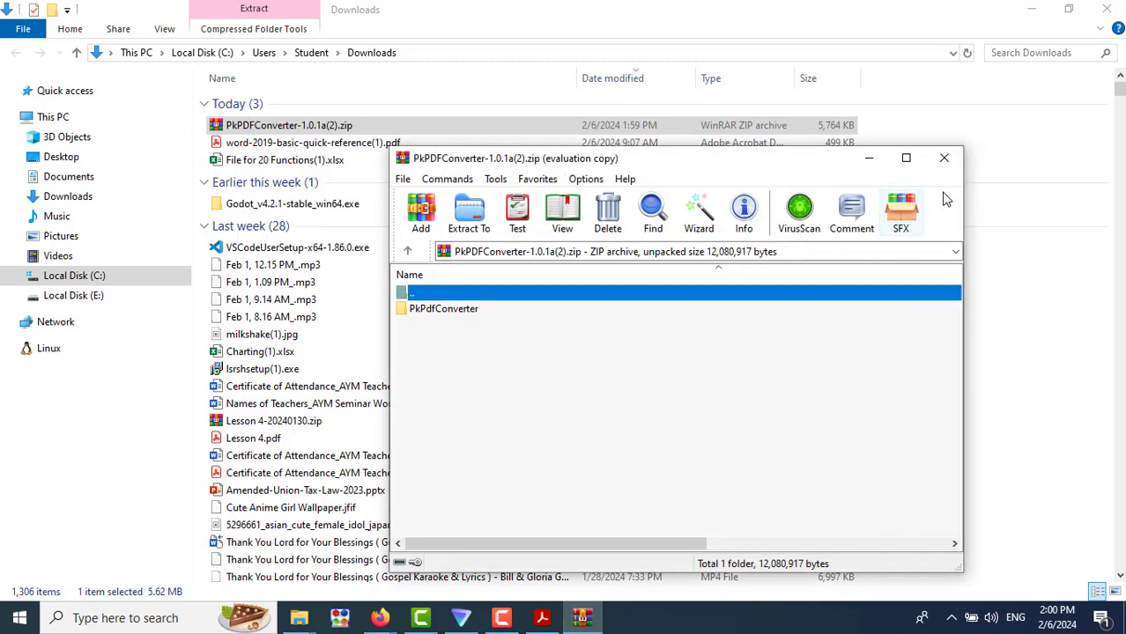
pyautogui.click(944, 156)
# Step: Return to the Desktop's PkPdfConverter folder in File Explorer and permanently delete the duplicate PkPdfConverter folder nested inside it
pyautogui.moveTo(299, 620)
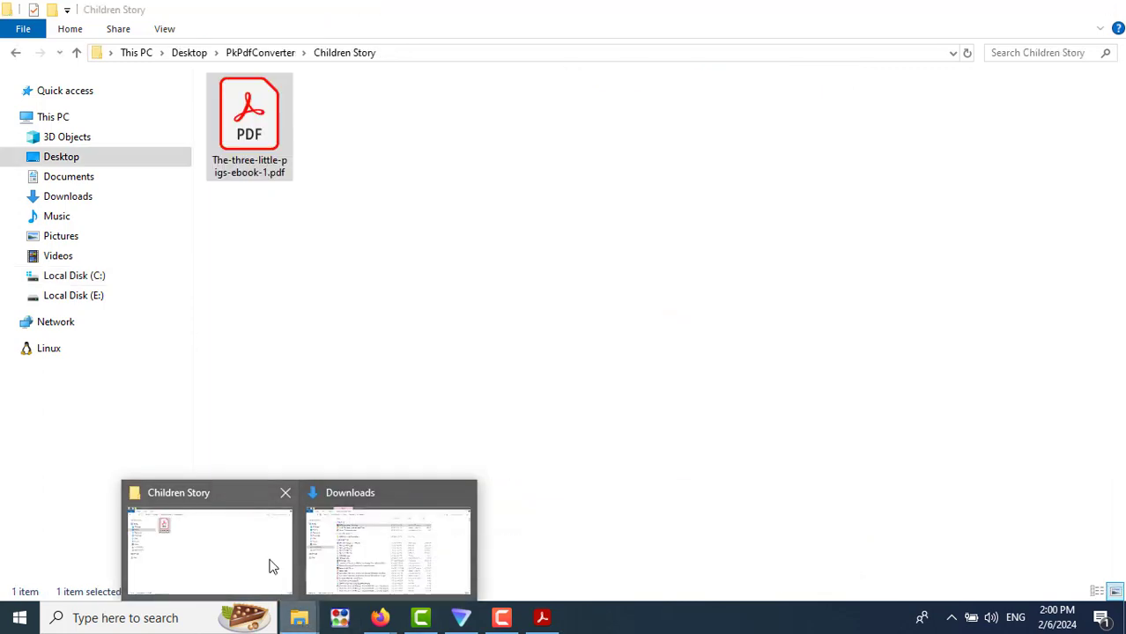
pyautogui.click(272, 565)
pyautogui.click(275, 59)
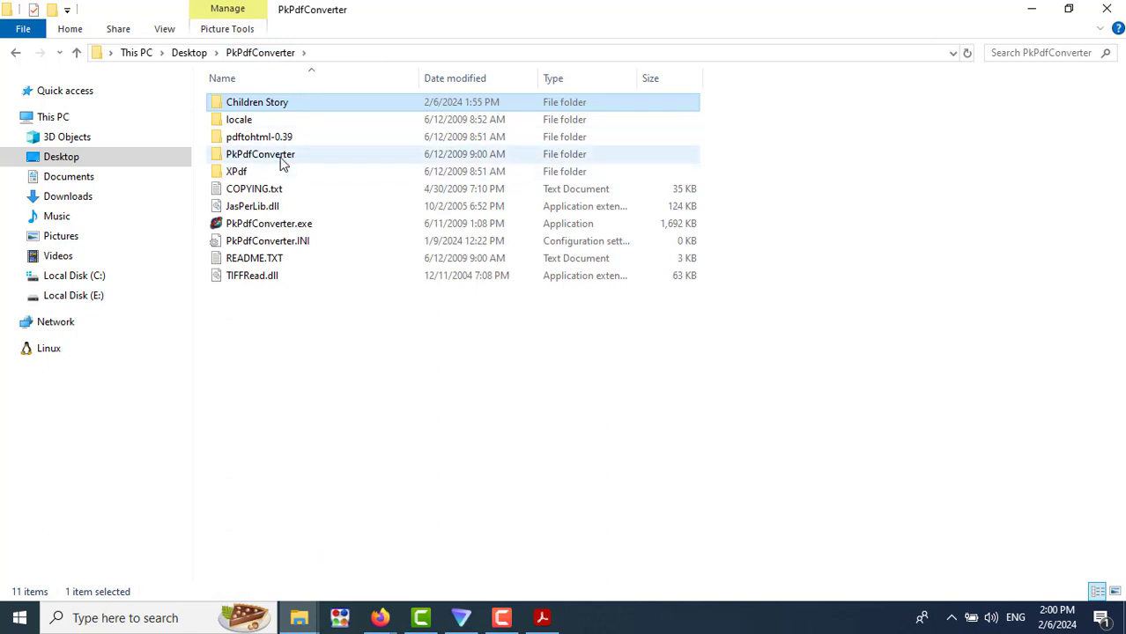
pyautogui.click(281, 158)
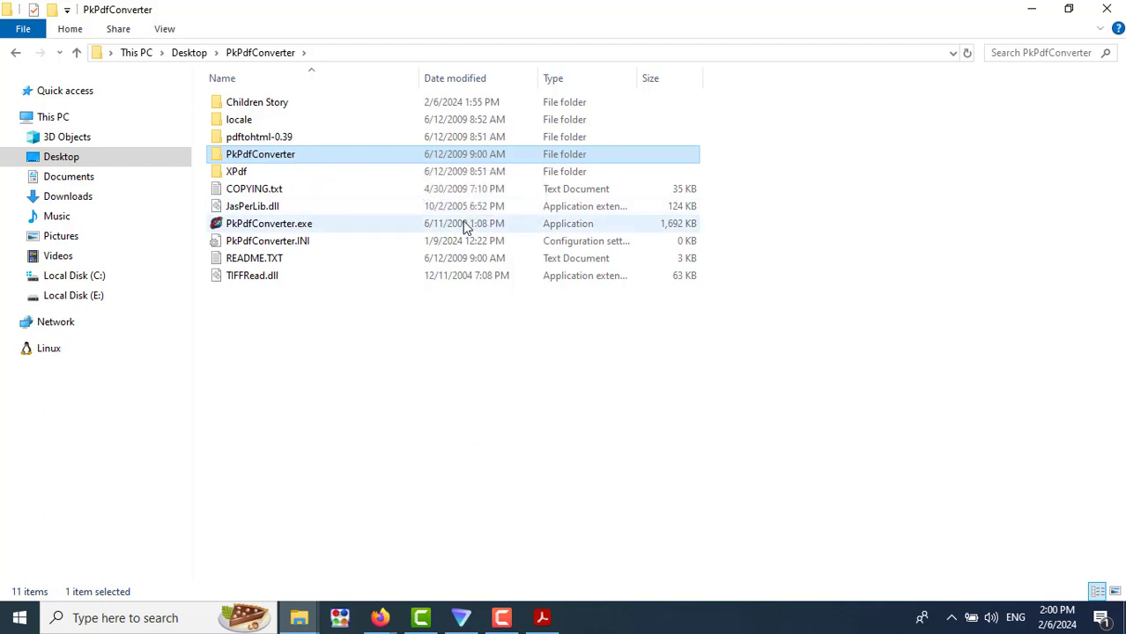
pyautogui.hotkey('shift', 'Delete')
pyautogui.press('Escape')
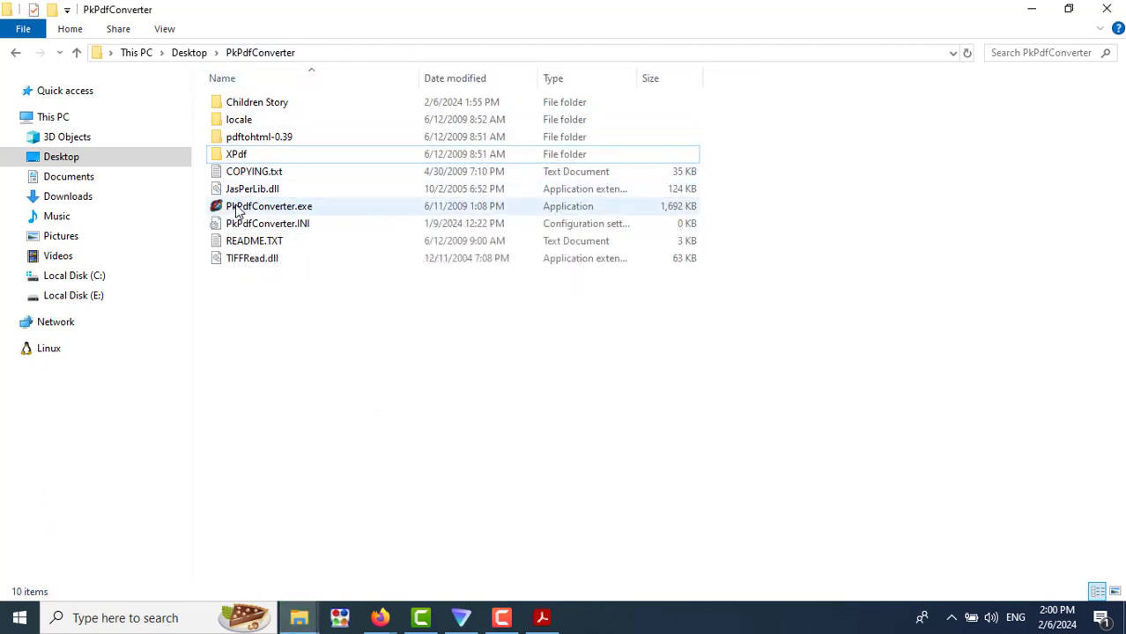
# Step: Launch PkPdfConverter.exe and load The-three-little-pigs-ebook-1.pdf from the Desktop's PkPdfConverter\Children Story folder as the PDF source file
pyautogui.click(284, 210)
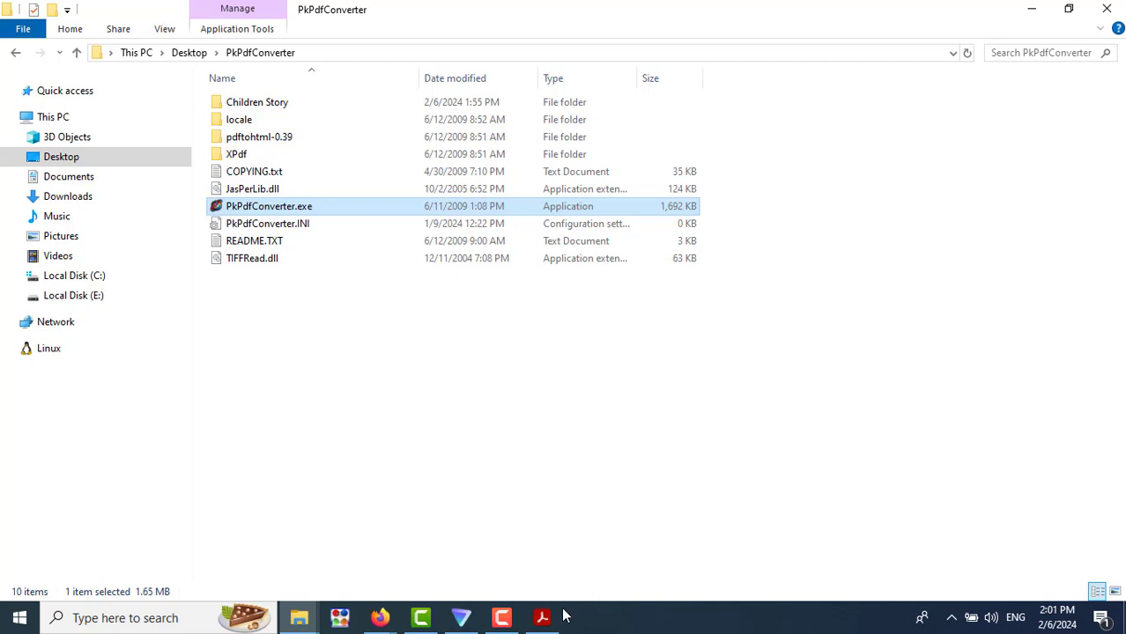
pyautogui.moveTo(546, 621)
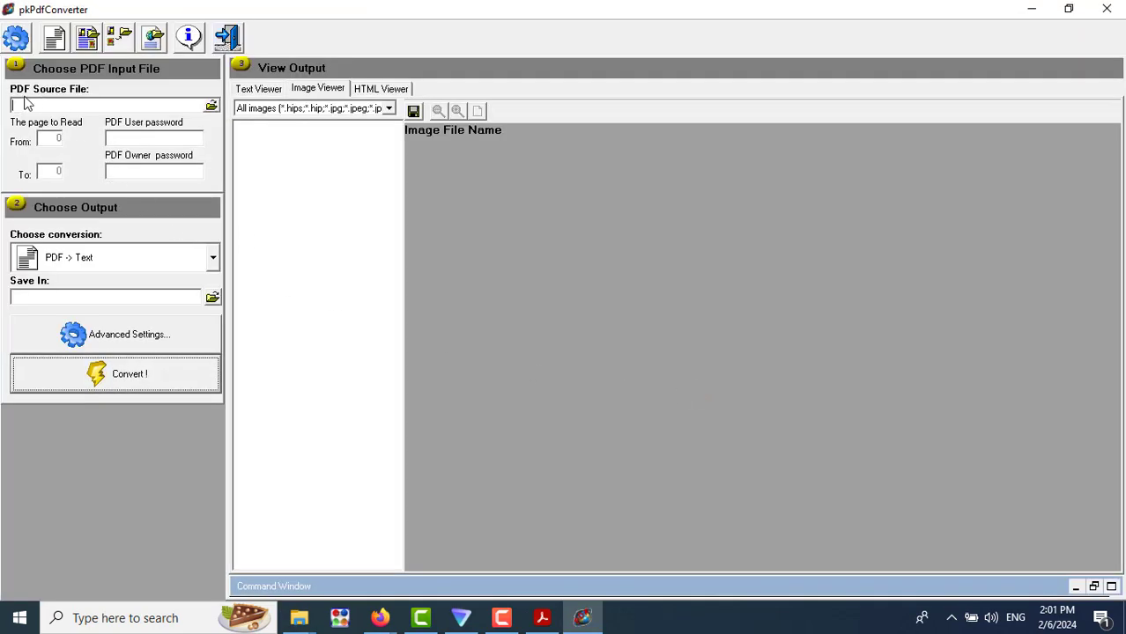
pyautogui.click(212, 107)
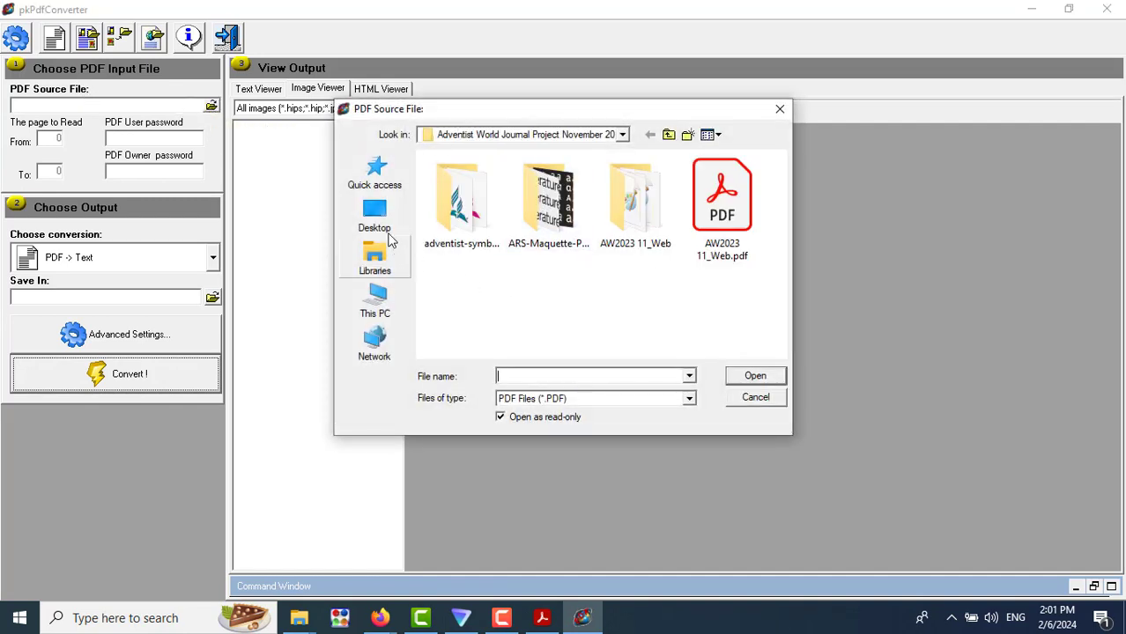
pyautogui.click(377, 222)
pyautogui.scroll(-3, 546, 260)
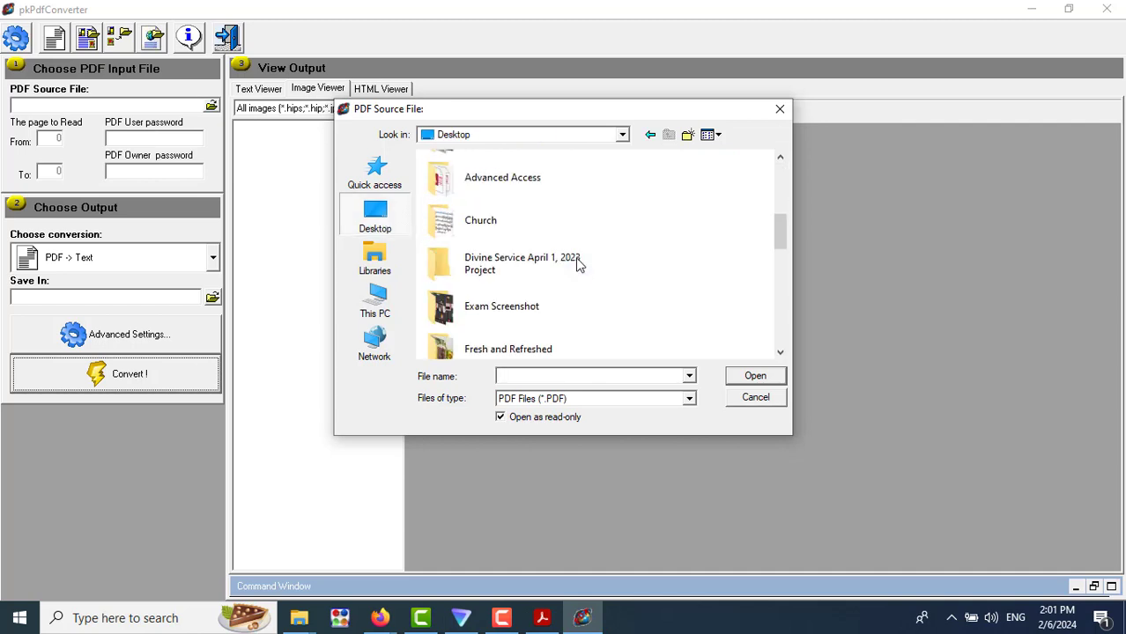
pyautogui.scroll(-1, 578, 264)
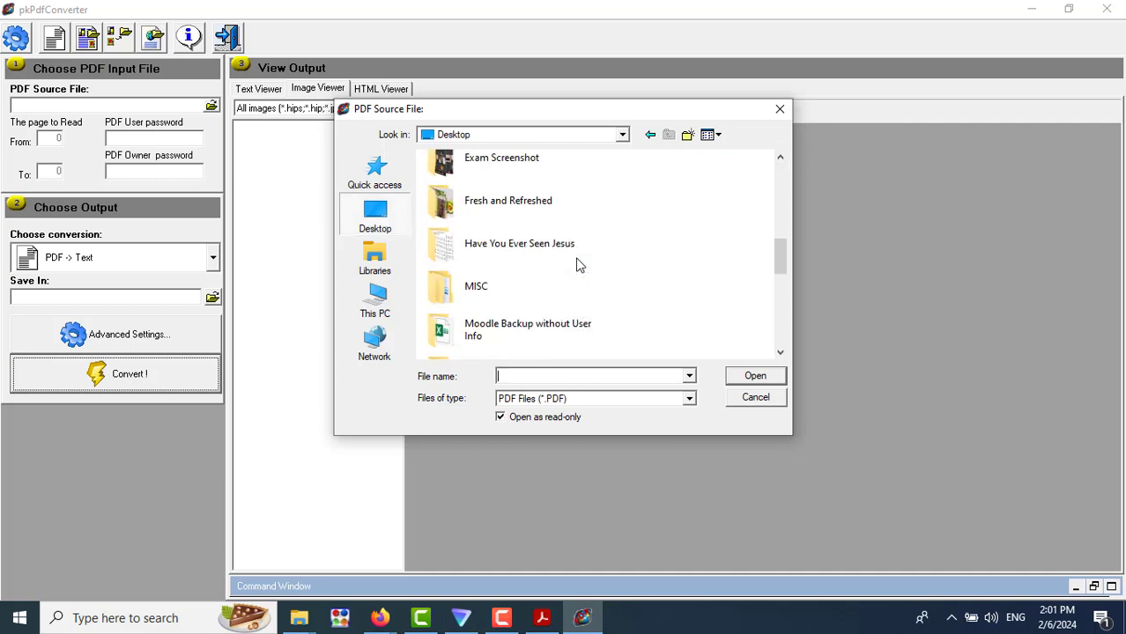
pyautogui.scroll(-4, 579, 264)
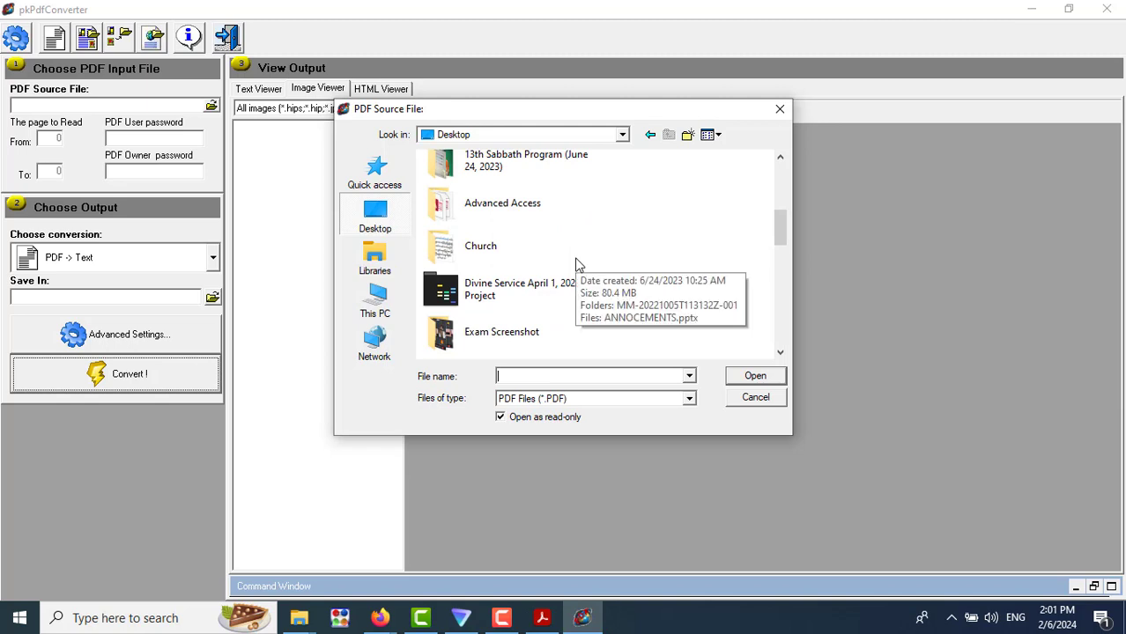
pyautogui.scroll(1, 578, 266)
pyautogui.scroll(1, 577, 266)
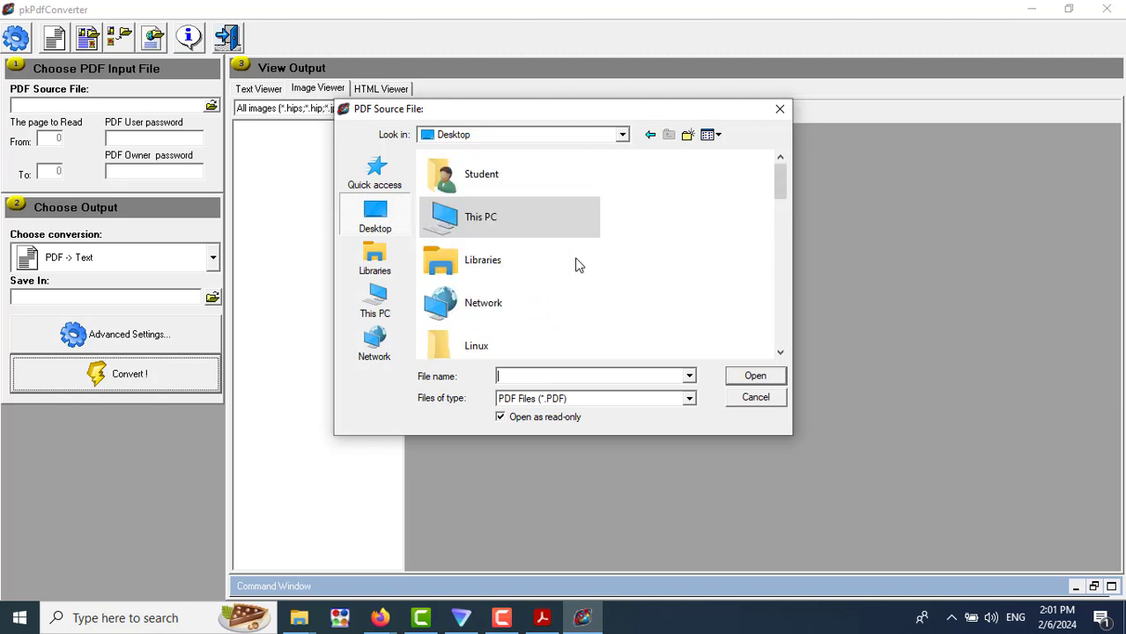
pyautogui.scroll(-4, 578, 265)
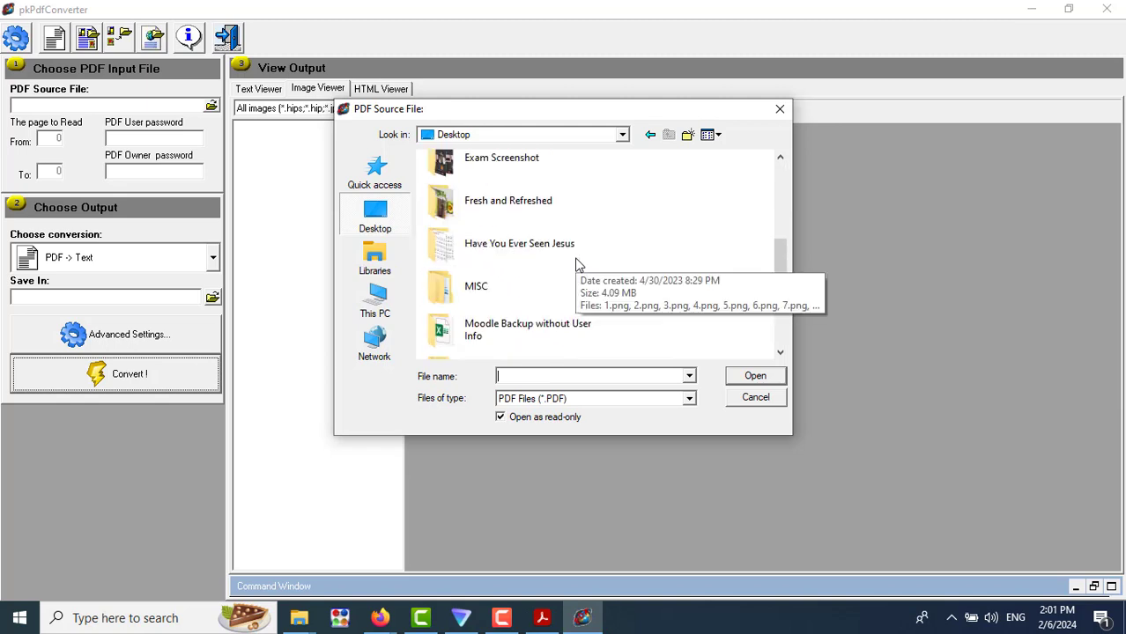
pyautogui.scroll(-1, 578, 265)
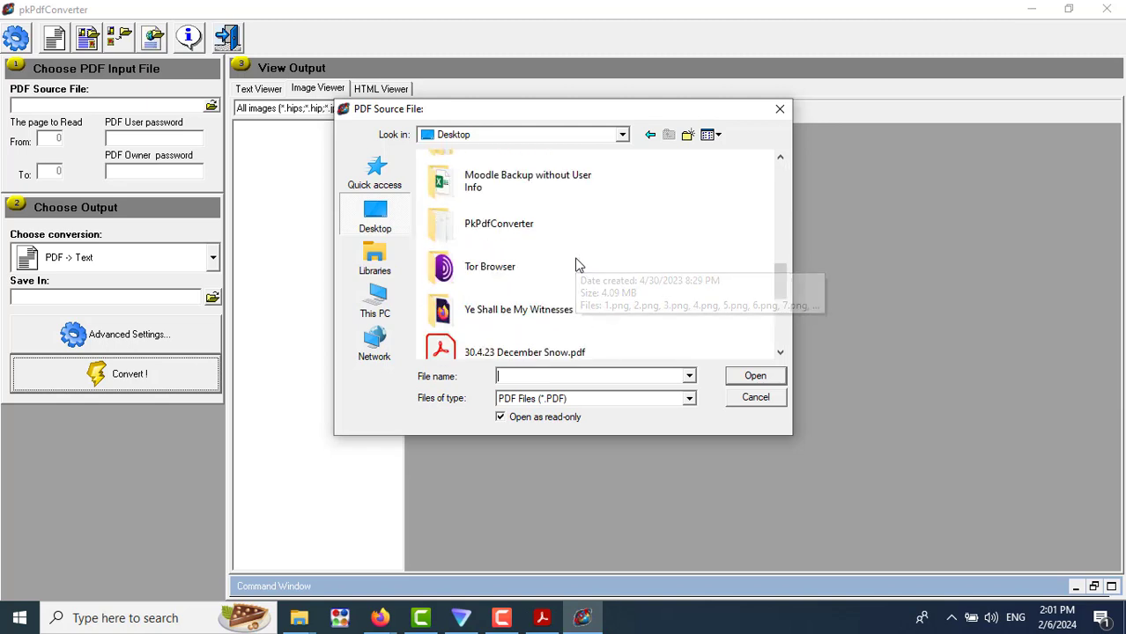
pyautogui.doubleClick(482, 236)
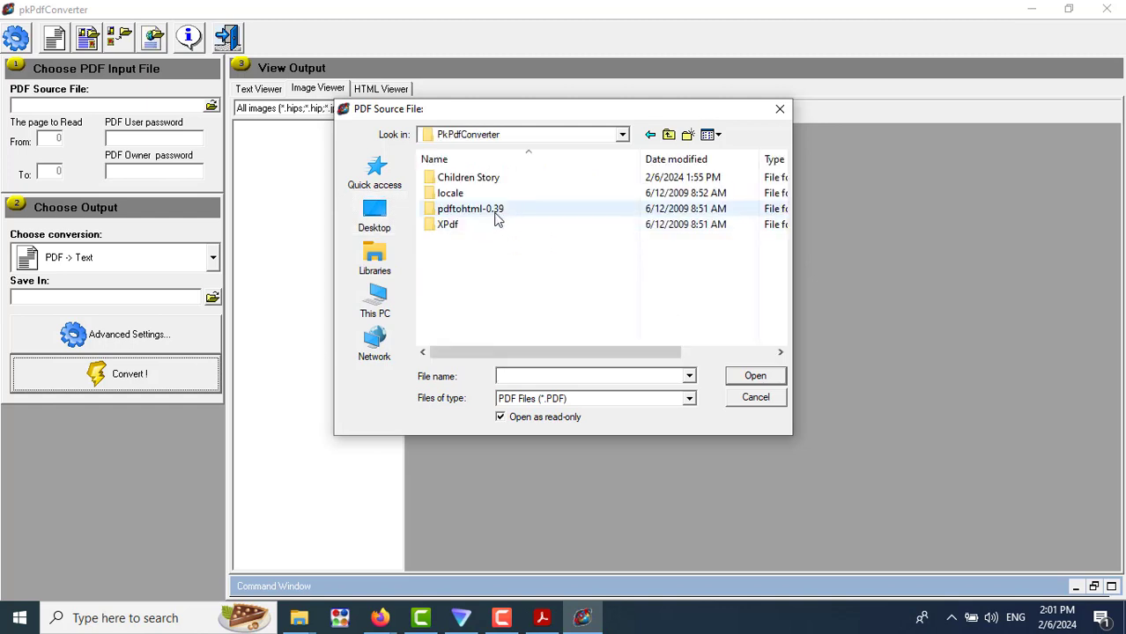
pyautogui.doubleClick(474, 180)
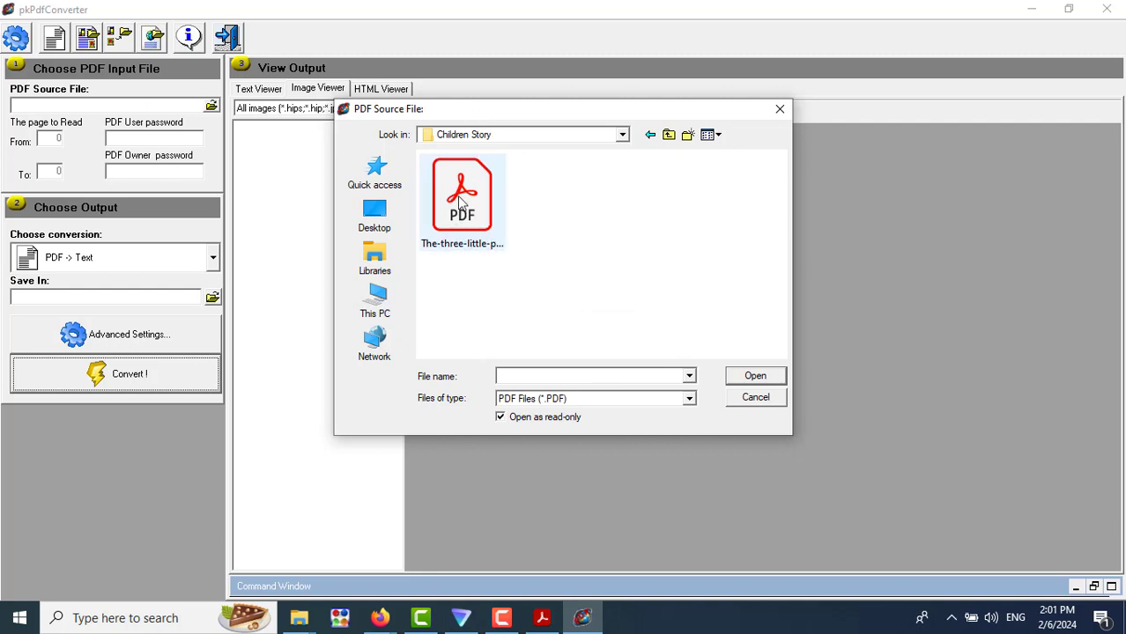
pyautogui.click(459, 201)
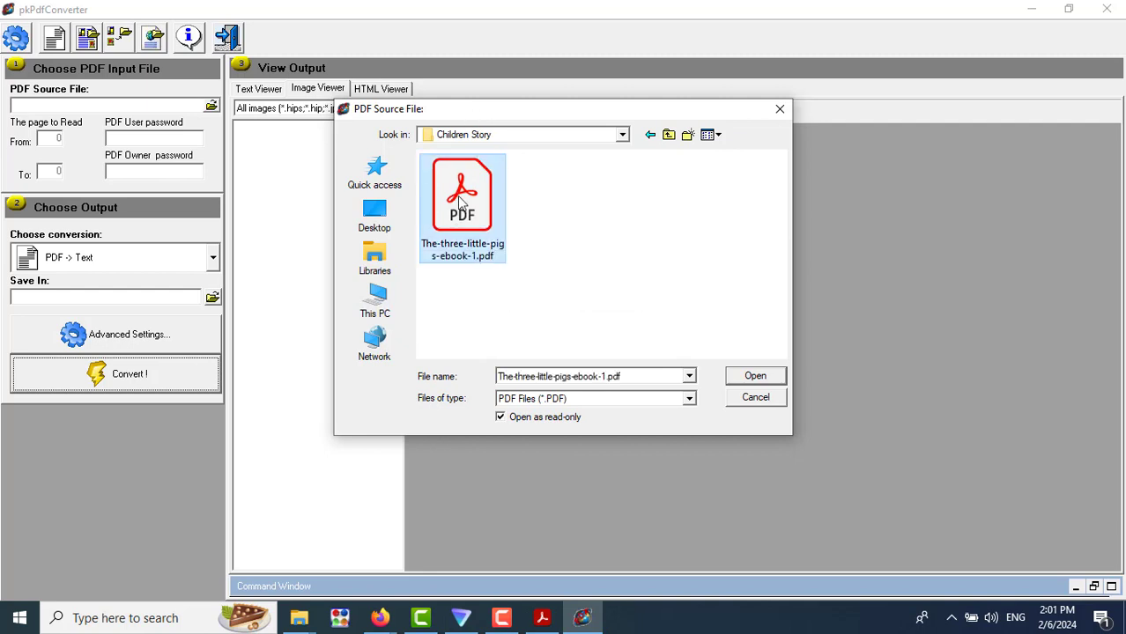
pyautogui.click(743, 377)
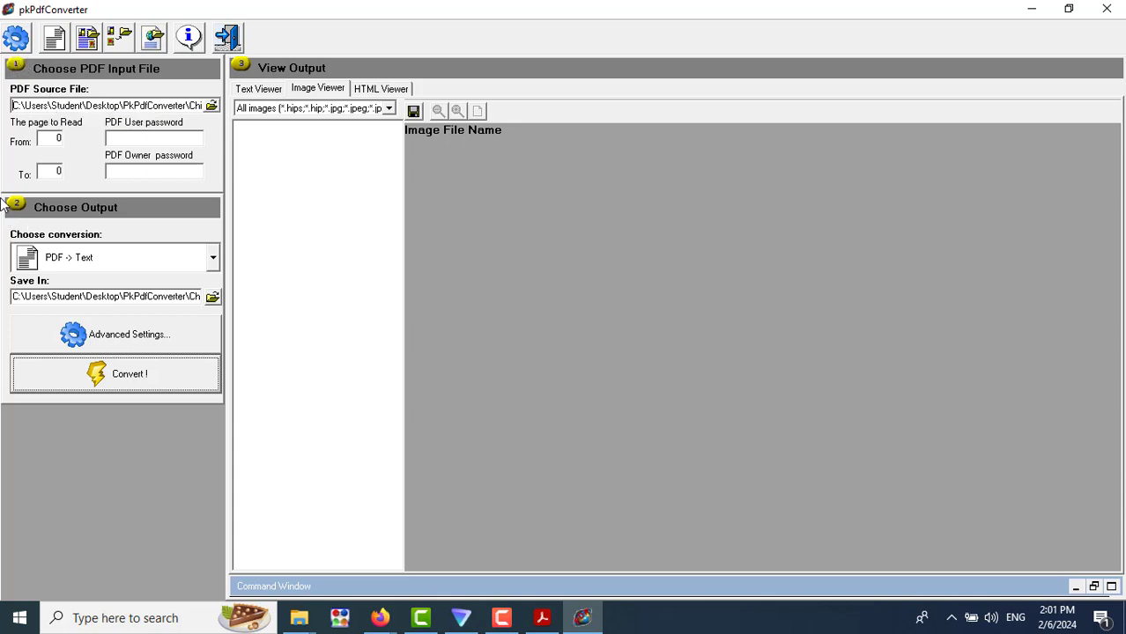
# Step: Set the conversion type to PDF -> Images (extract all images from PDF)
pyautogui.click(212, 258)
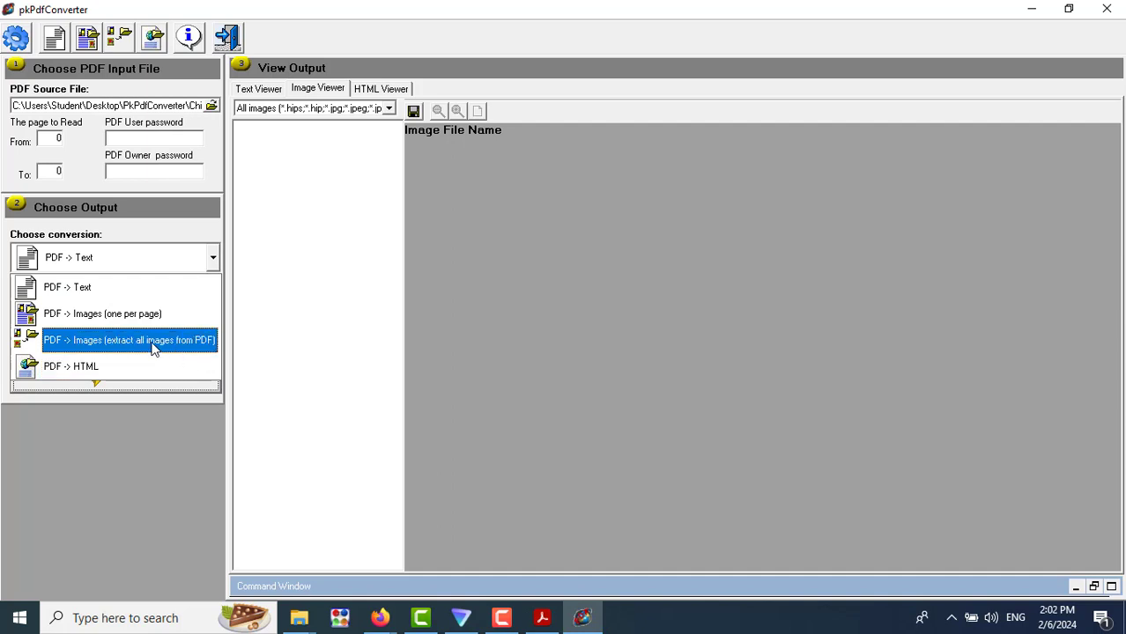
pyautogui.click(71, 349)
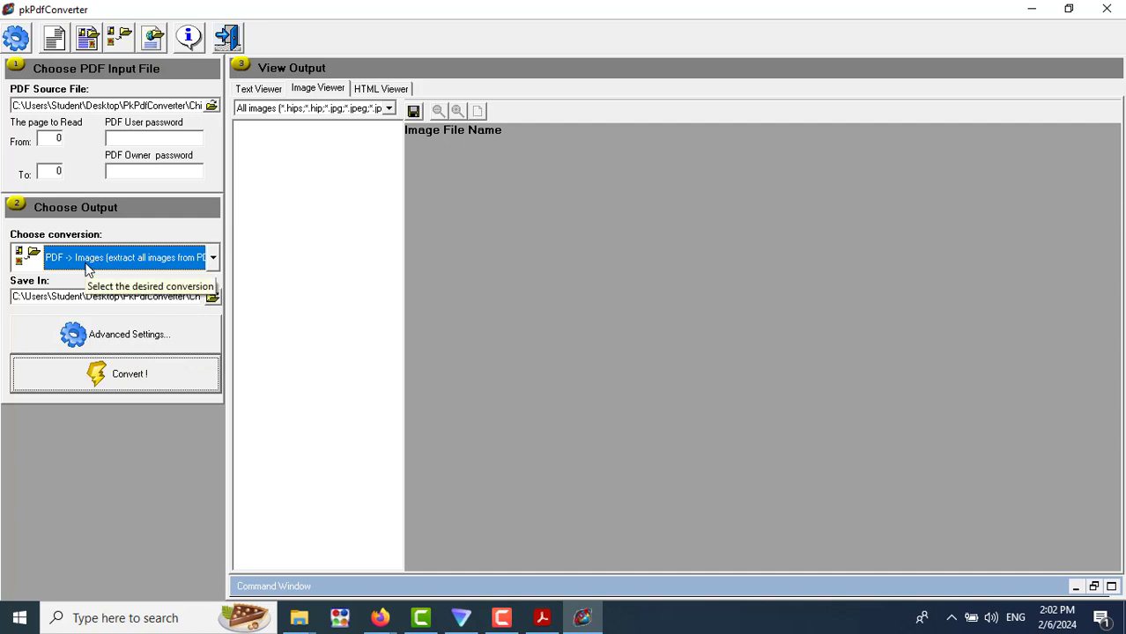
# Step: Switch to Firefox to check the Google Meet call and the SourceForge page, and return to pkPdfConverter
pyautogui.click(380, 618)
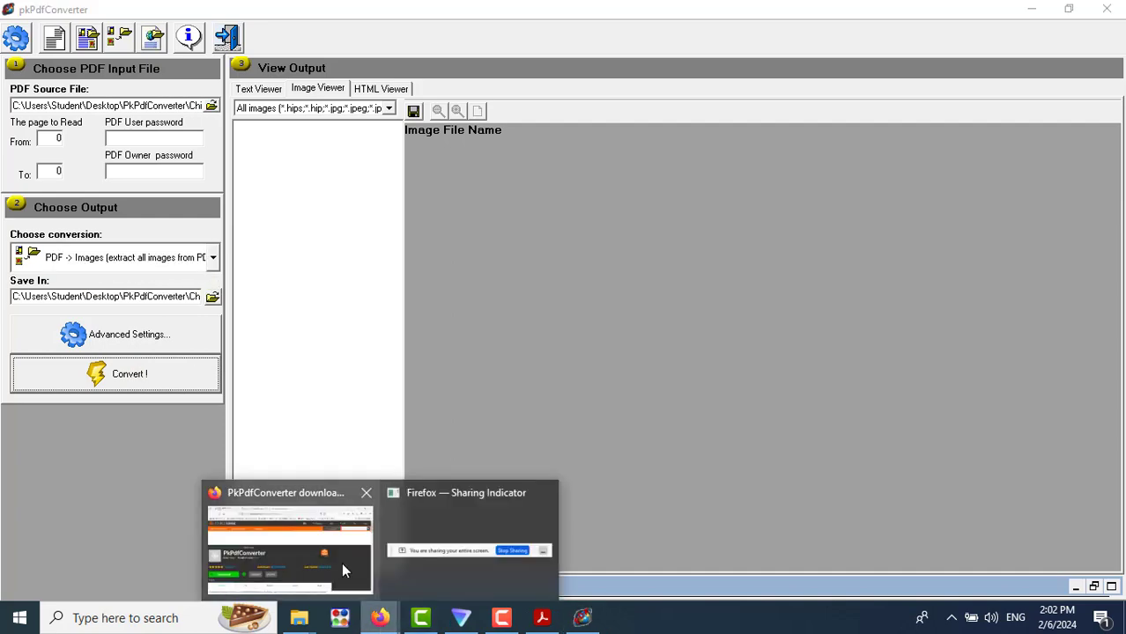
pyautogui.click(344, 571)
pyautogui.click(133, 17)
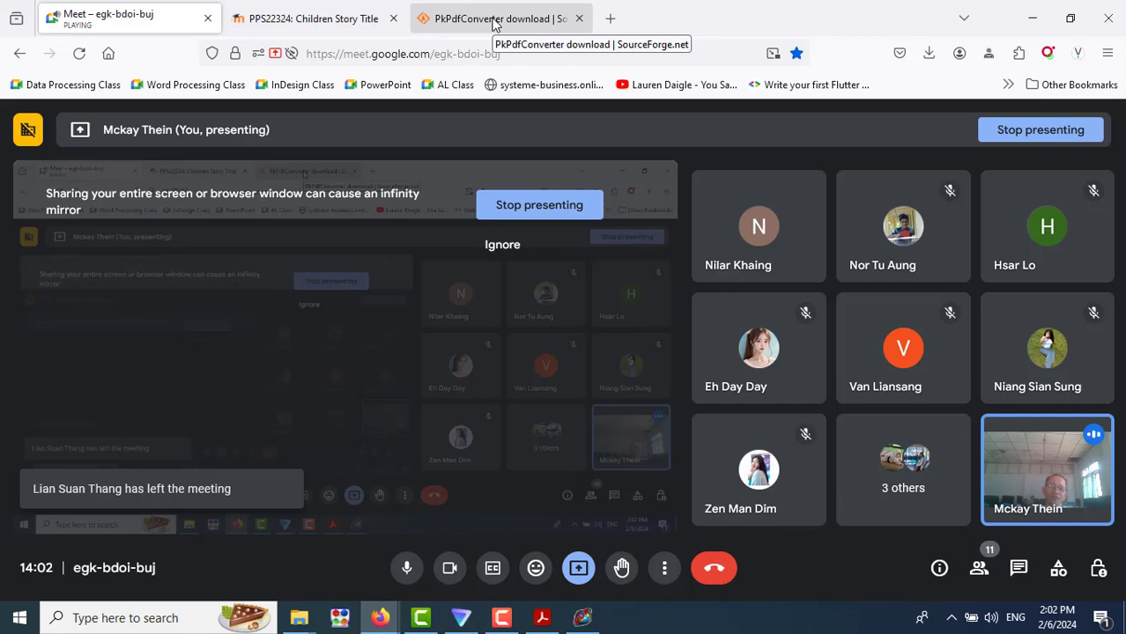
pyautogui.click(493, 19)
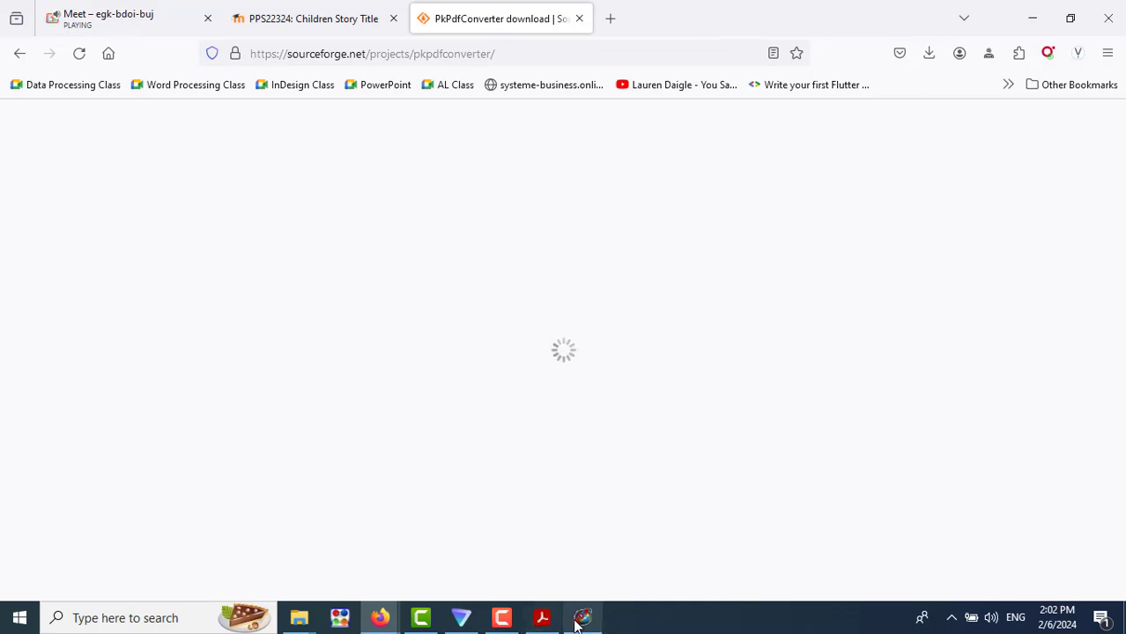
pyautogui.moveTo(577, 624)
pyautogui.click(588, 553)
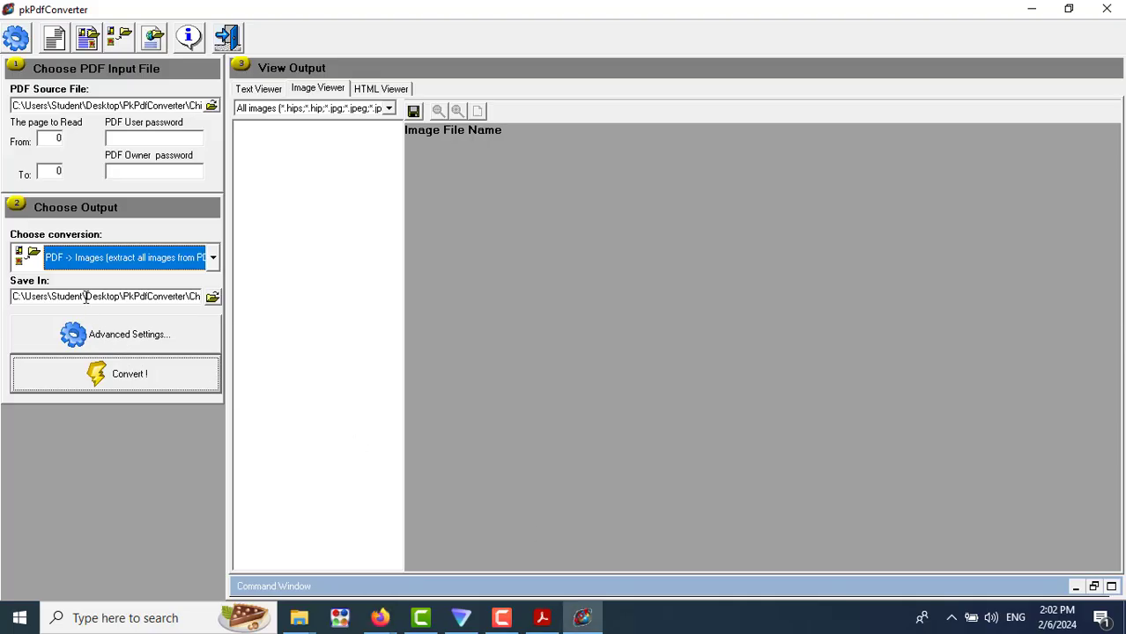
# Step: Convert the ebook with the extract-all-images option and look through the list of extracted image files
pyautogui.click(213, 258)
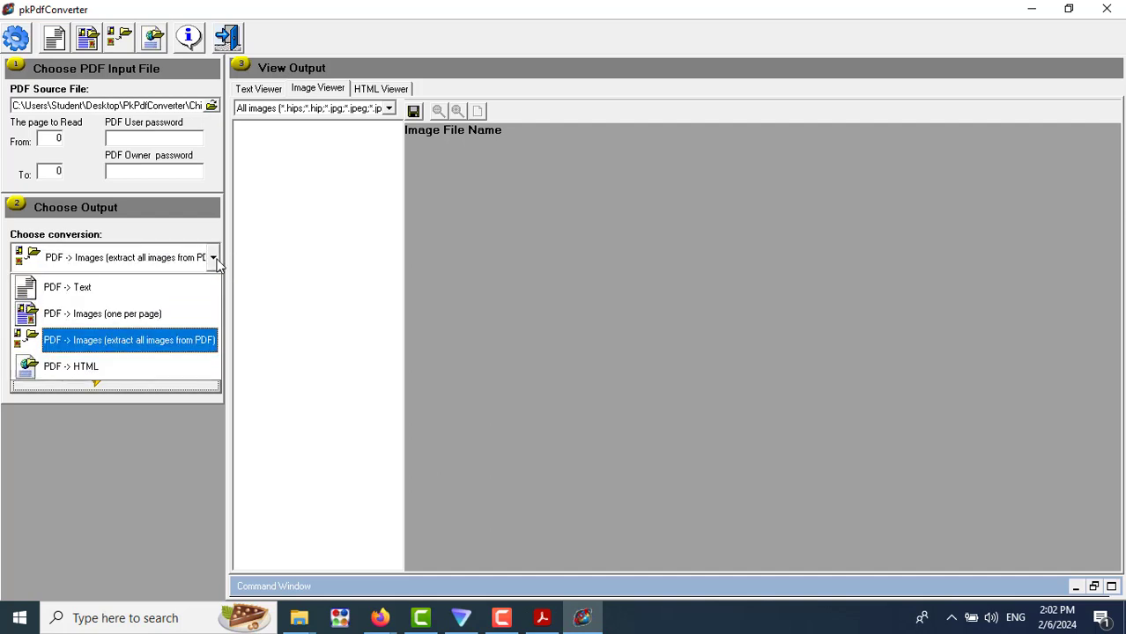
pyautogui.click(114, 348)
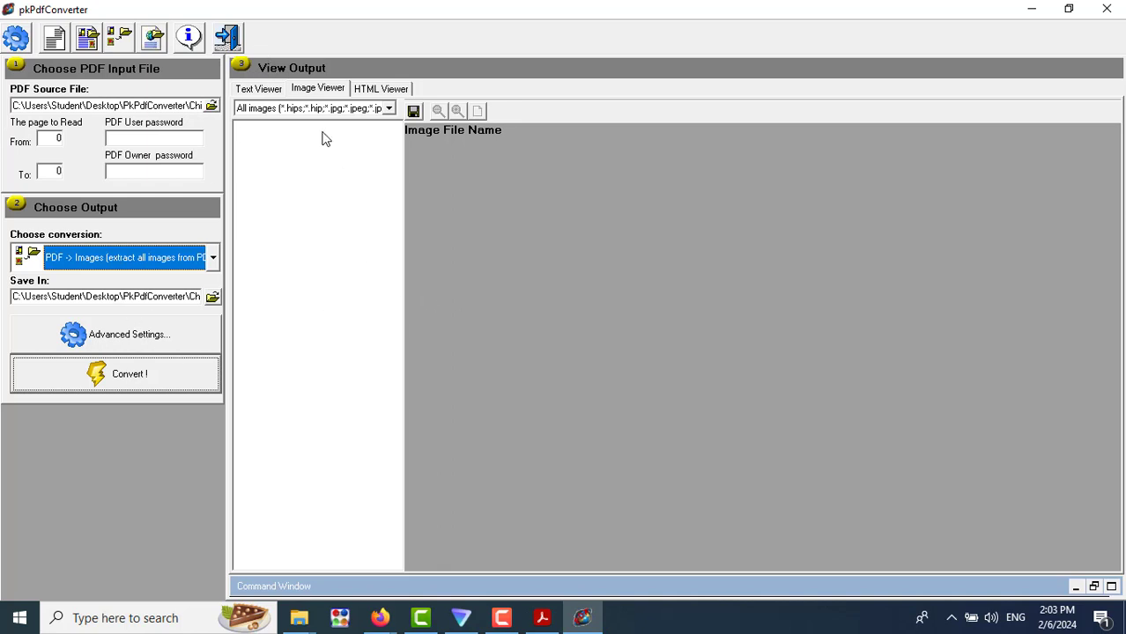
pyautogui.click(115, 375)
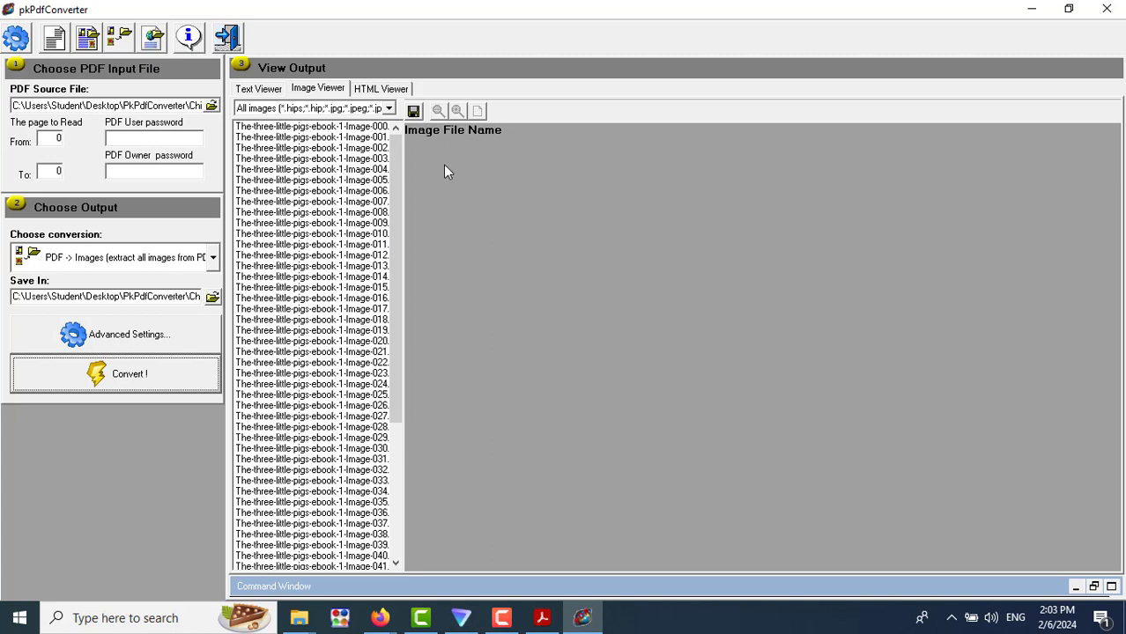
pyautogui.scroll(-1, 396, 144)
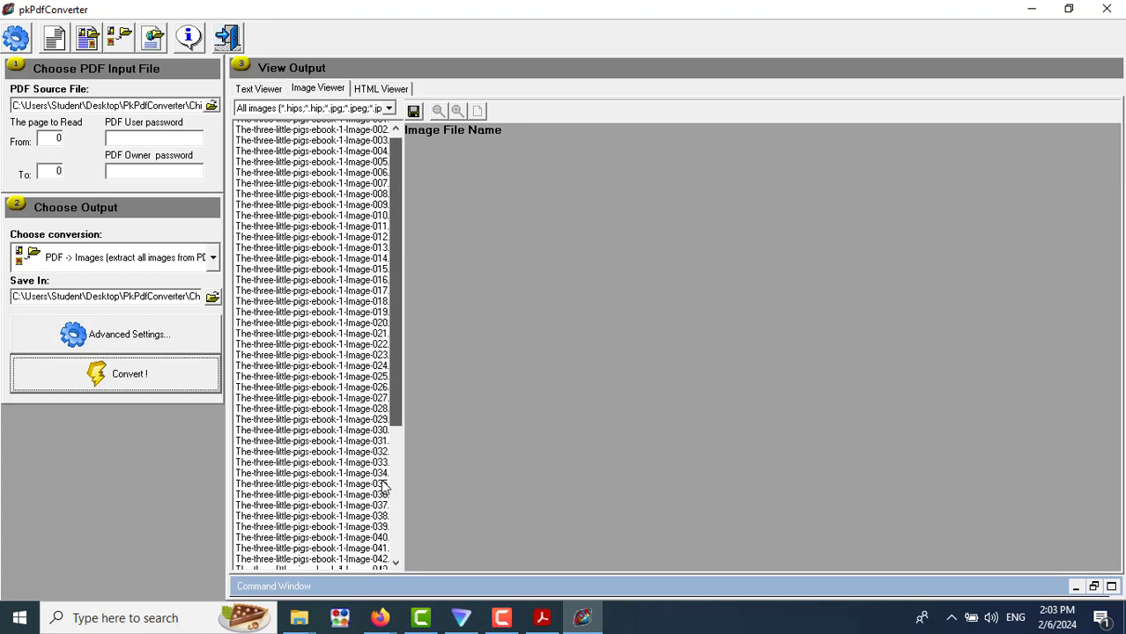
# Step: Check the full list of extracted images and preview the first ones in order, from Image-000 to Image-009
pyautogui.scroll(-6, 385, 487)
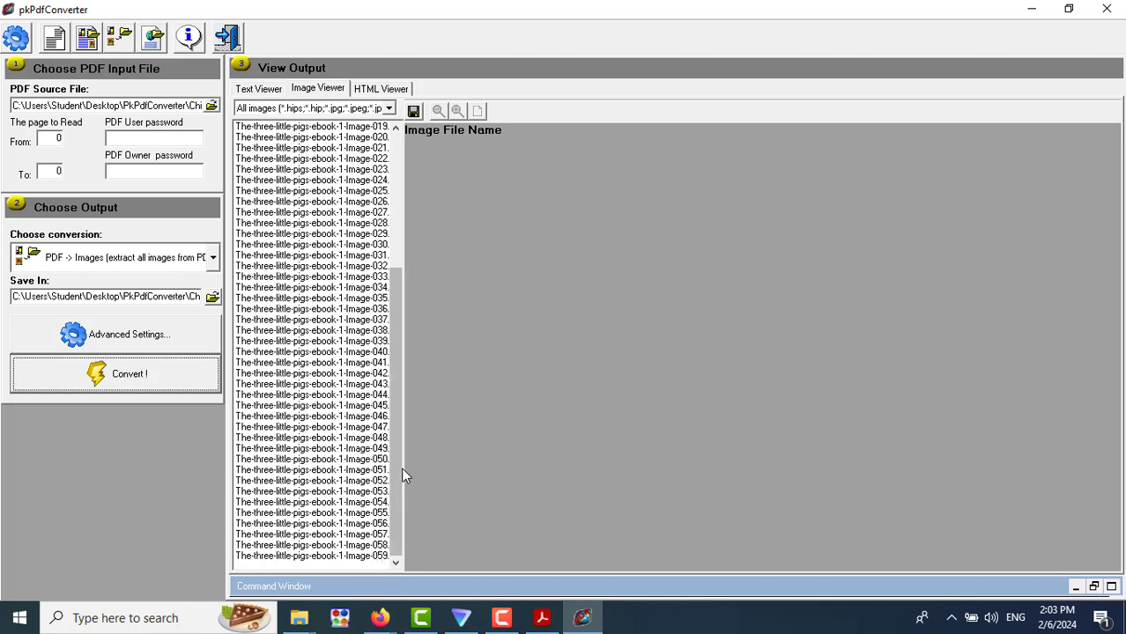
pyautogui.moveTo(396, 427); pyautogui.dragTo(409, 158)
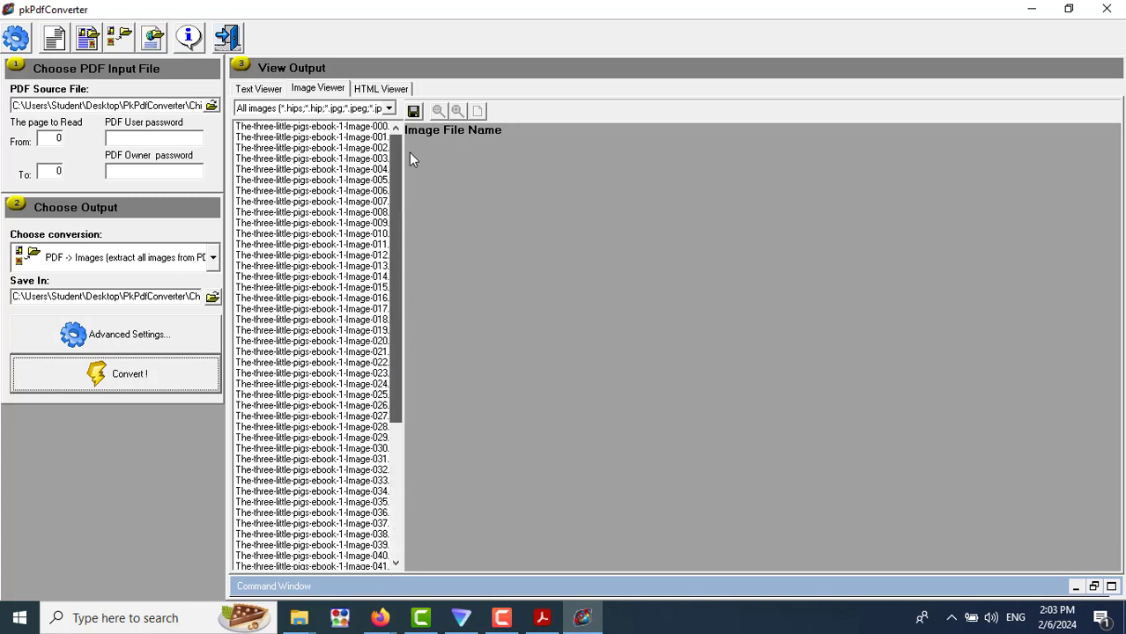
pyautogui.click(373, 126)
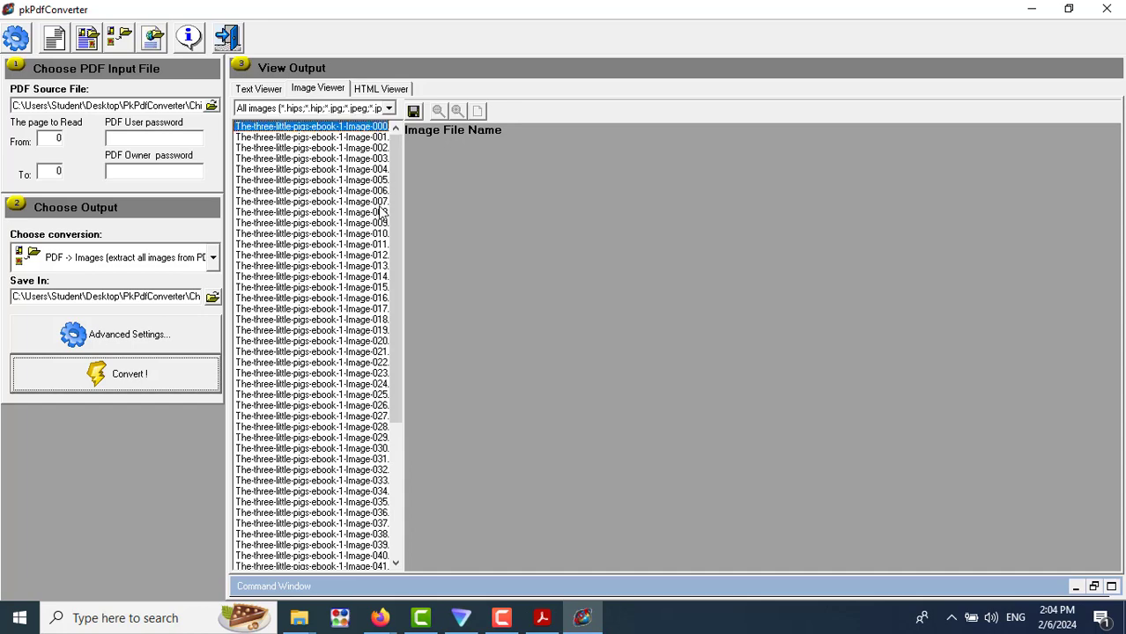
pyautogui.doubleClick(343, 130)
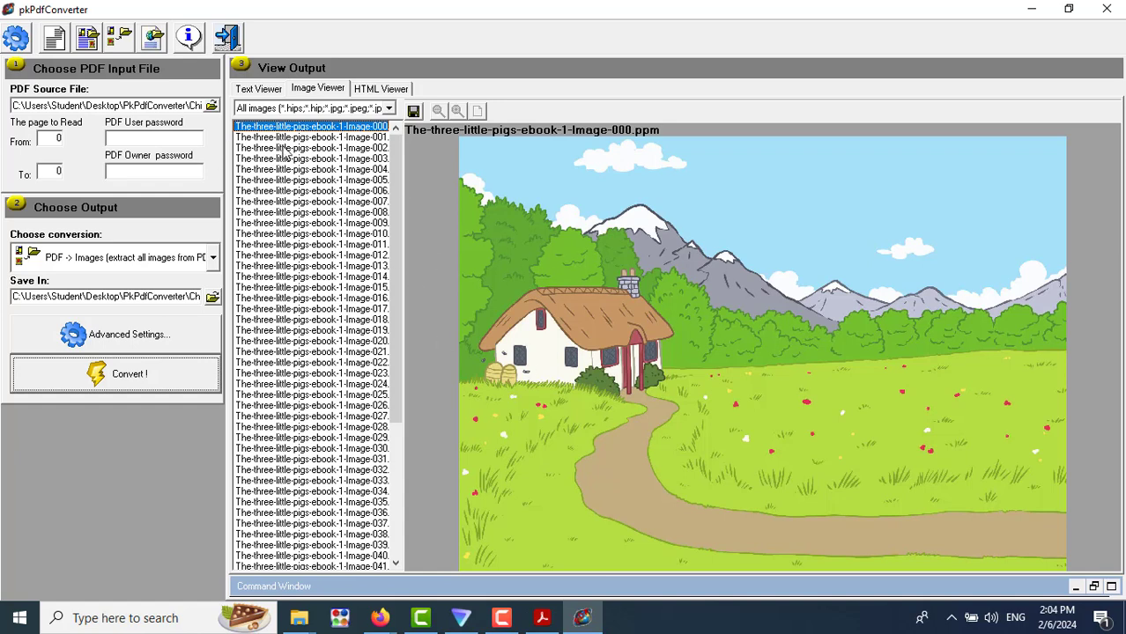
pyautogui.doubleClick(287, 138)
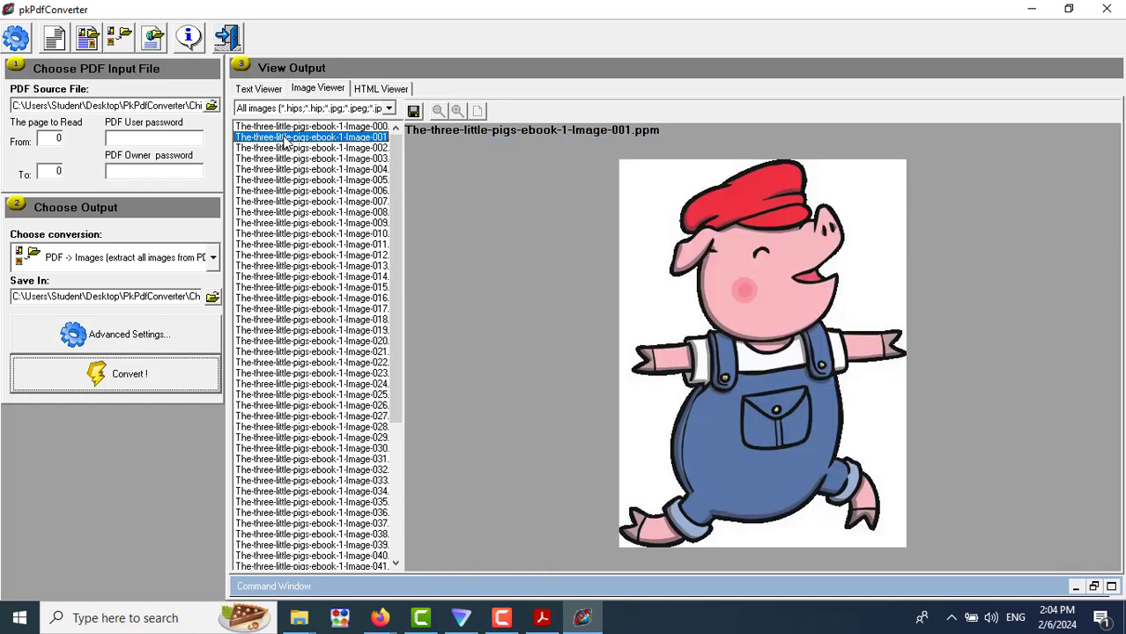
pyautogui.doubleClick(294, 149)
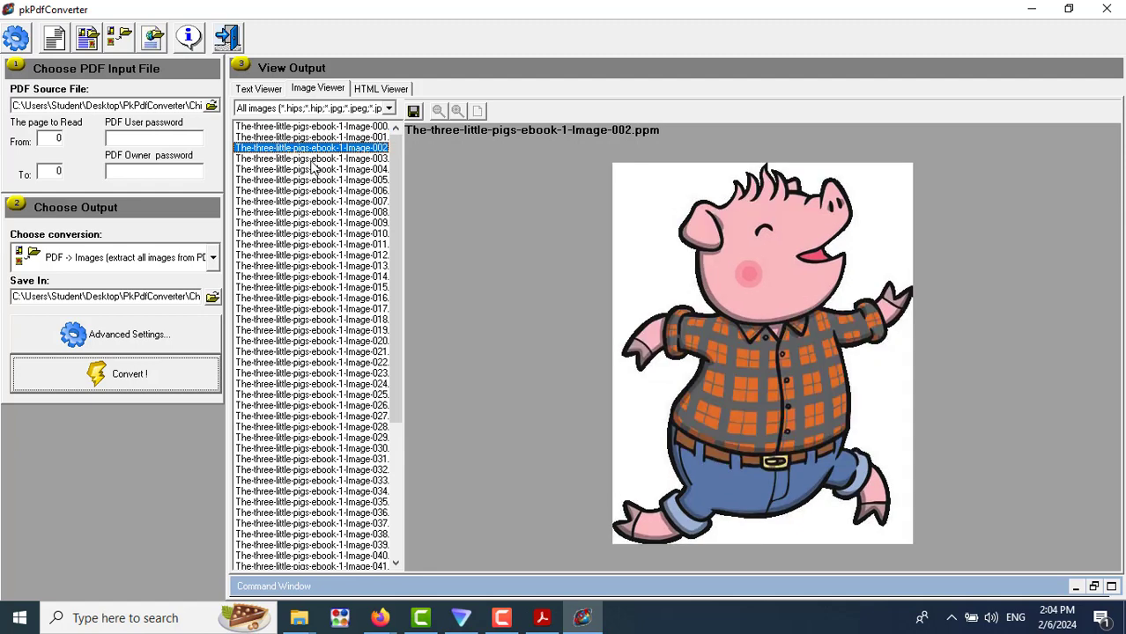
pyautogui.doubleClick(312, 161)
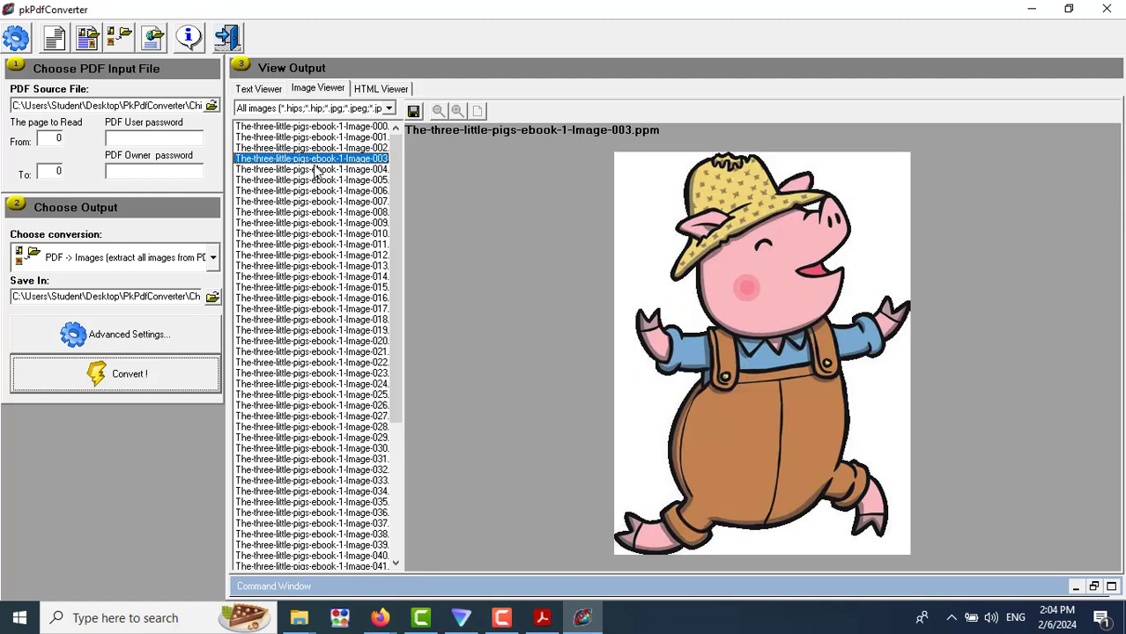
pyautogui.doubleClick(317, 171)
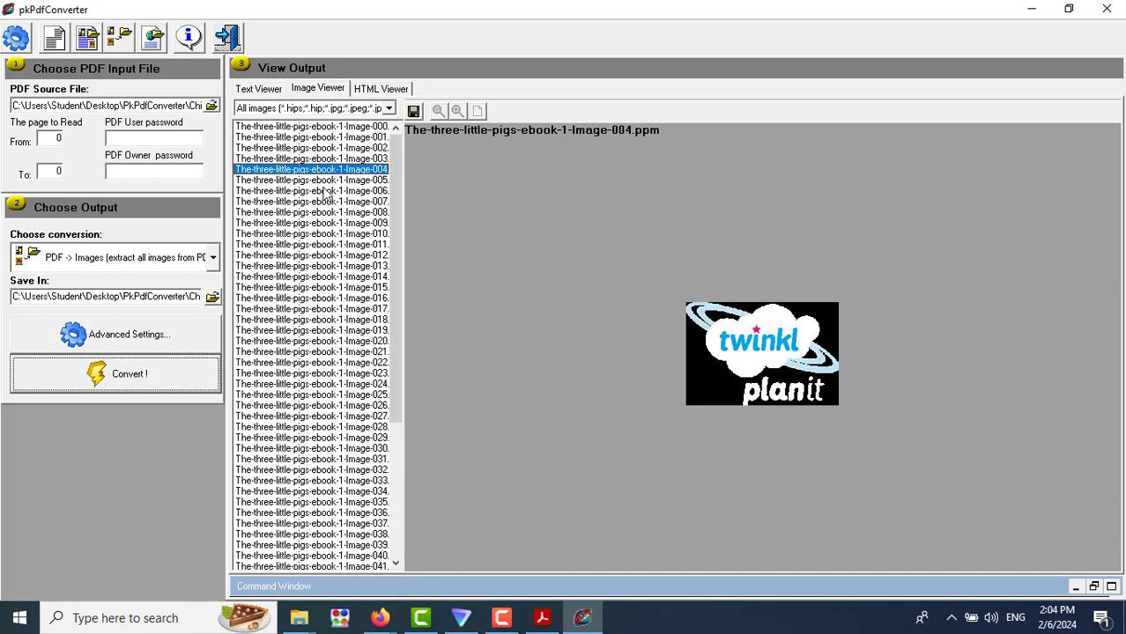
pyautogui.doubleClick(326, 180)
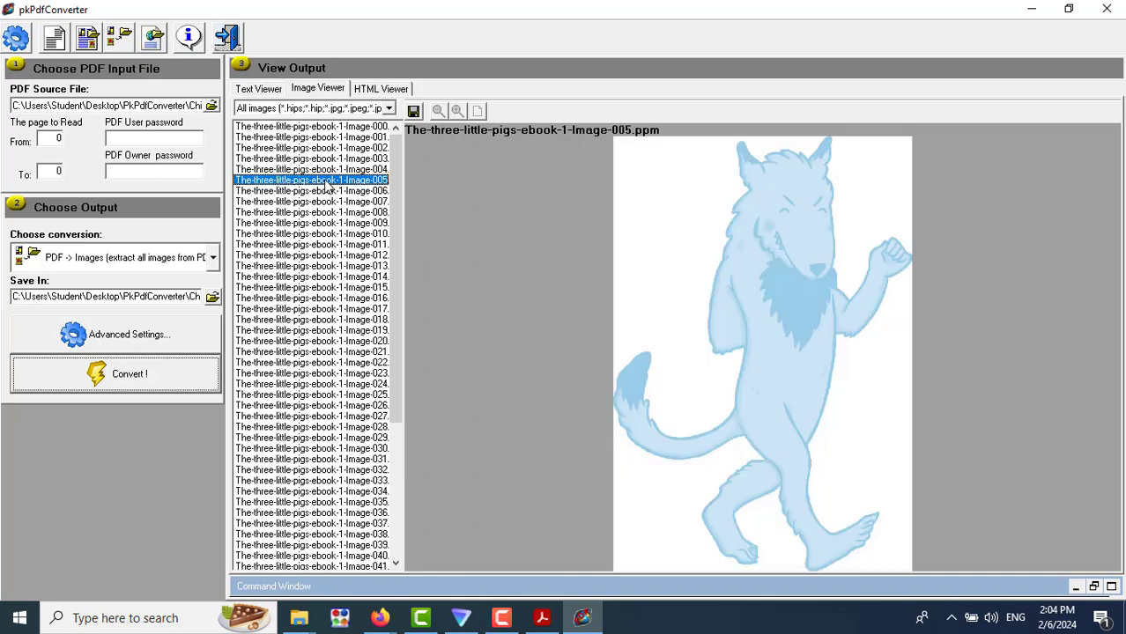
pyautogui.doubleClick(328, 191)
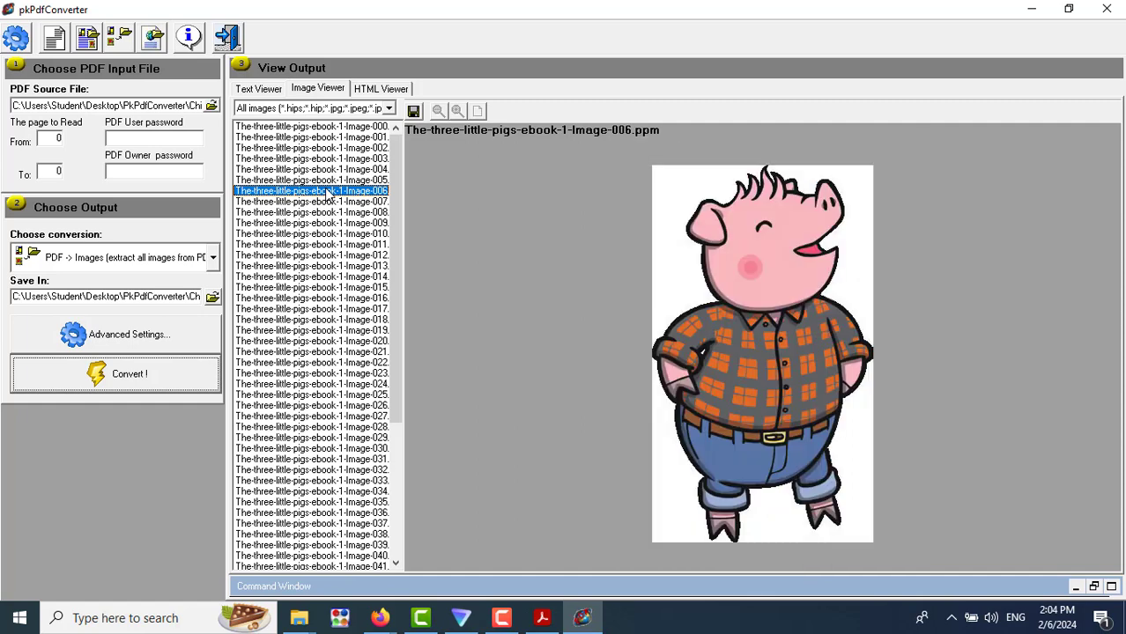
pyautogui.doubleClick(330, 201)
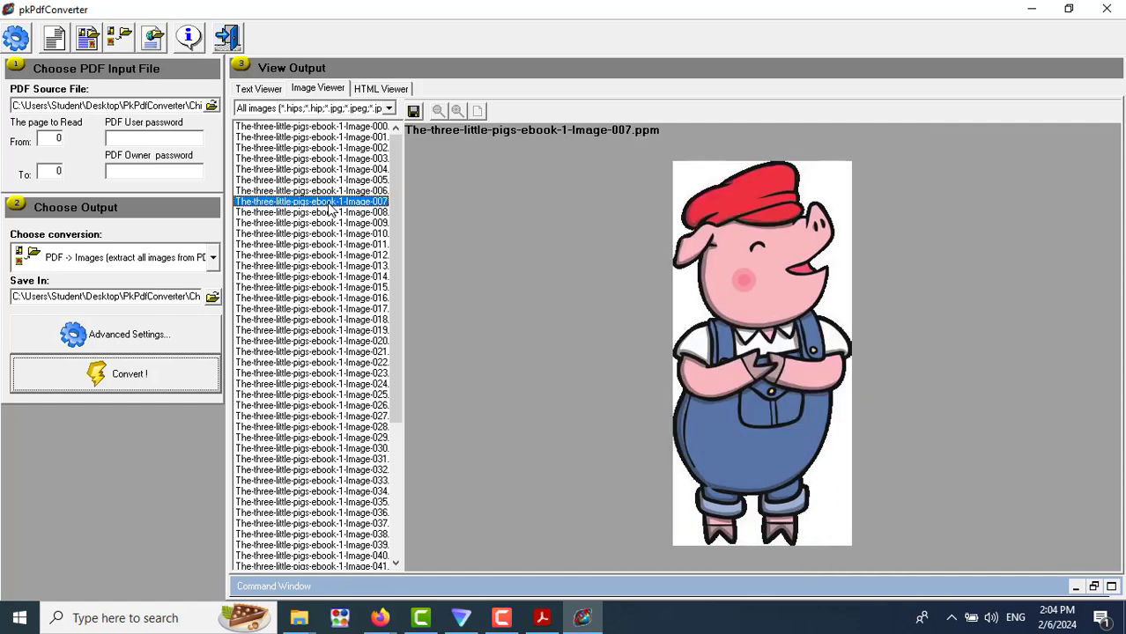
pyautogui.doubleClick(336, 213)
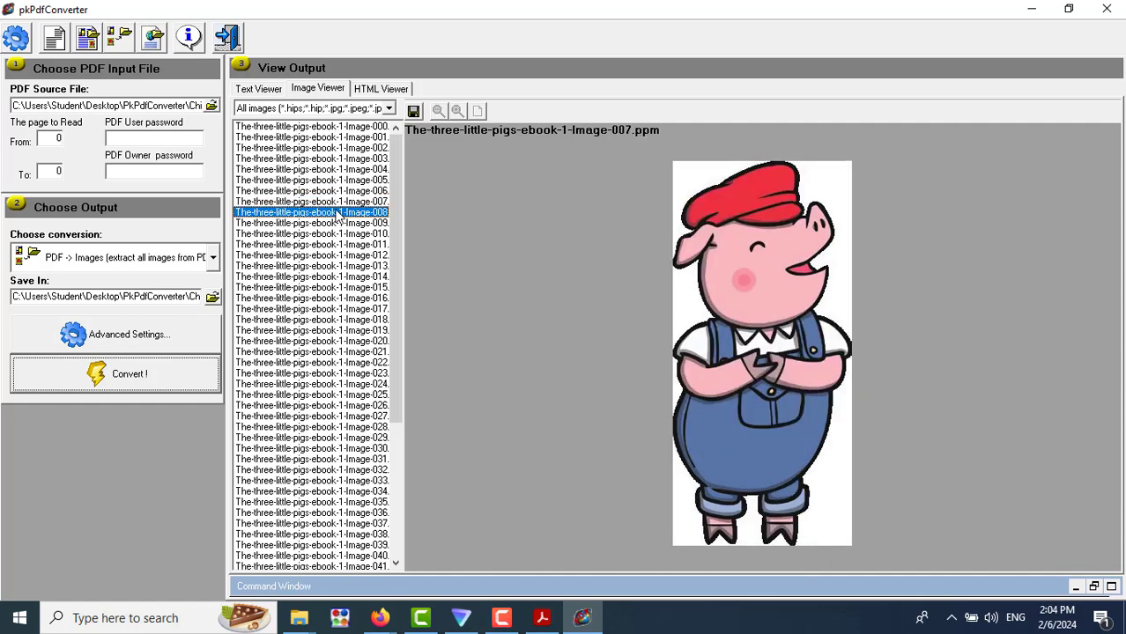
pyautogui.doubleClick(345, 224)
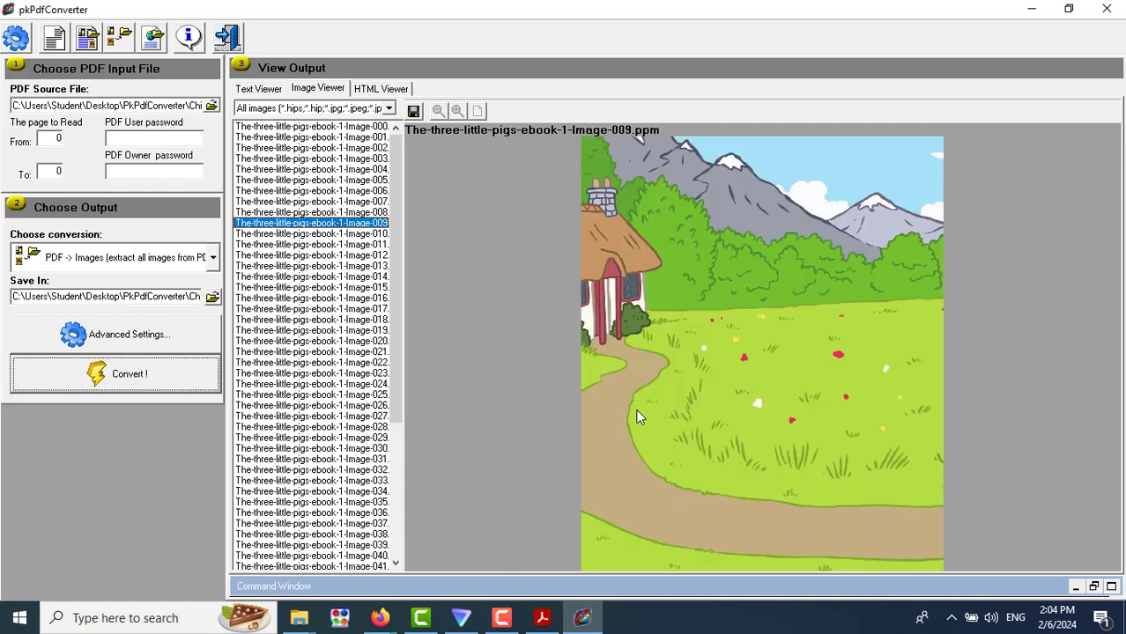
# Step: Preview further extracted images from Image-010 onward, including Image-020, Image-026 and Image-039
pyautogui.doubleClick(287, 235)
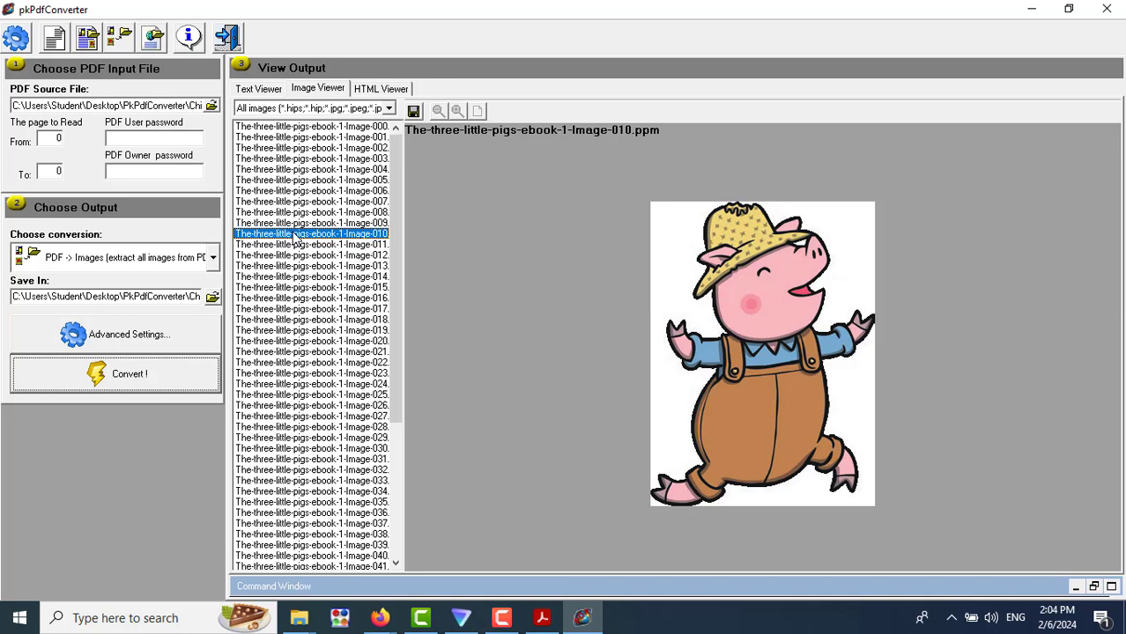
pyautogui.doubleClick(352, 248)
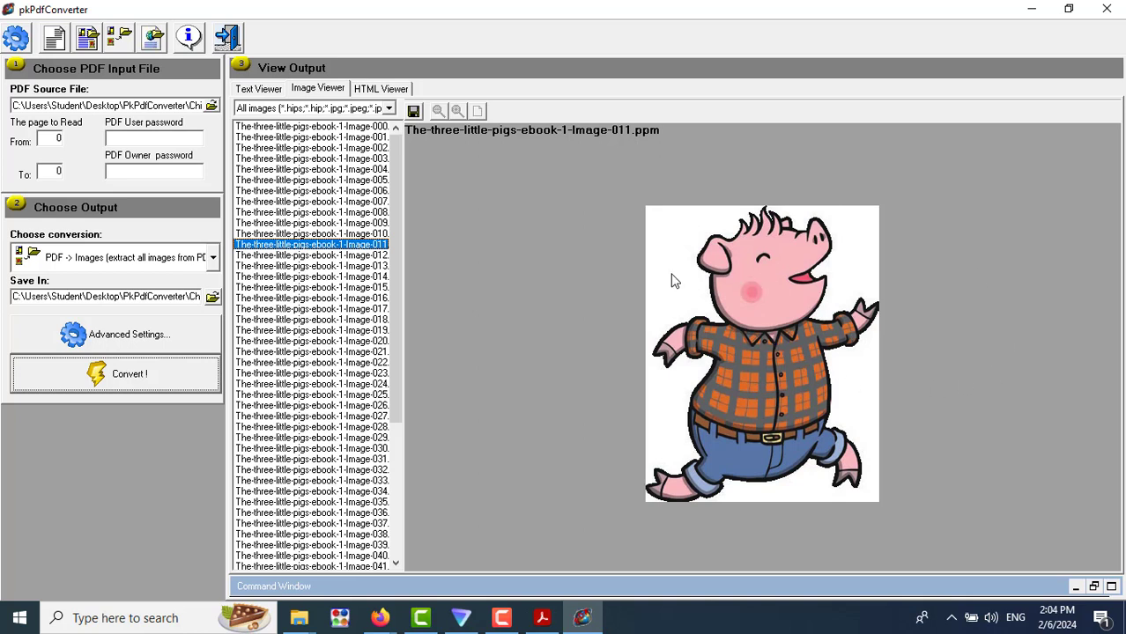
pyautogui.click(345, 257)
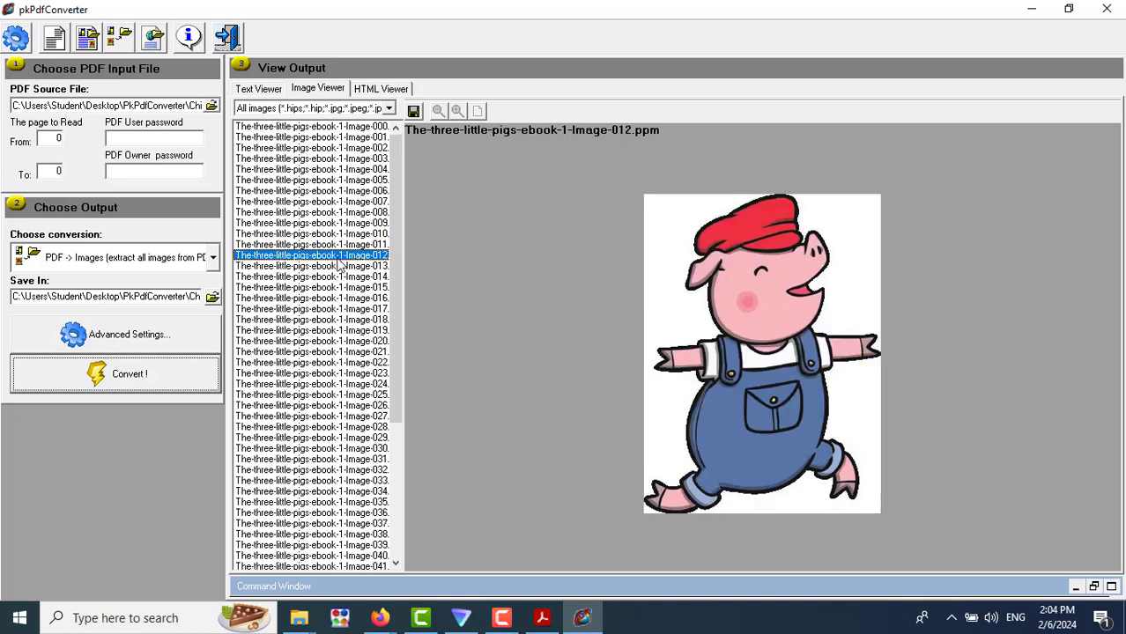
pyautogui.click(331, 269)
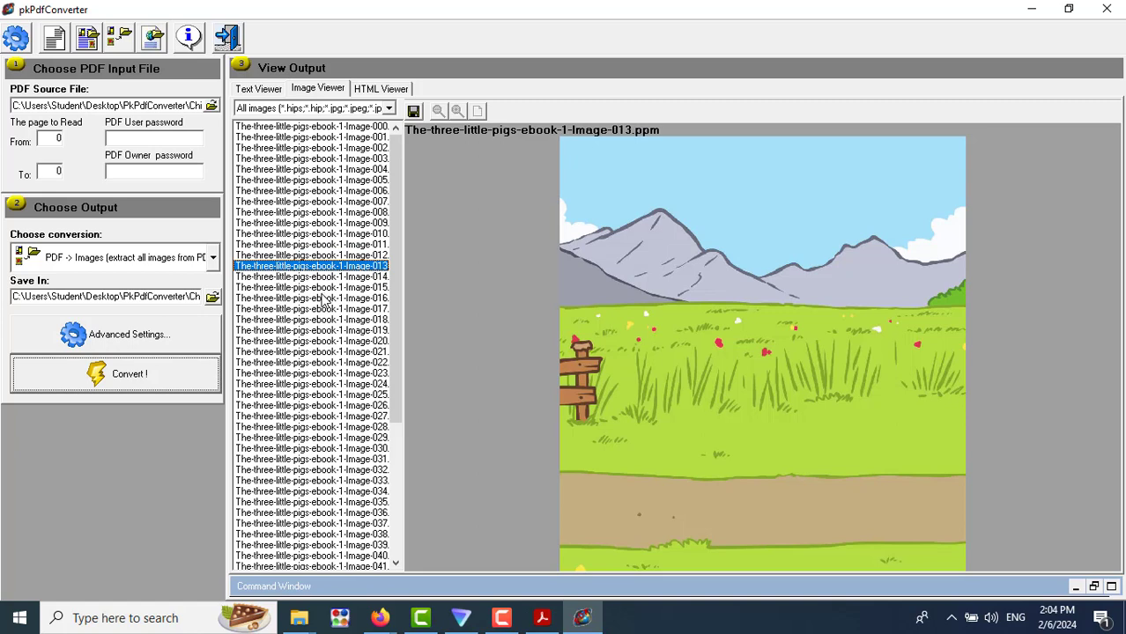
pyautogui.click(321, 278)
pyautogui.click(327, 288)
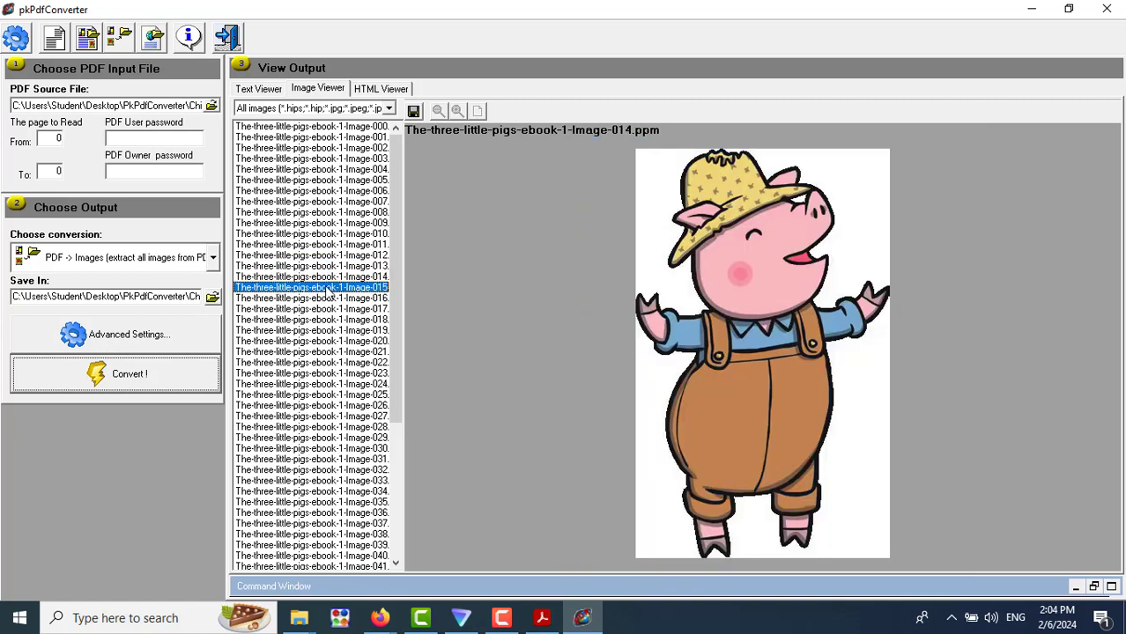
pyautogui.click(329, 298)
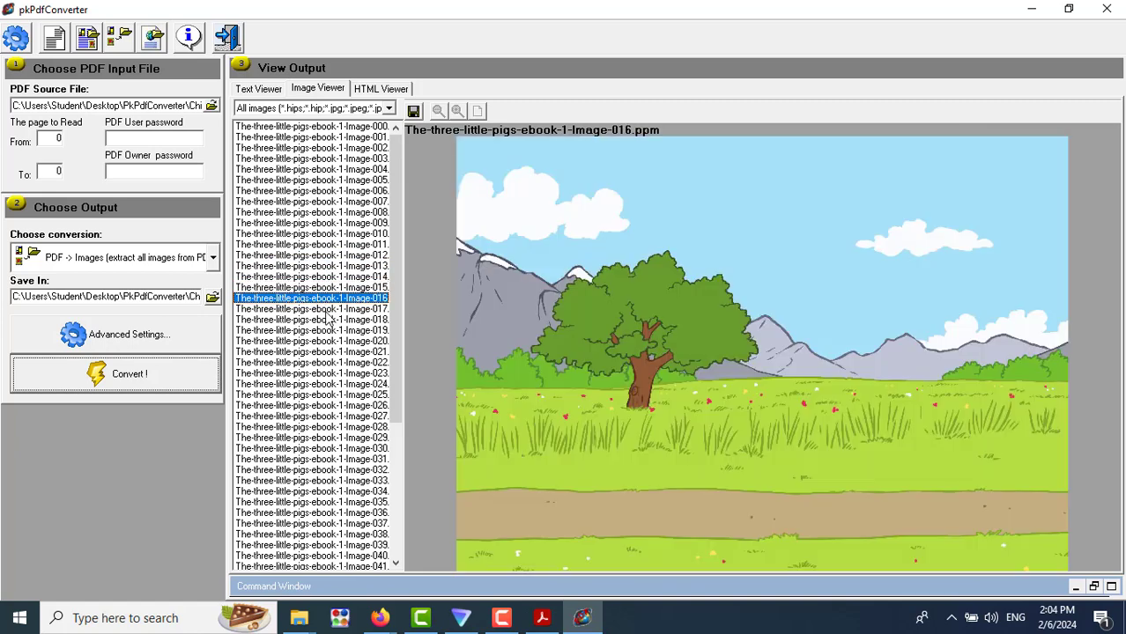
pyautogui.click(332, 310)
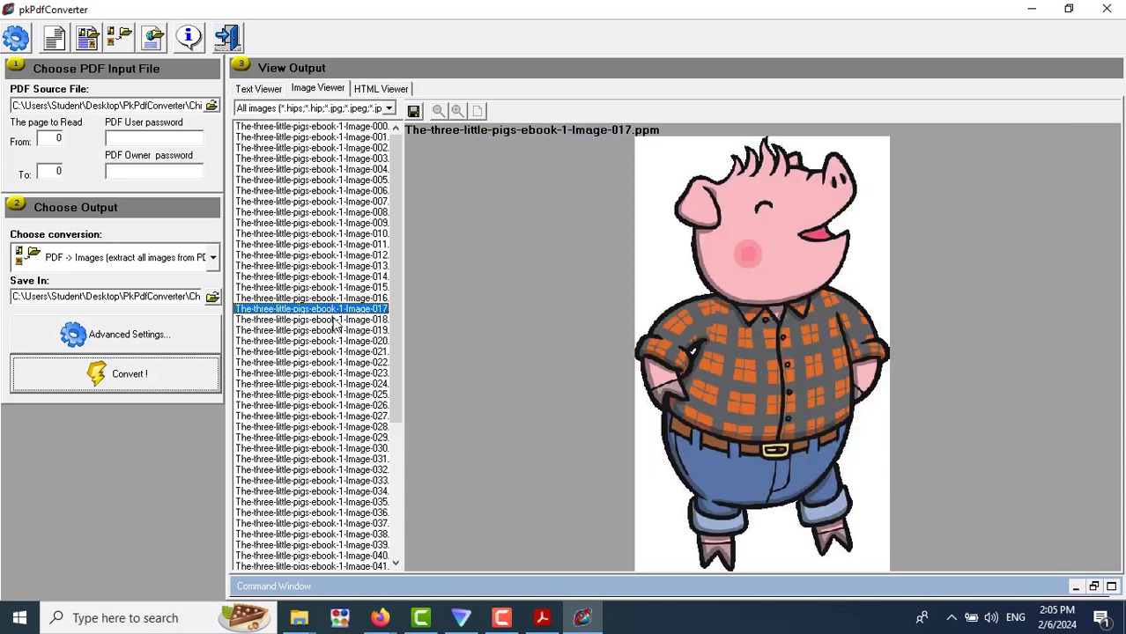
pyautogui.click(335, 319)
pyautogui.click(336, 342)
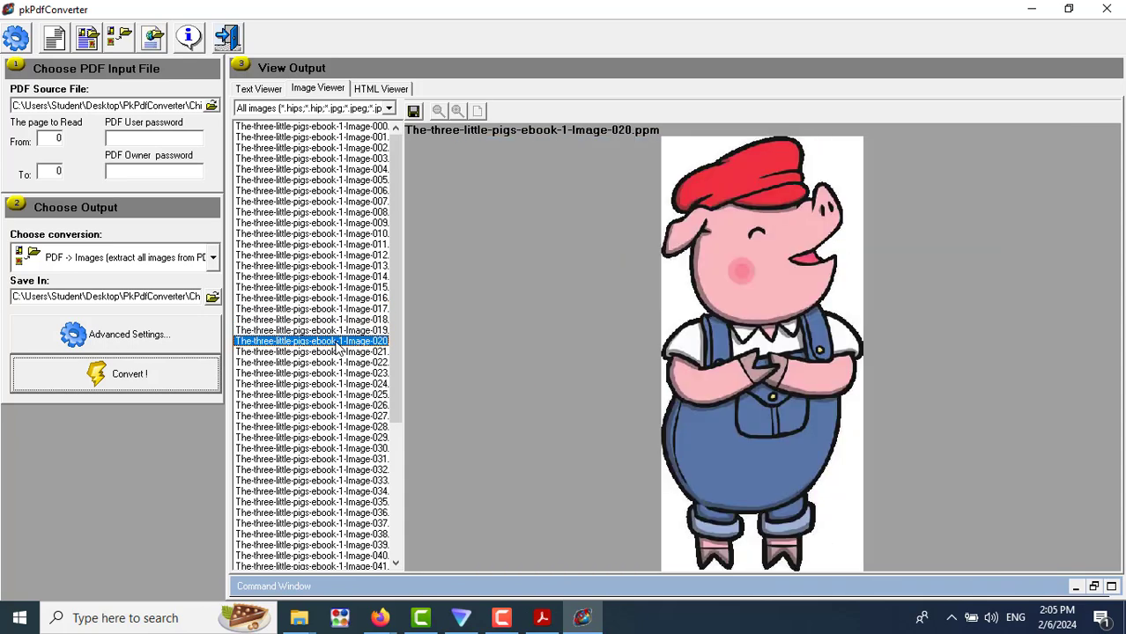
pyautogui.click(338, 362)
pyautogui.click(344, 405)
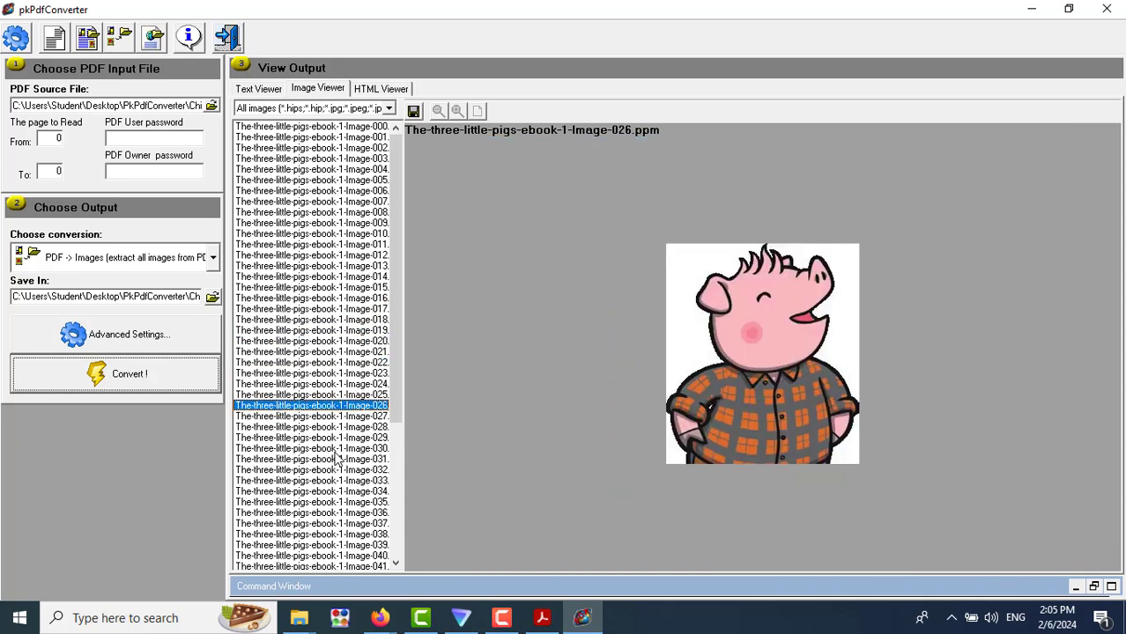
pyautogui.click(333, 449)
pyautogui.click(334, 545)
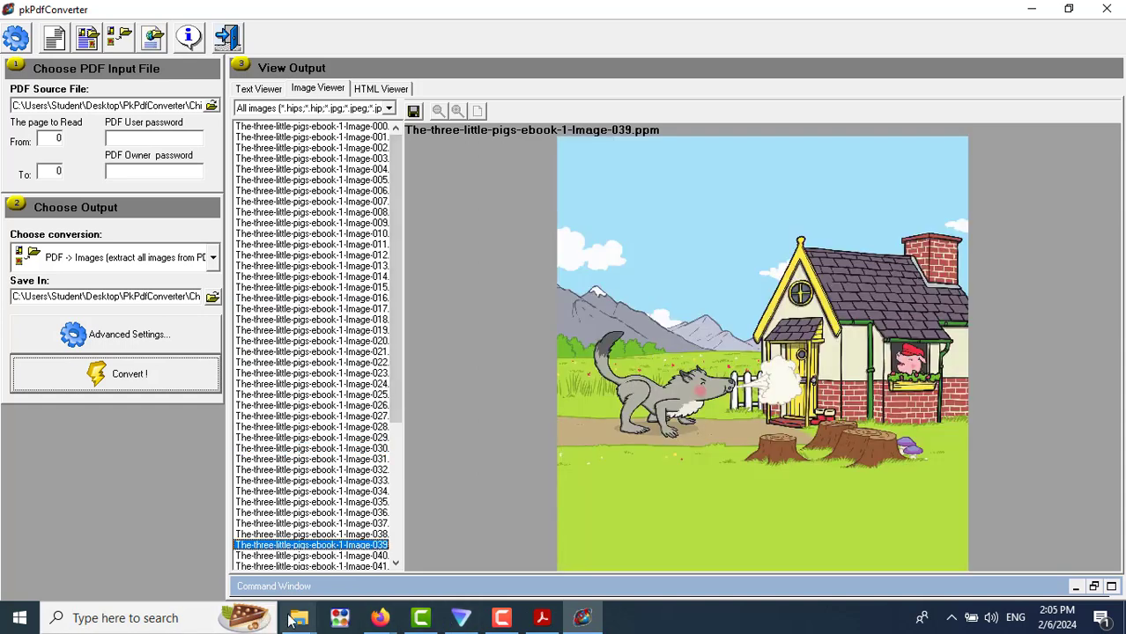
# Step: Switch to File Explorer and open the The-three-little-pigs-ebook-1 output folder inside Children Story
pyautogui.moveTo(298, 618)
pyautogui.click(233, 557)
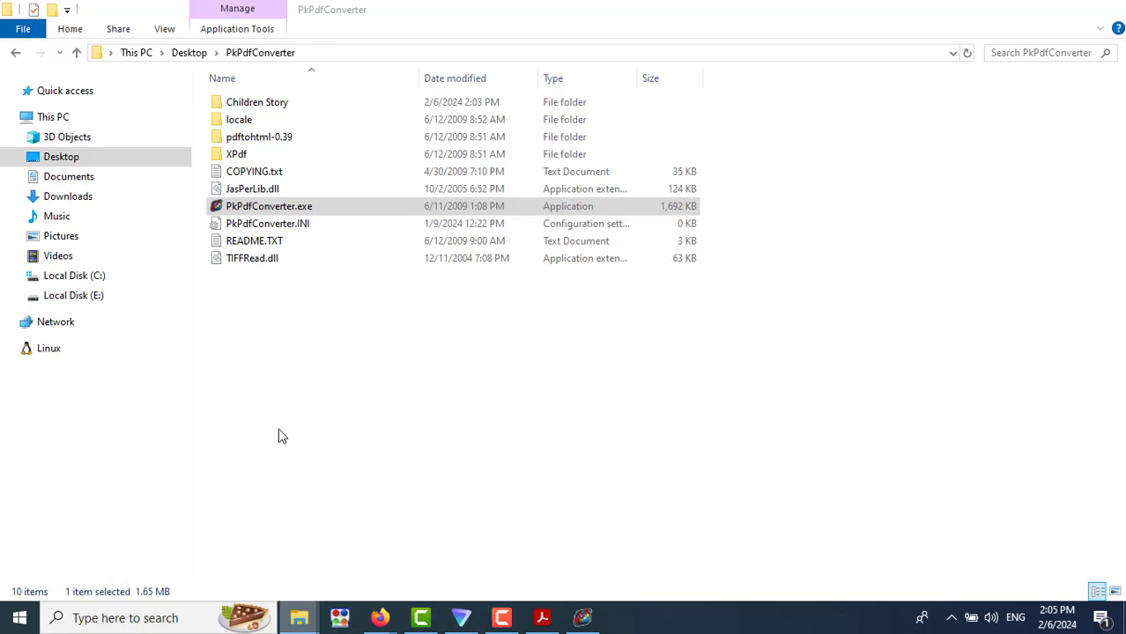
pyautogui.doubleClick(262, 103)
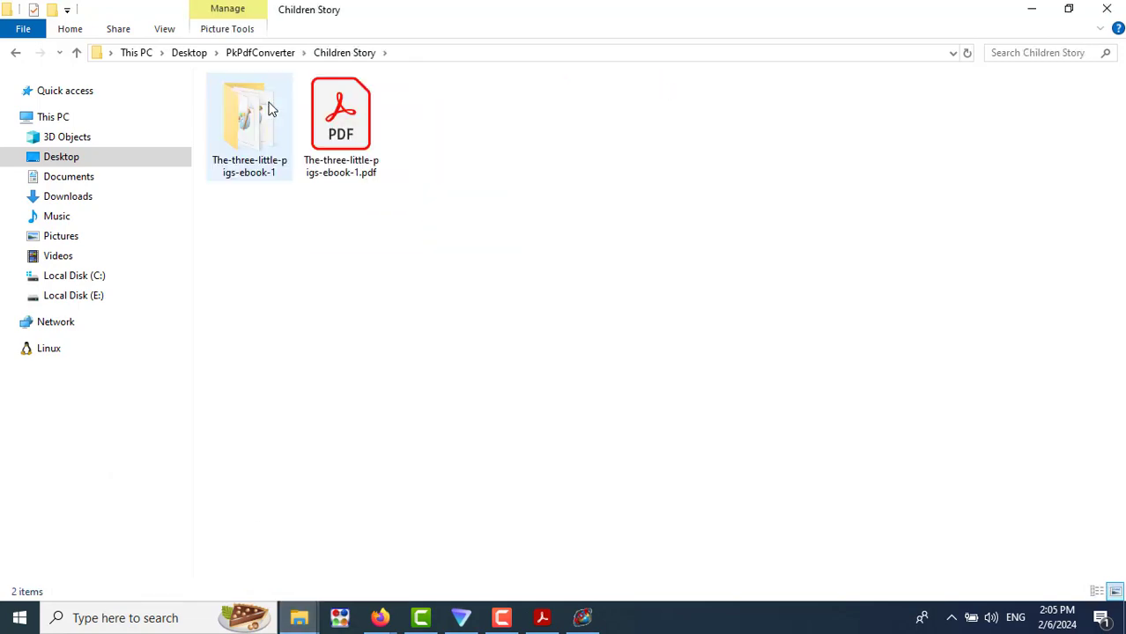
pyautogui.click(250, 130)
pyautogui.doubleClick(250, 129)
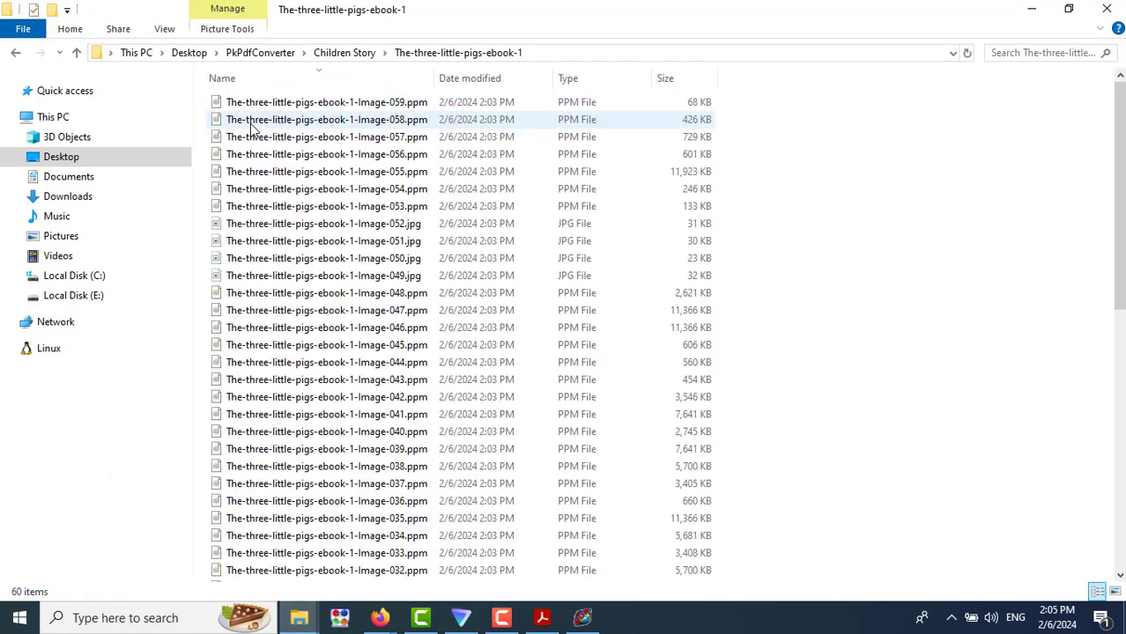
# Step: View the extracted files Image-051.jpg and Image-050.jpg in Paint, closing each one after viewing
pyautogui.click(351, 103)
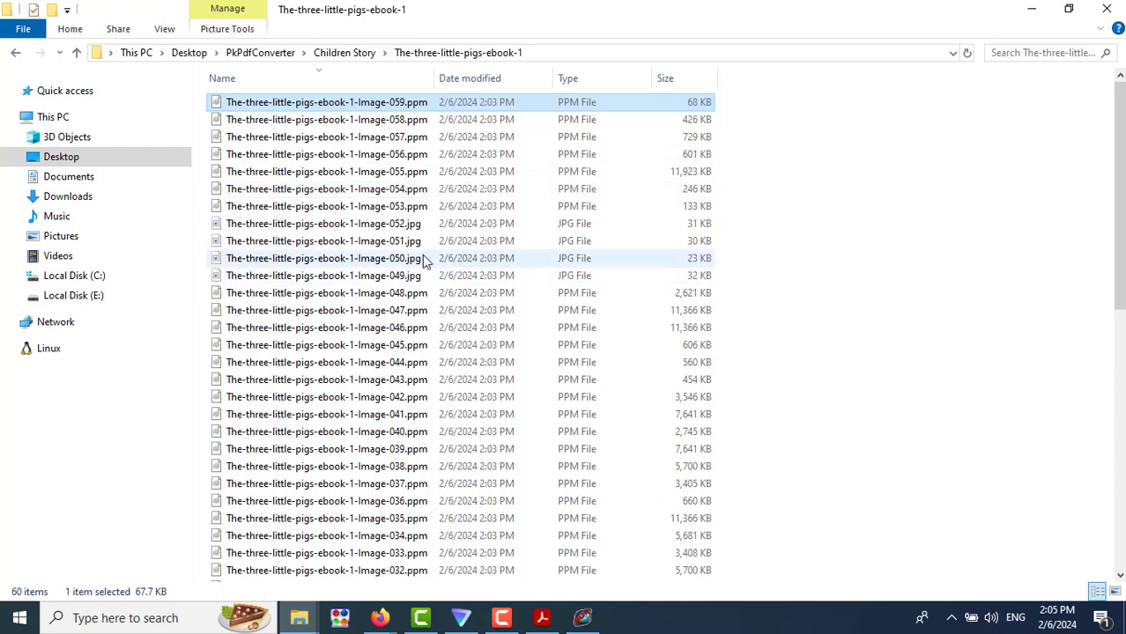
pyautogui.click(393, 247)
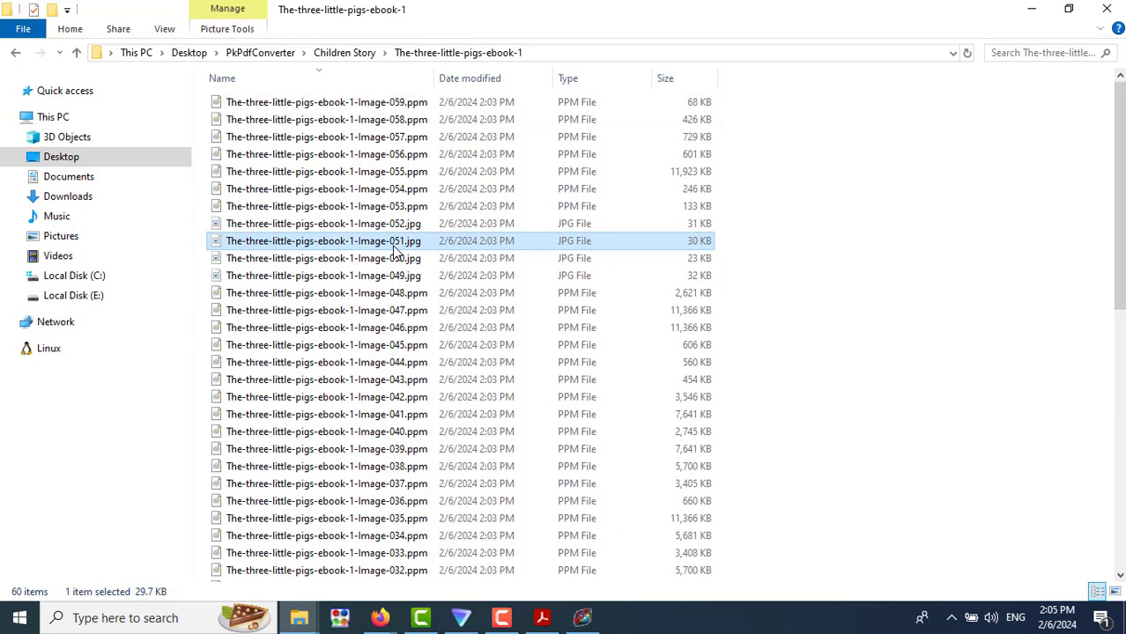
pyautogui.doubleClick(322, 245)
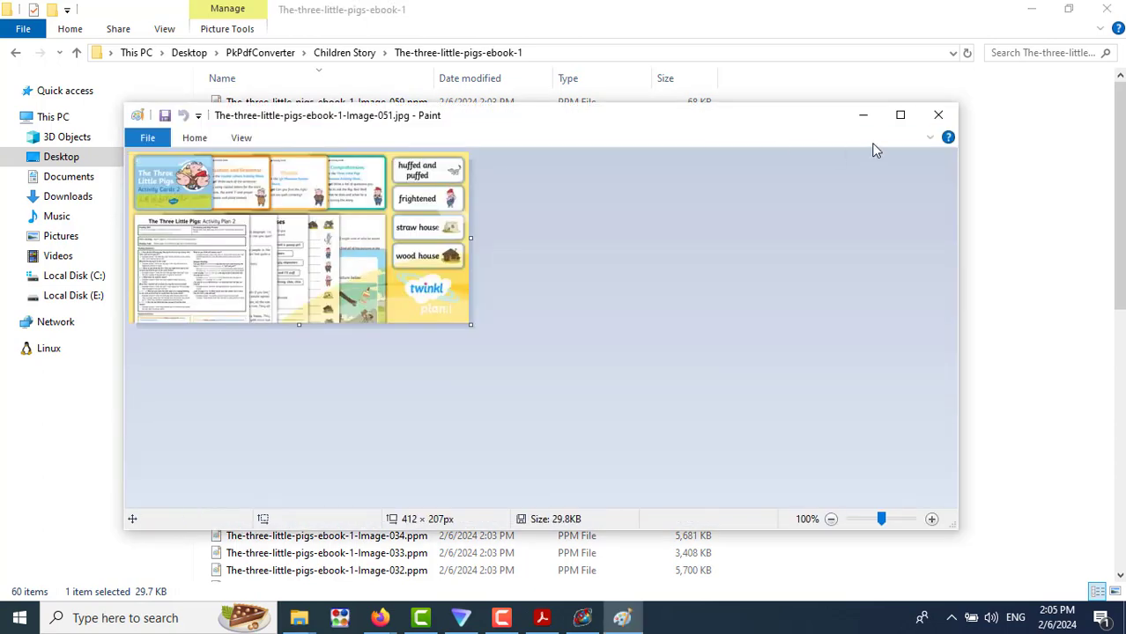
pyautogui.click(938, 114)
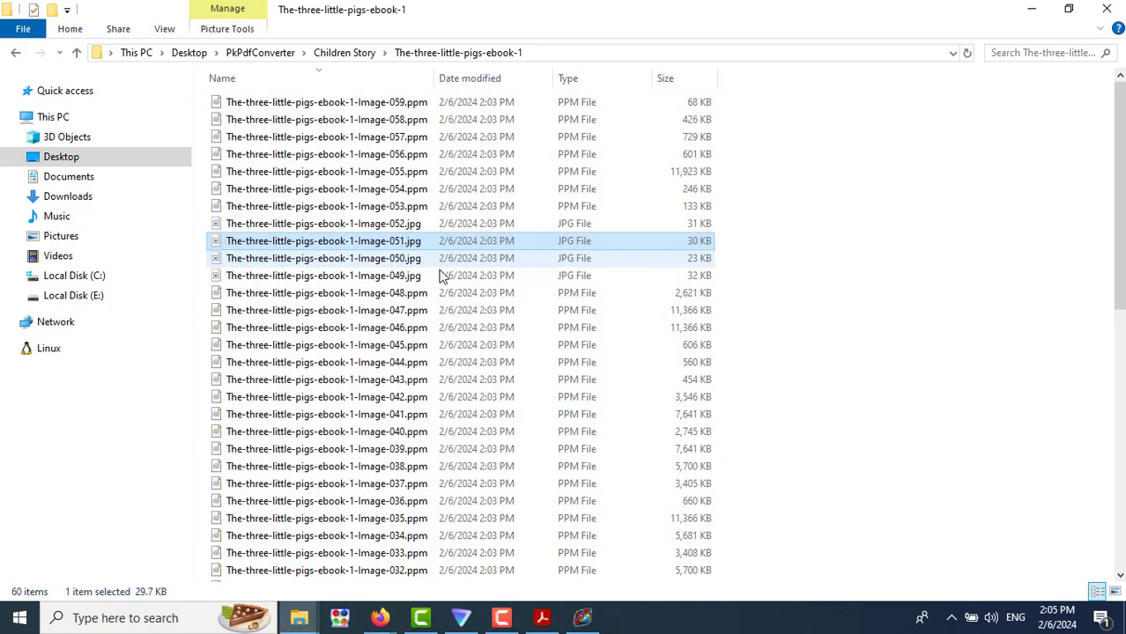
pyautogui.doubleClick(331, 259)
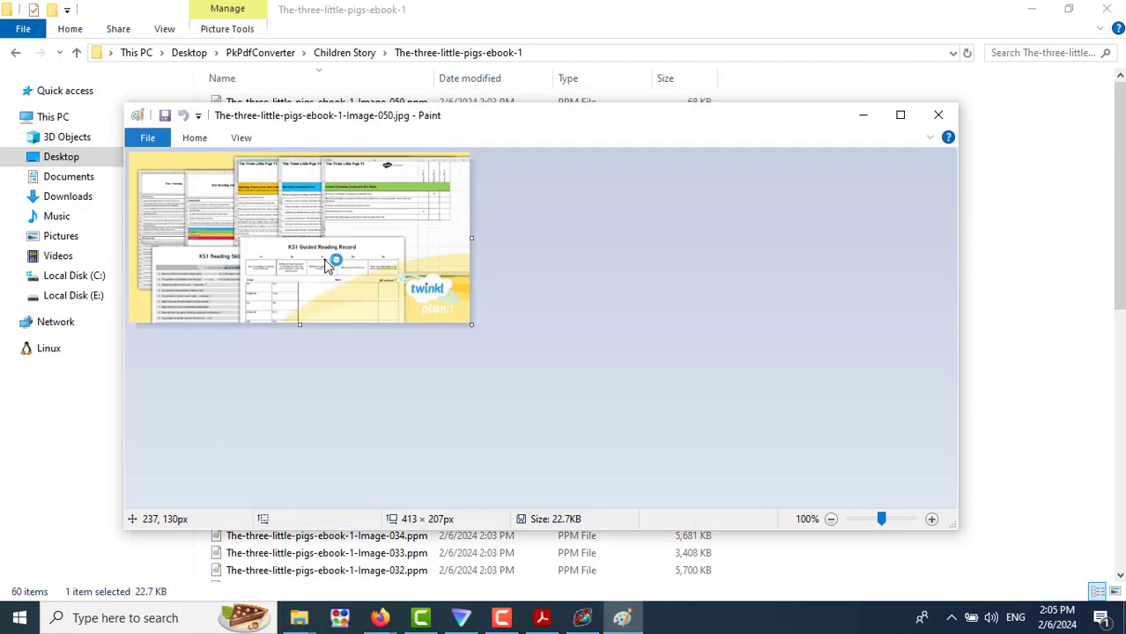
pyautogui.click(938, 114)
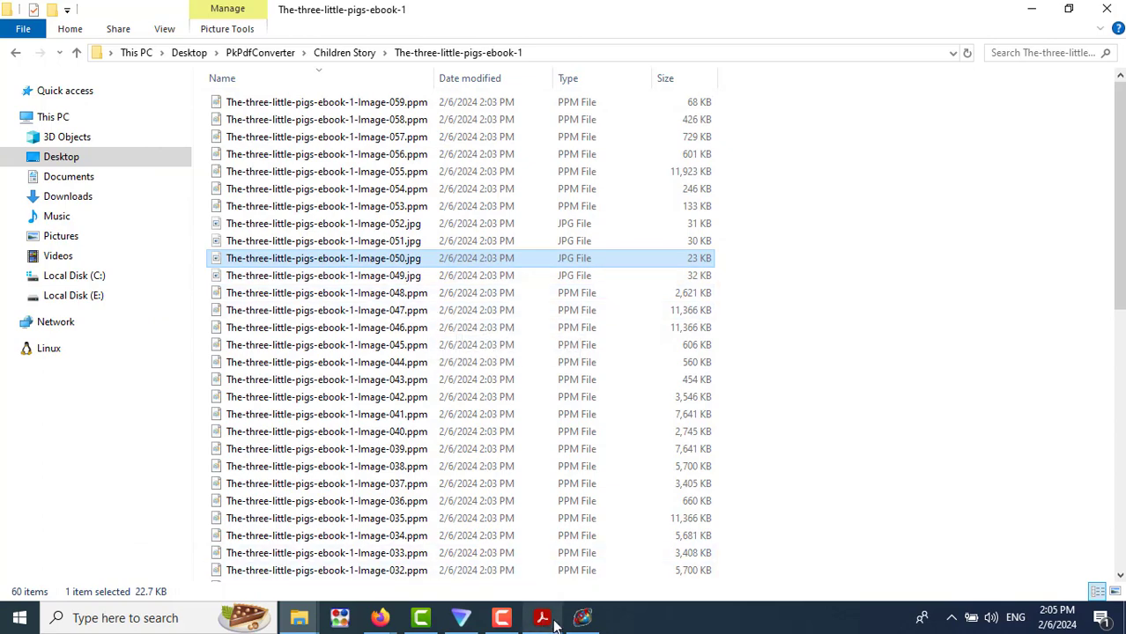
# Step: Return to pkPdfConverter and preview the extracted picture Image-017.ppm
pyautogui.click(583, 618)
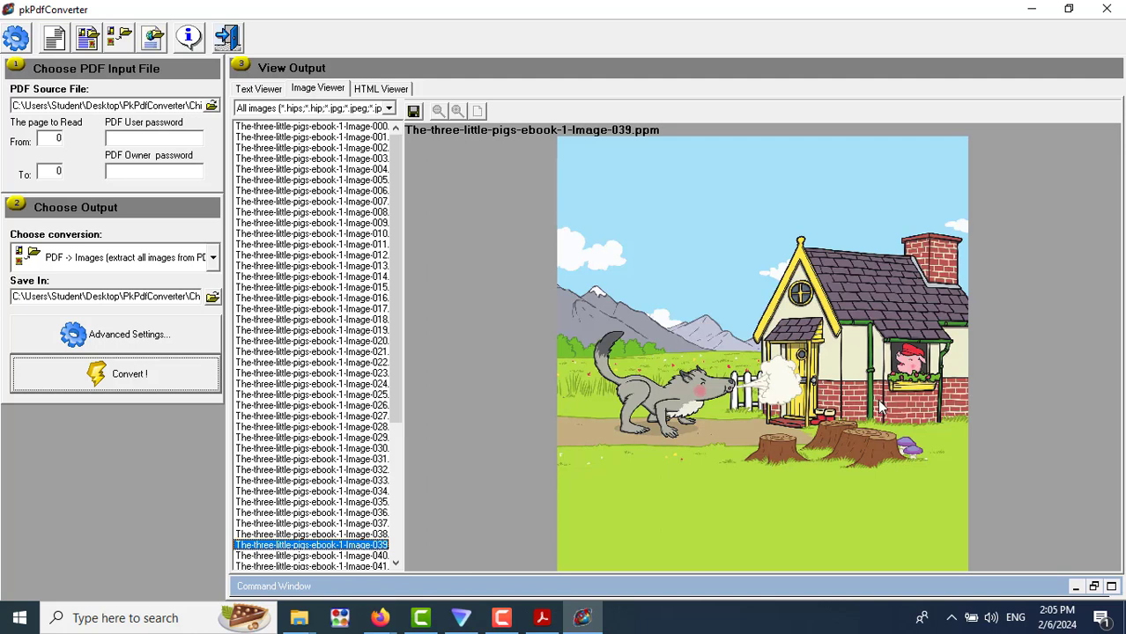
pyautogui.click(361, 298)
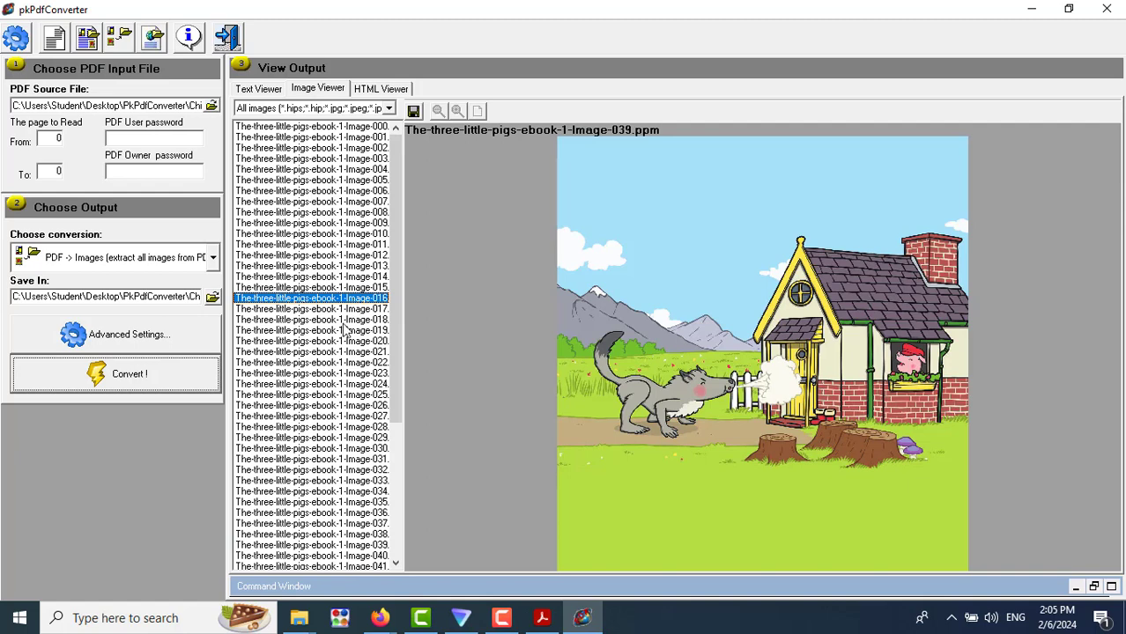
pyautogui.click(335, 309)
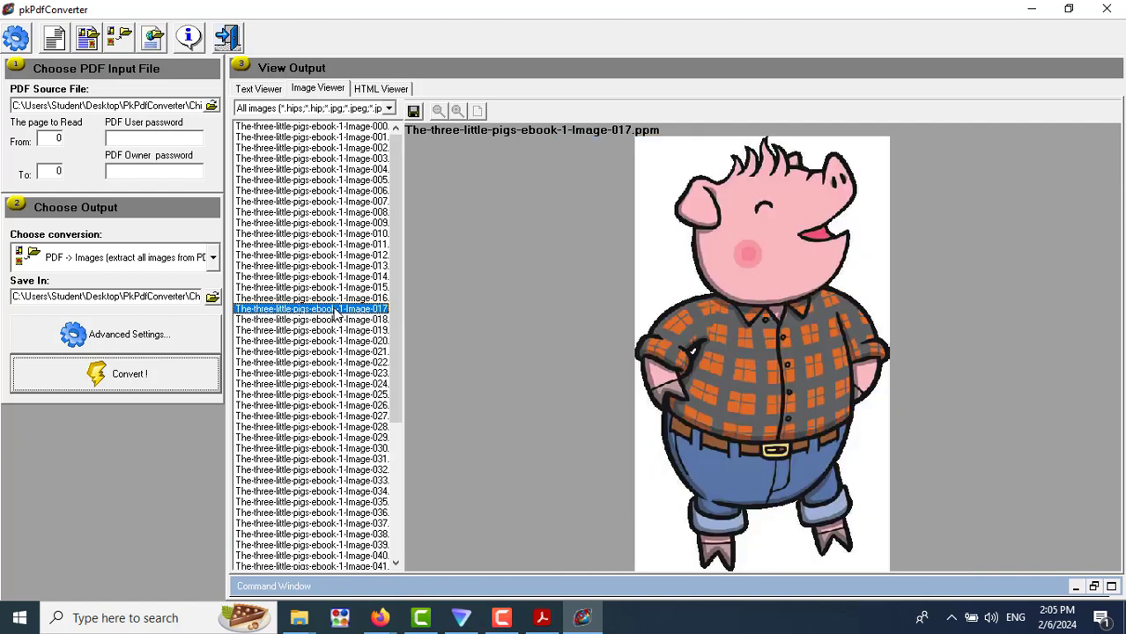
# Step: Convert the ebook PDF with the PDF -> Text conversion, review the extracted story text to its end and close pkPdfConverter
pyautogui.click(213, 258)
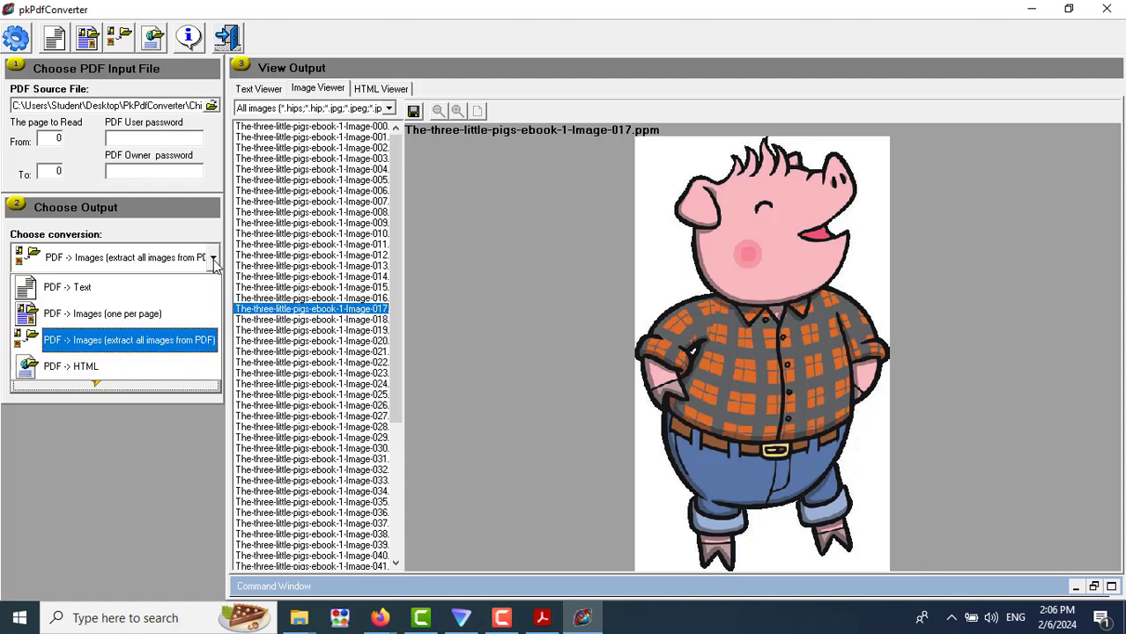
pyautogui.click(62, 296)
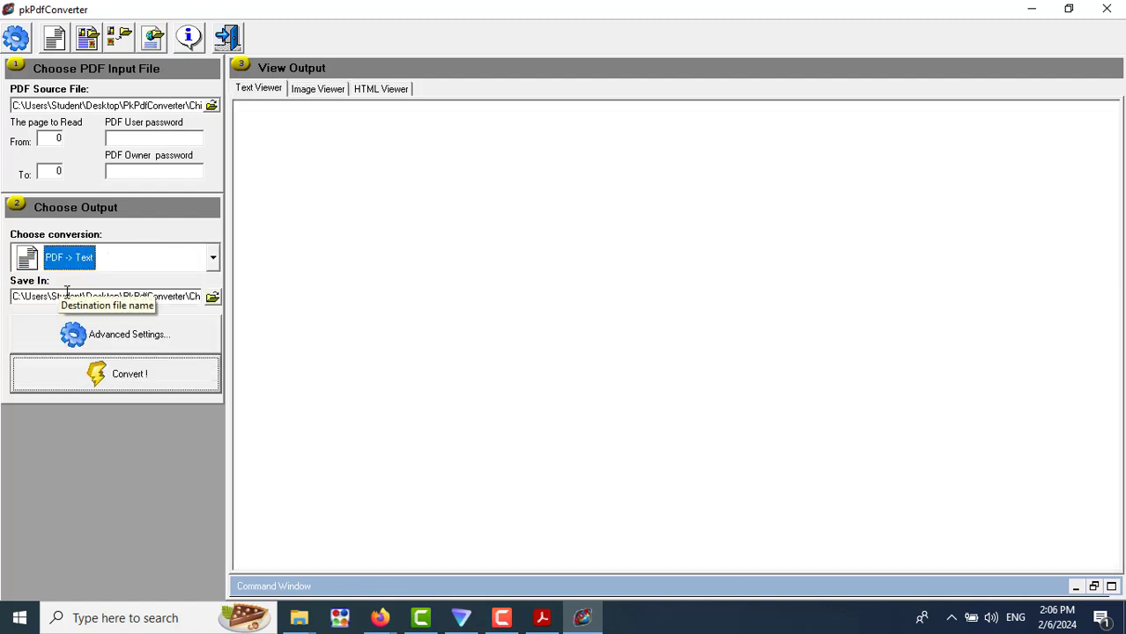
pyautogui.click(170, 379)
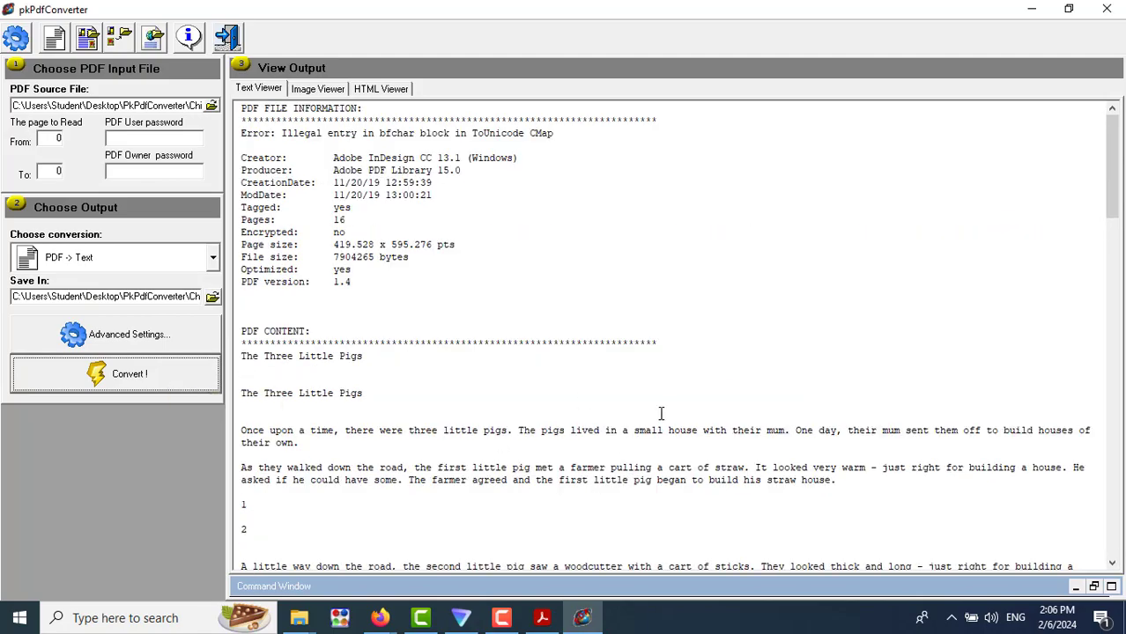
pyautogui.scroll(-20, 661, 413)
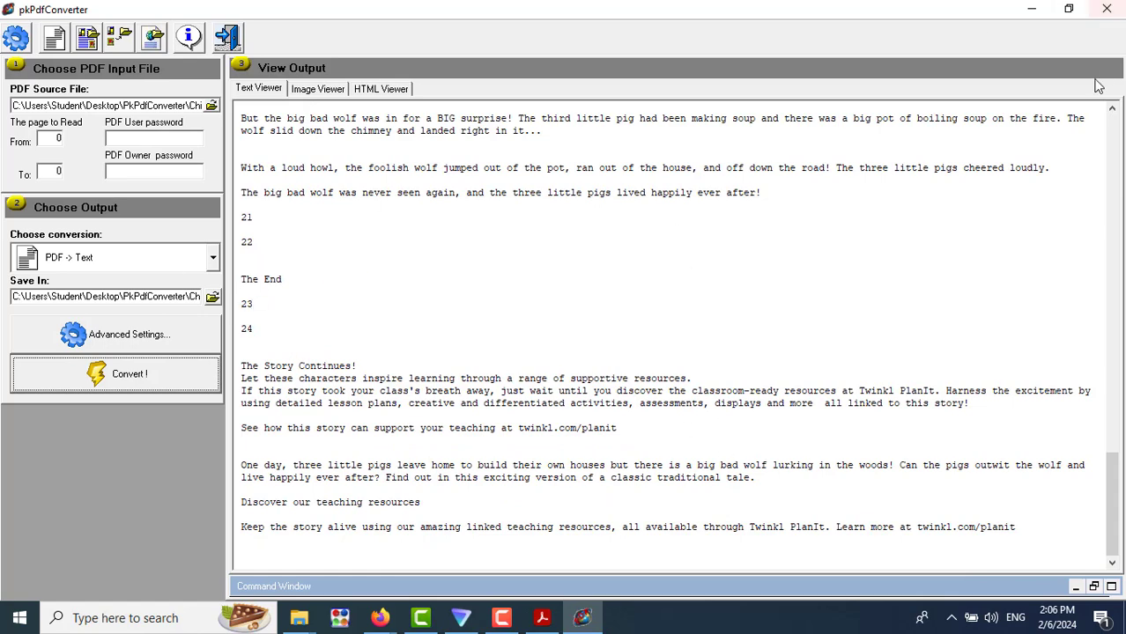
pyautogui.click(1108, 9)
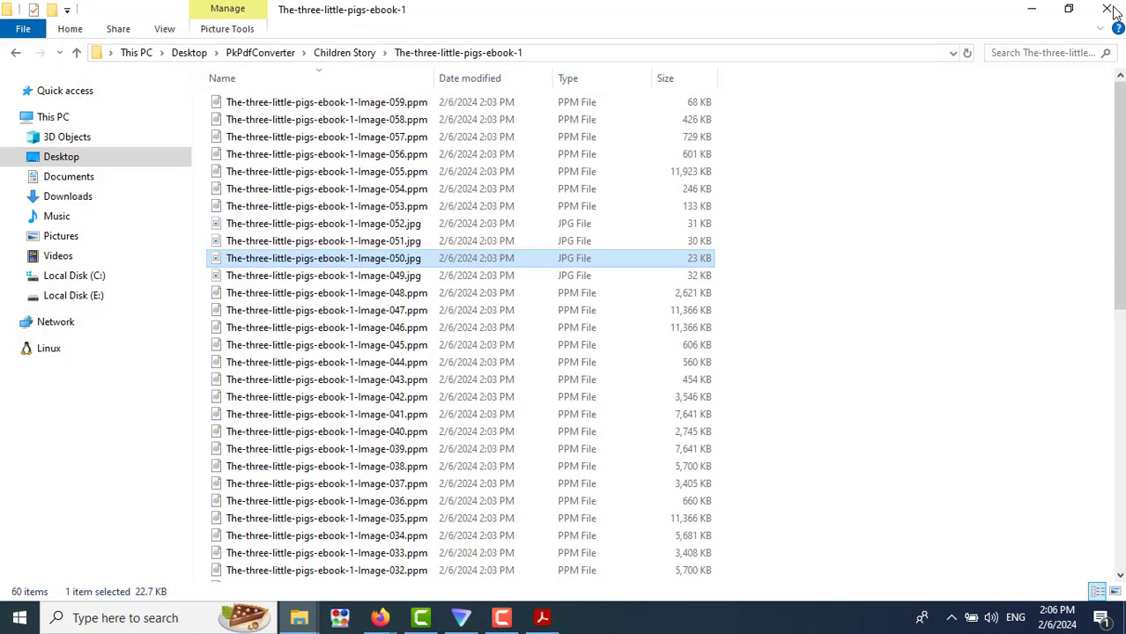
# Step: Open The-three-little-pigs-ebook-1.txt from the Children Story folder in Notepad, look through it to the end and close it
pyautogui.click(344, 53)
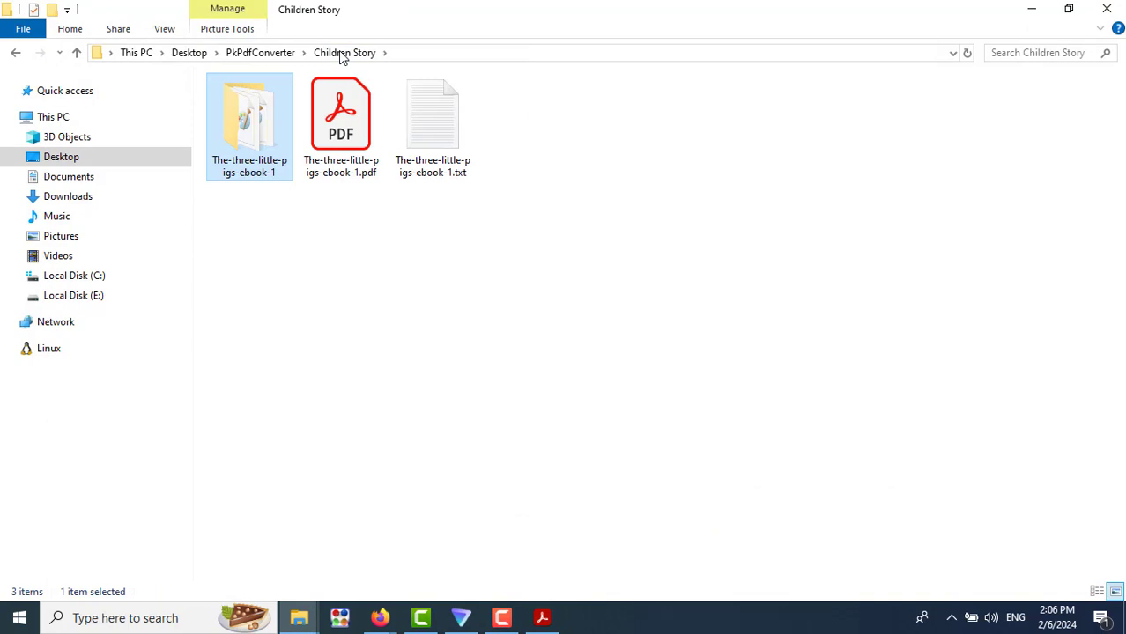
pyautogui.click(426, 135)
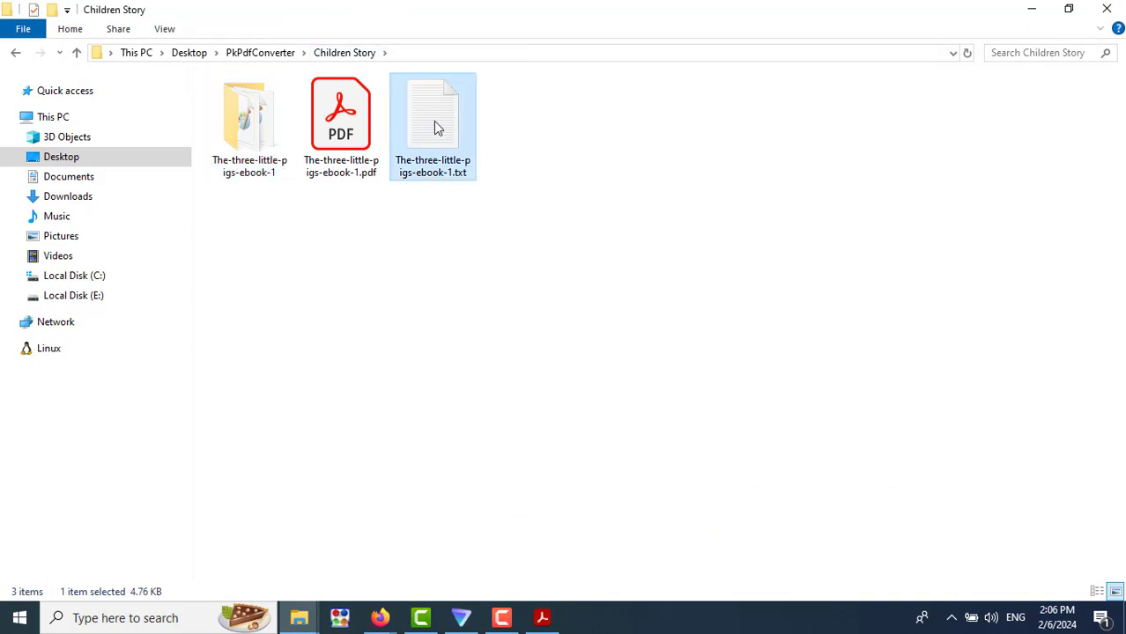
pyautogui.doubleClick(433, 127)
pyautogui.click(618, 556)
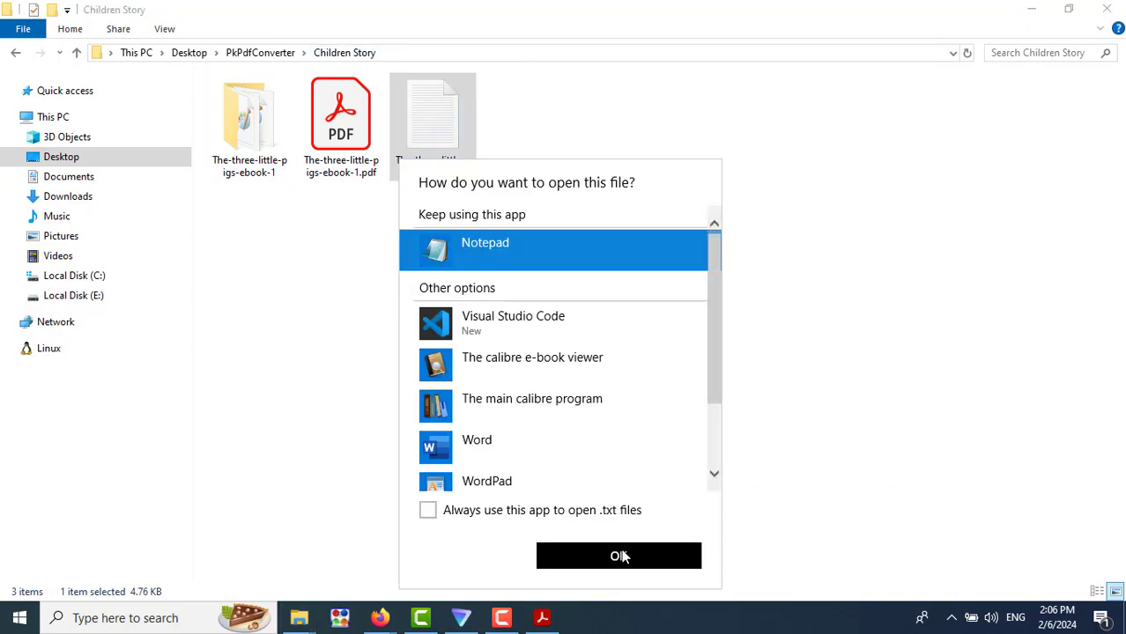
pyautogui.scroll(-20, 684, 437)
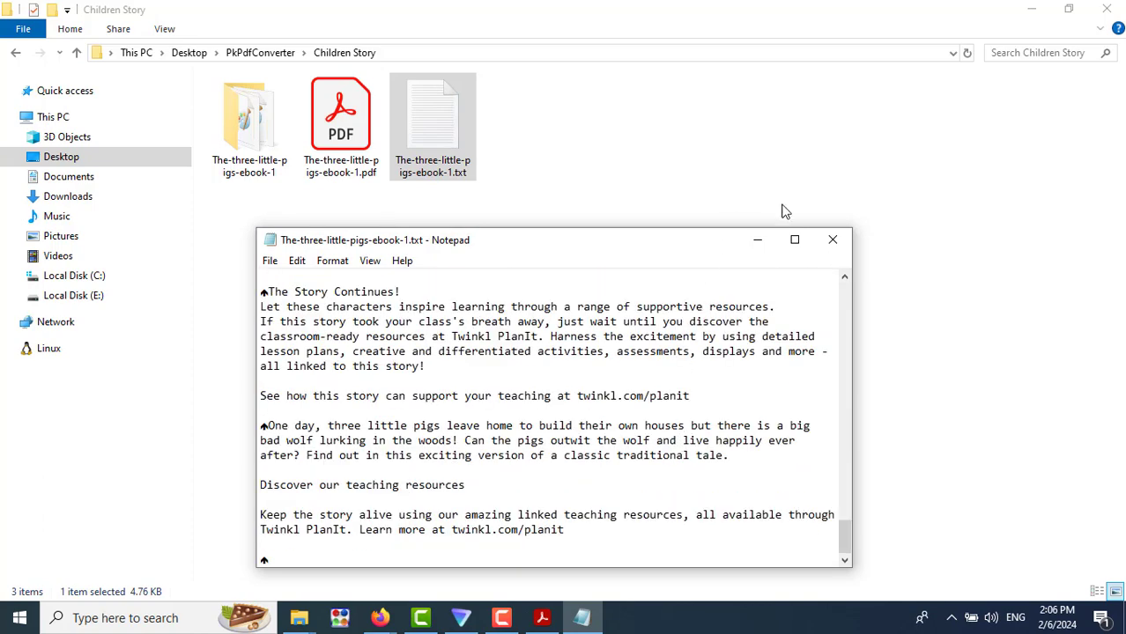
pyautogui.click(832, 240)
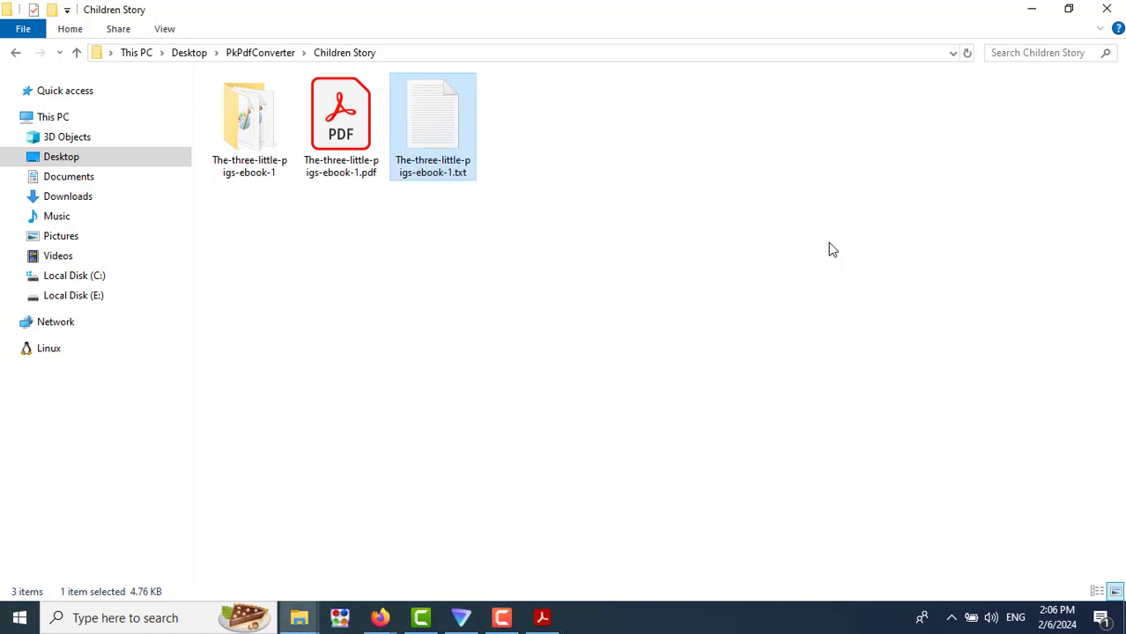
# Step: Launch PowerPoint and create a blank presentation
pyautogui.click(164, 619)
pyautogui.write('po')
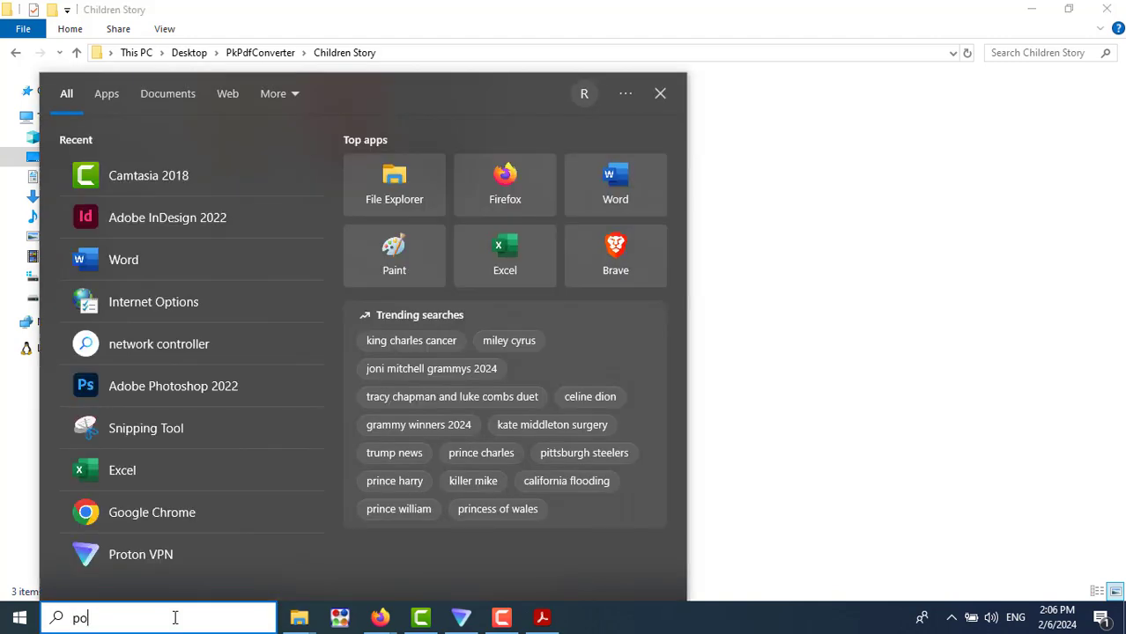
pyautogui.click(144, 162)
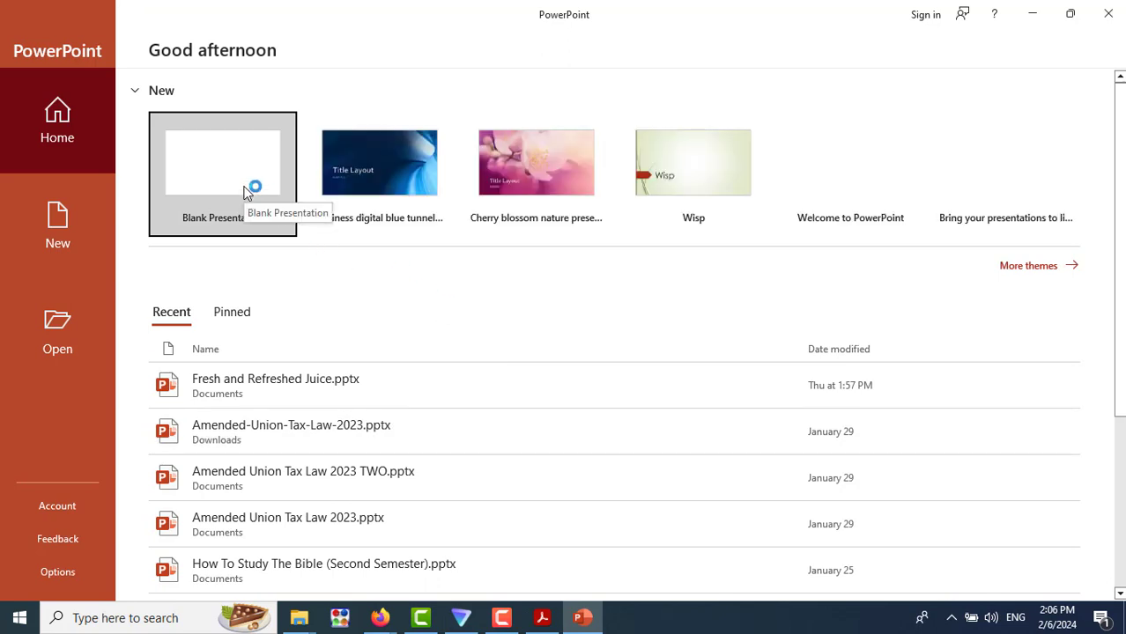
pyautogui.click(238, 184)
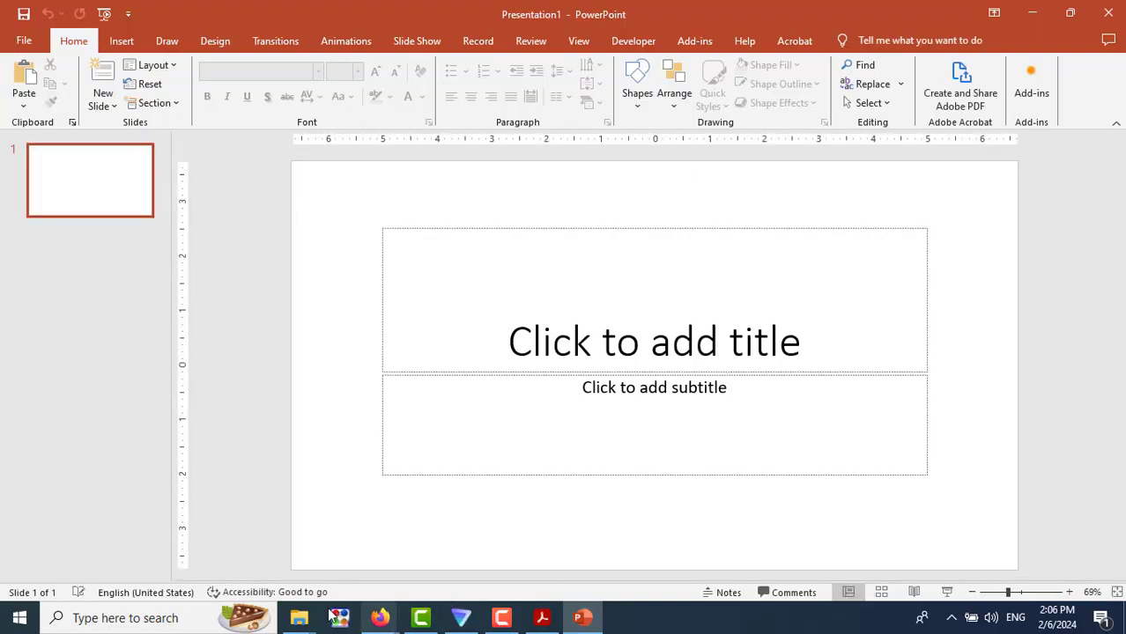
# Step: Switch to File Explorer, open the The-three-little-pigs-ebook-1 folder and restore its window to a smaller size over the PowerPoint slide
pyautogui.moveTo(300, 626)
pyautogui.click(273, 568)
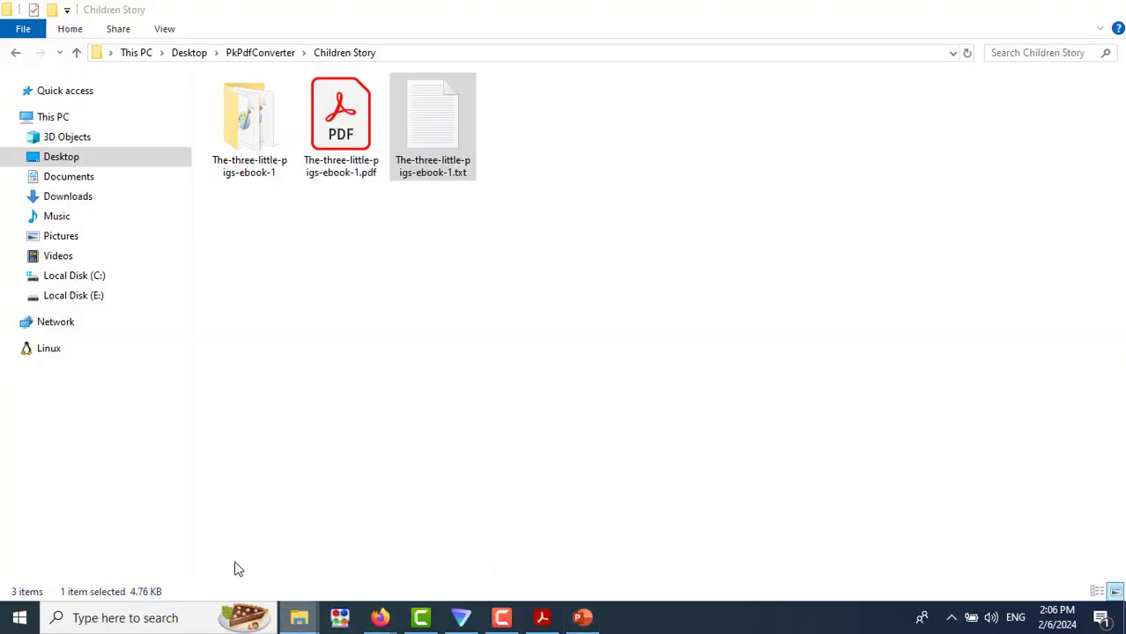
pyautogui.doubleClick(249, 133)
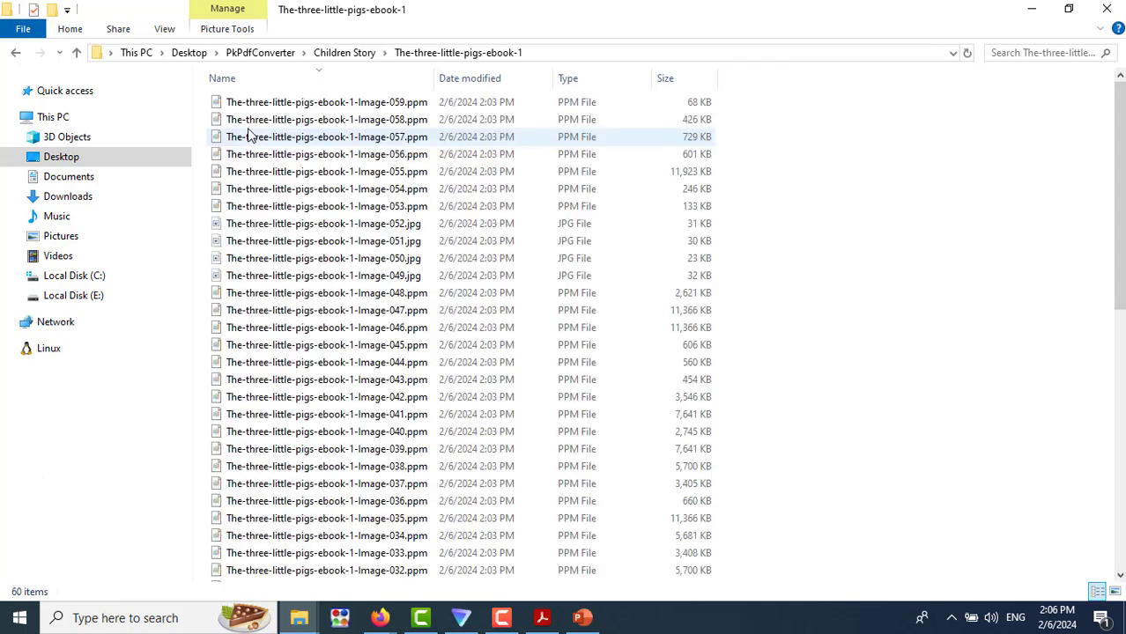
pyautogui.click(1069, 8)
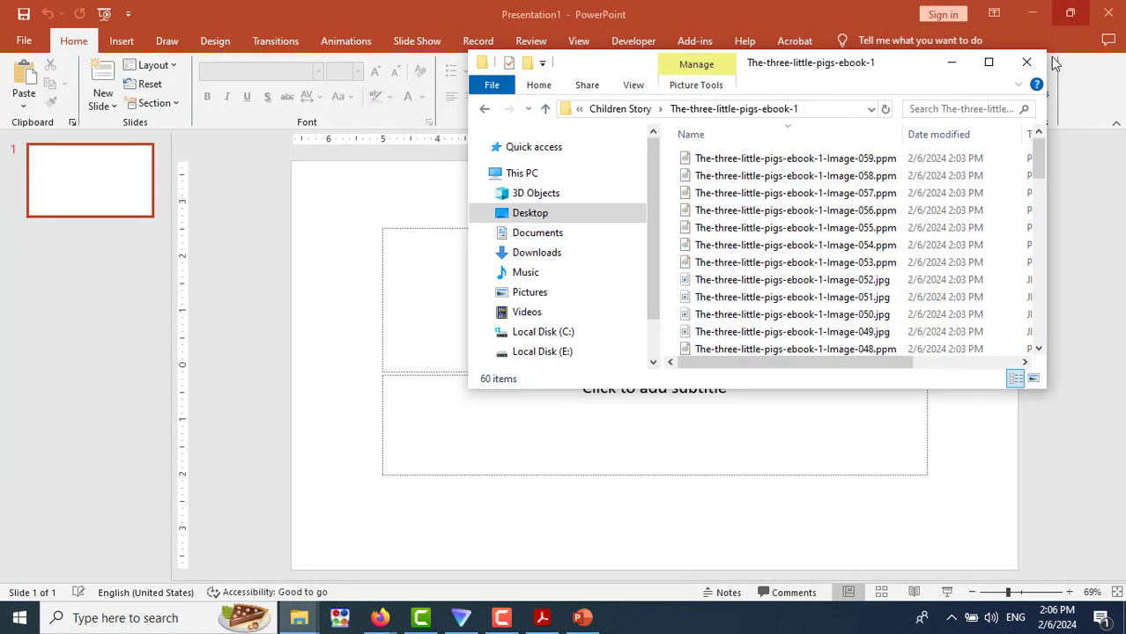
# Step: Try placing the extracted picture Image-052.jpg on the title slide and delete it again
pyautogui.moveTo(778, 279); pyautogui.dragTo(343, 476)
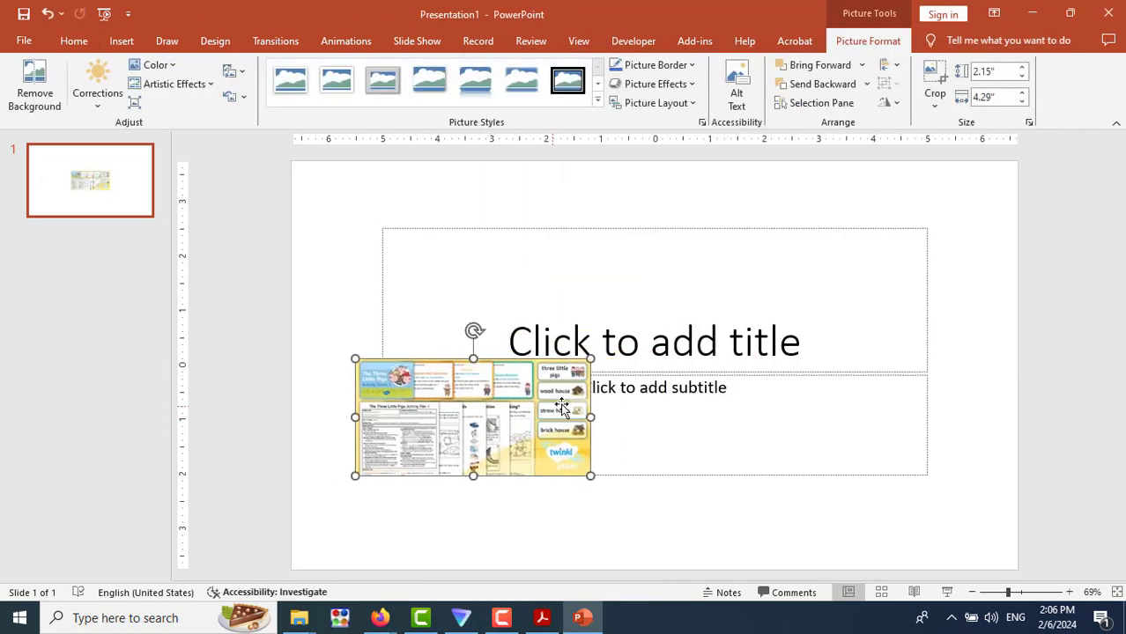
pyautogui.press('Delete')
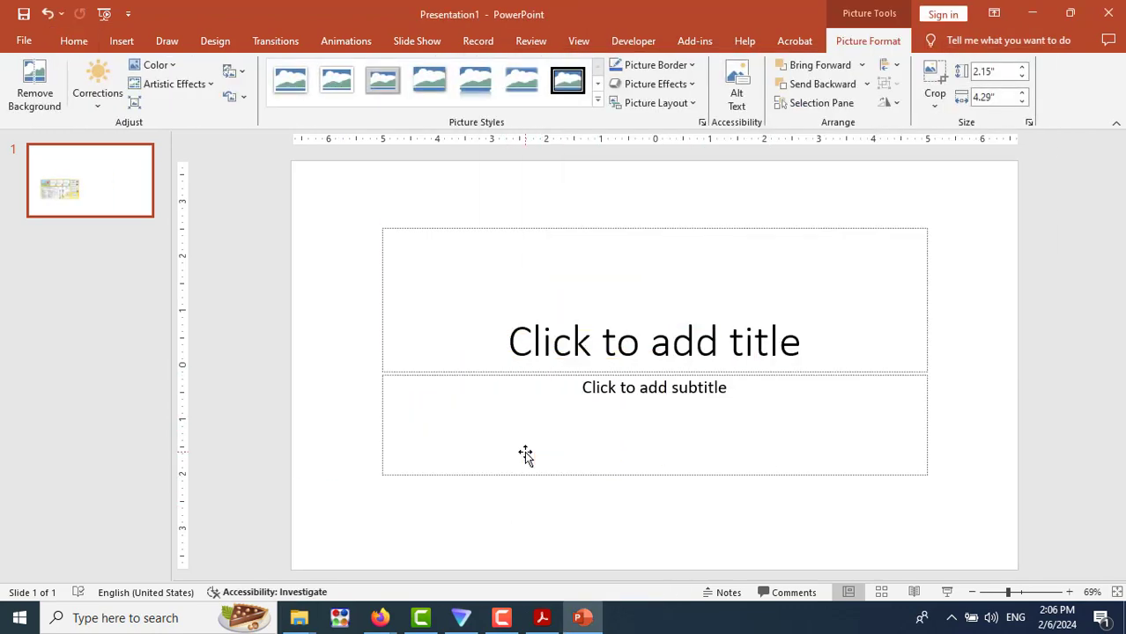
# Step: Bring up the Downloads window of File Explorer and close it
pyautogui.click(298, 623)
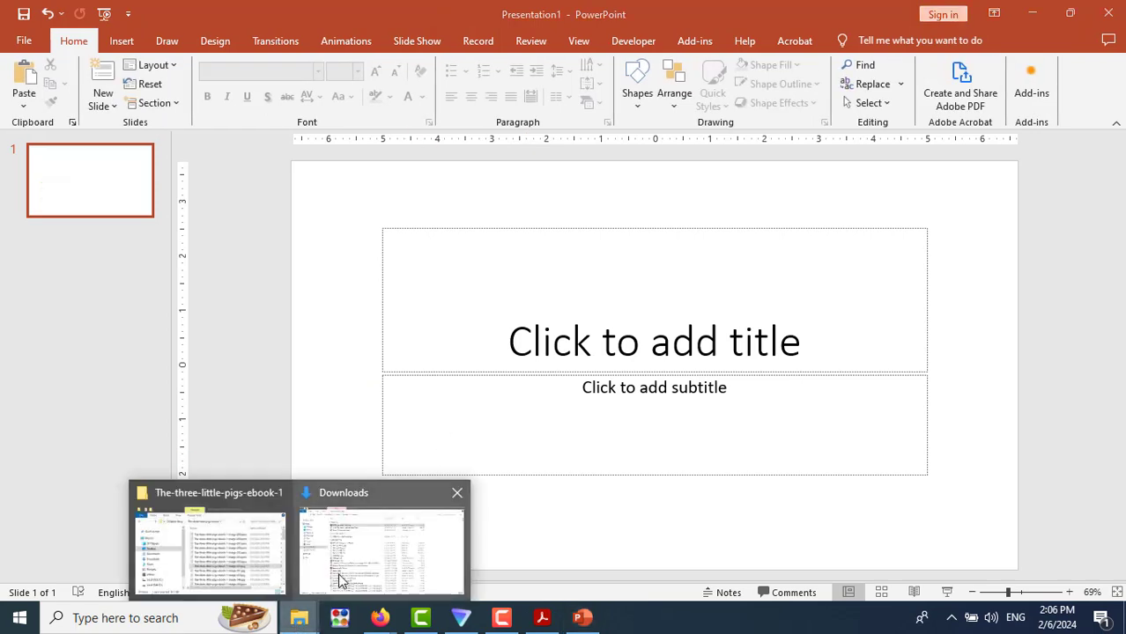
pyautogui.click(345, 572)
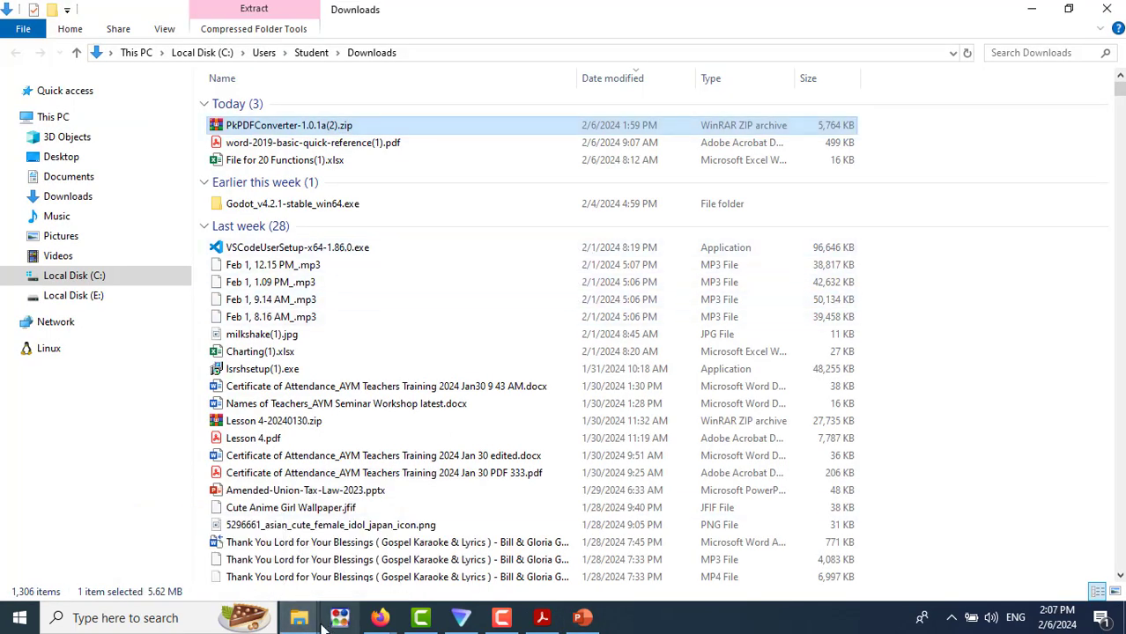
pyautogui.click(1106, 8)
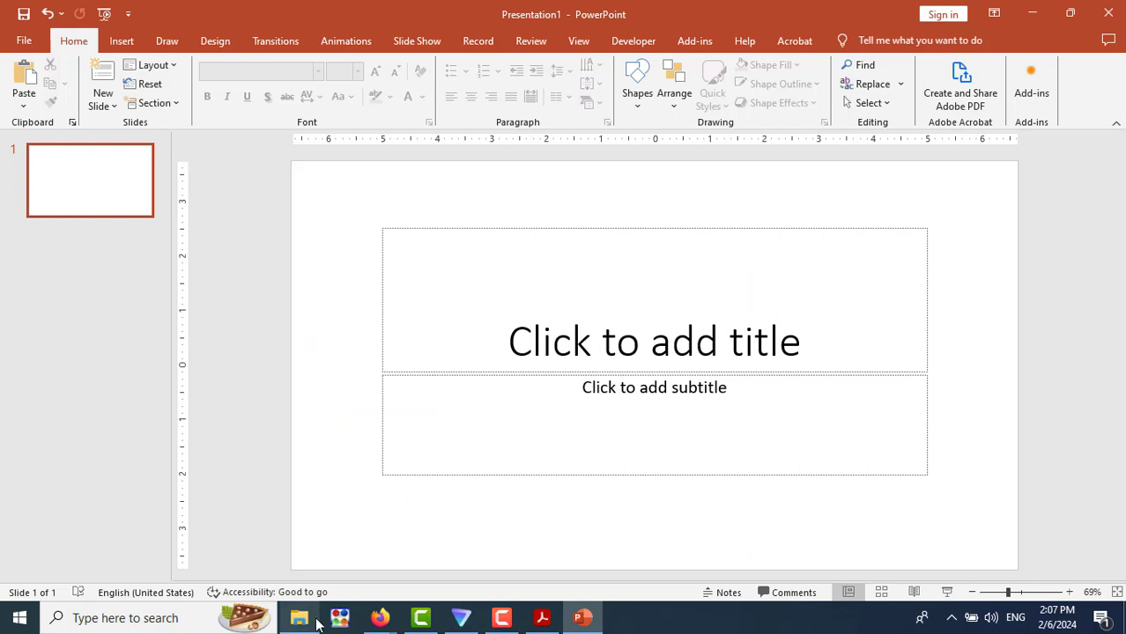
# Step: Try placing Image-058.ppm from the extracted images folder on the slide and enlarging it, and delete the inserted object
pyautogui.click(298, 622)
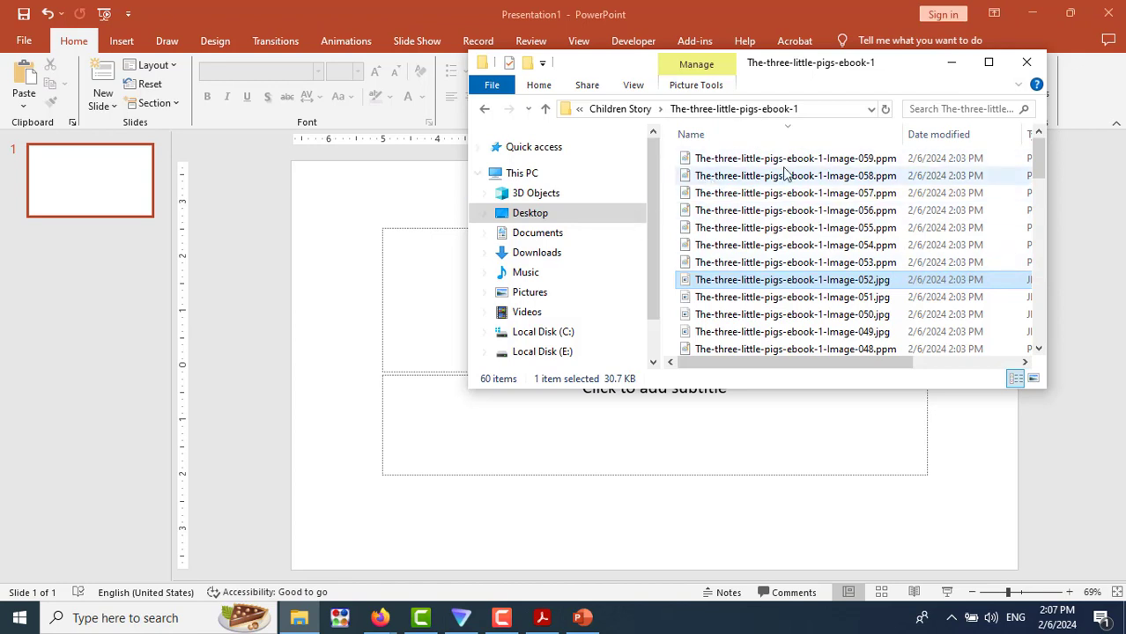
pyautogui.click(840, 177)
pyautogui.moveTo(839, 180); pyautogui.dragTo(380, 412)
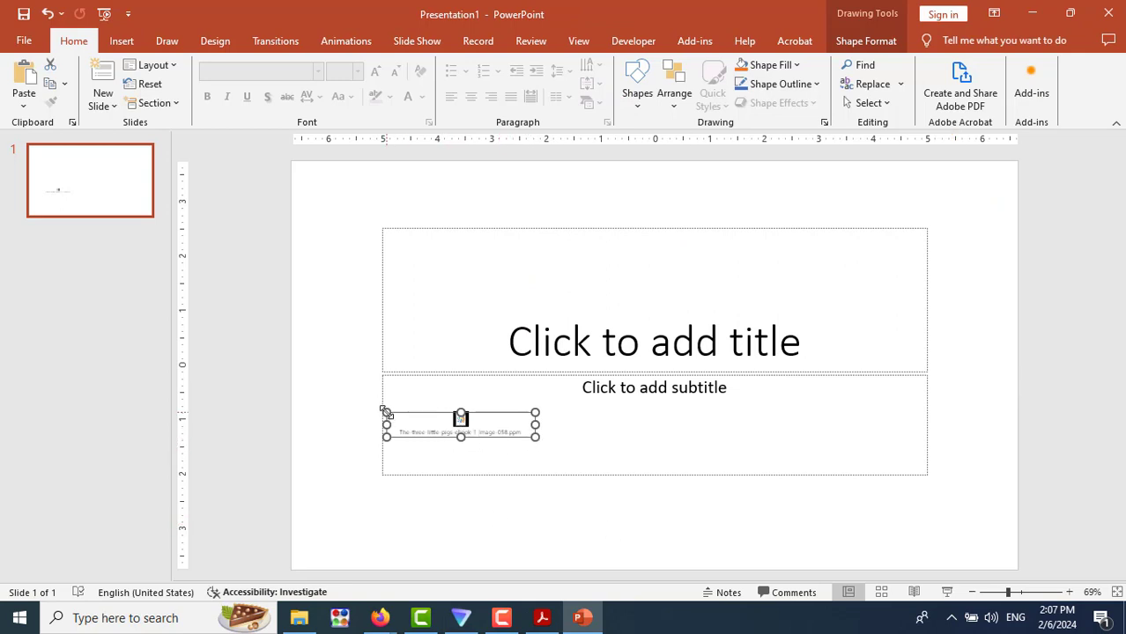
pyautogui.moveTo(386, 412); pyautogui.dragTo(334, 264)
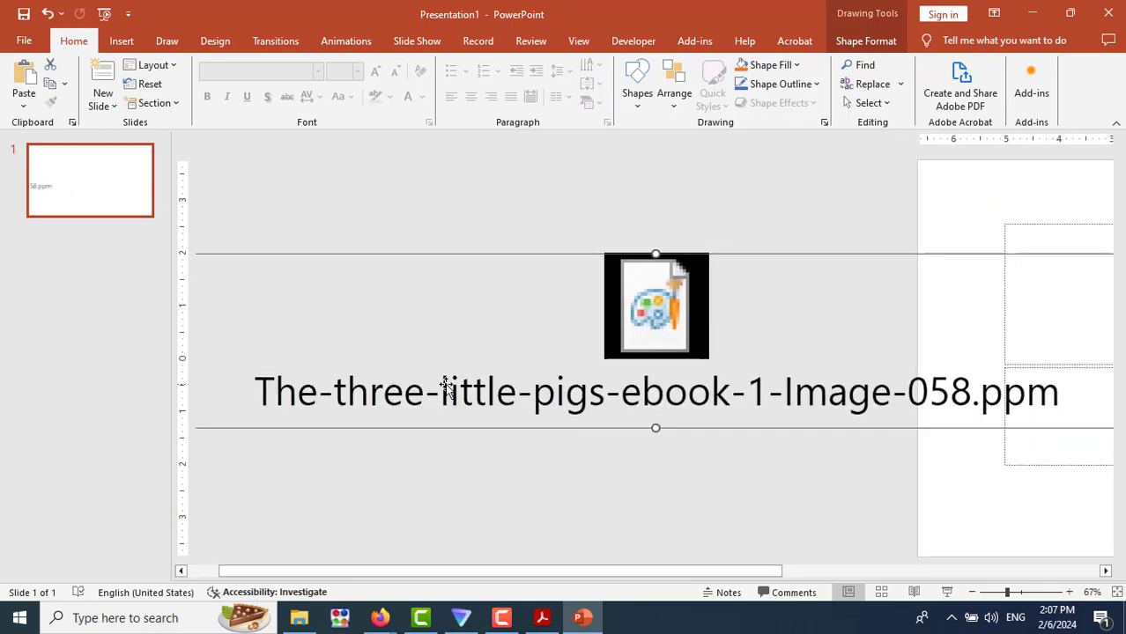
pyautogui.press('Delete')
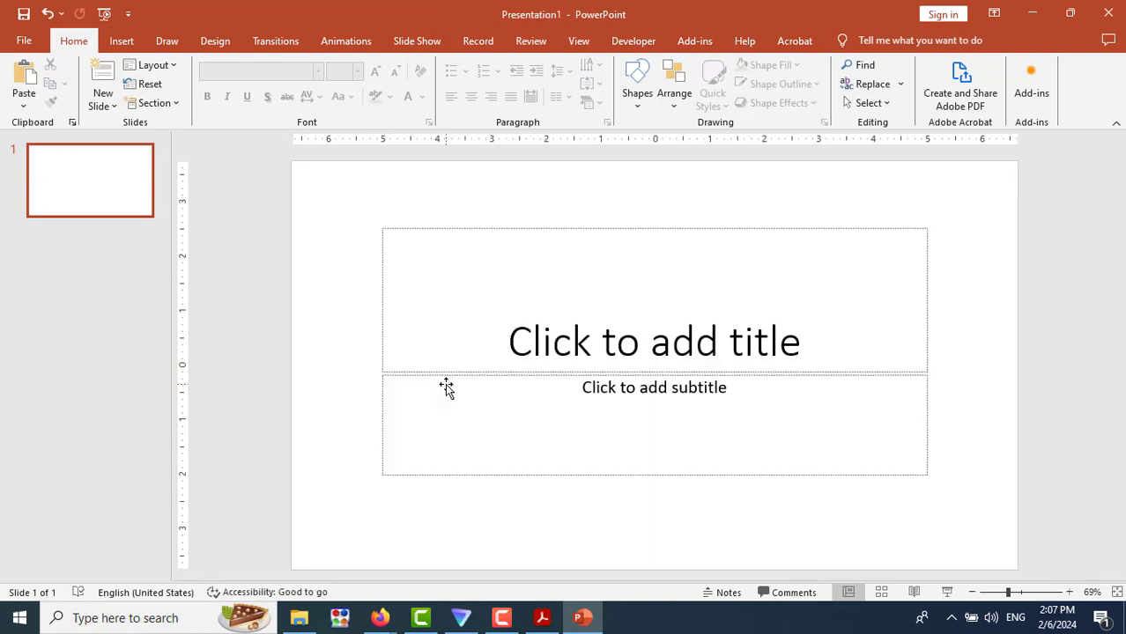
# Step: Switch to Firefox, search Google for "format factory" and look through the results
pyautogui.moveTo(381, 622)
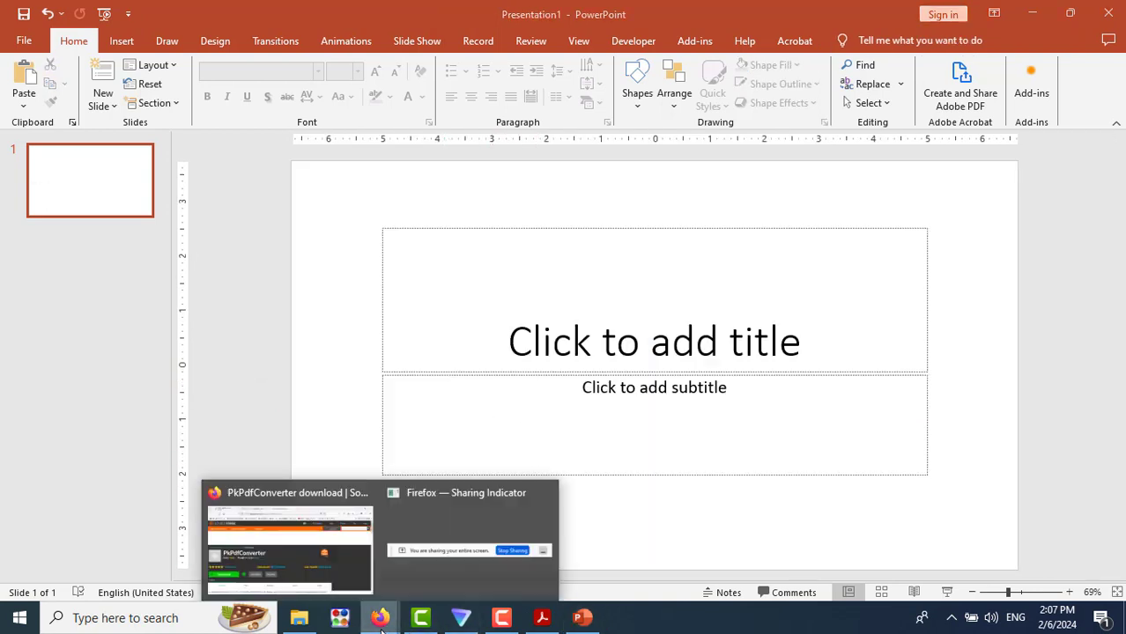
pyautogui.click(280, 572)
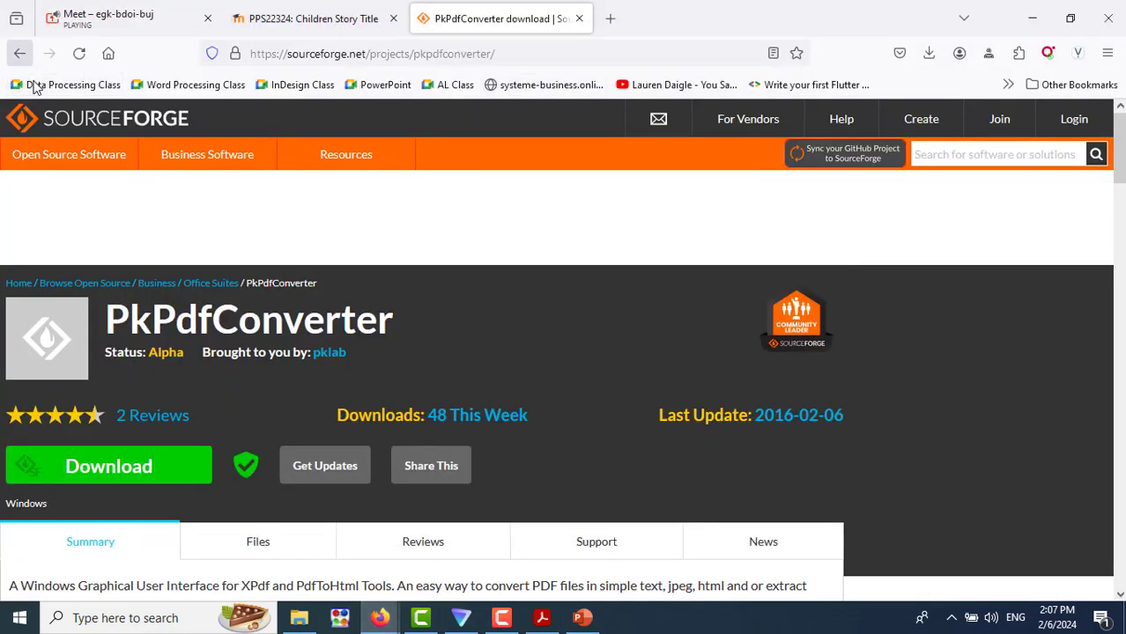
pyautogui.click(16, 21)
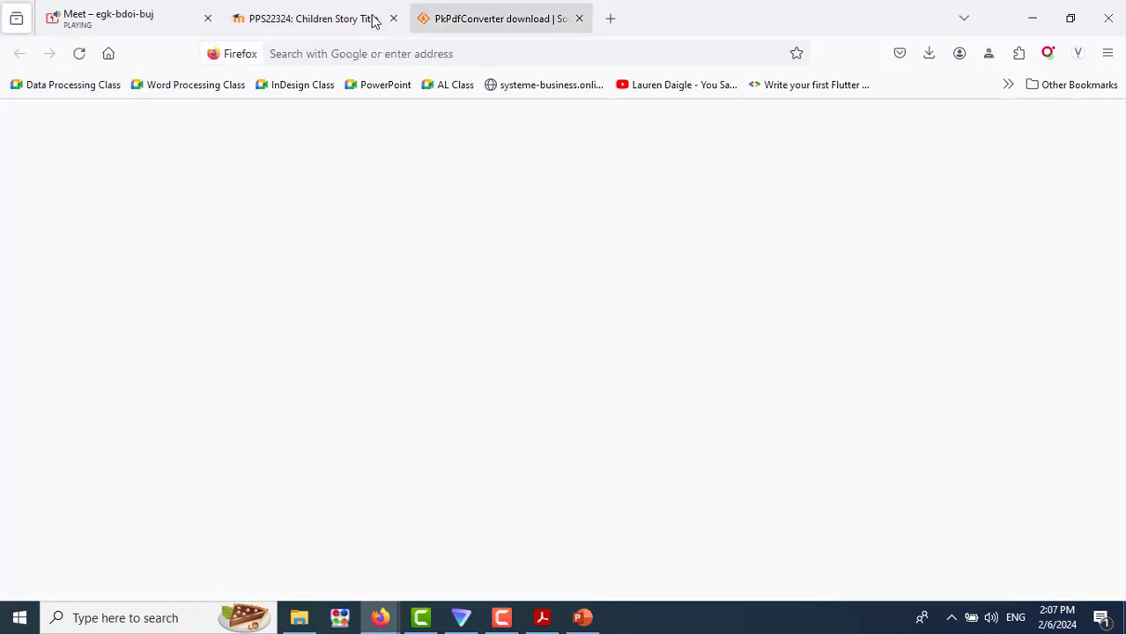
pyautogui.click(472, 13)
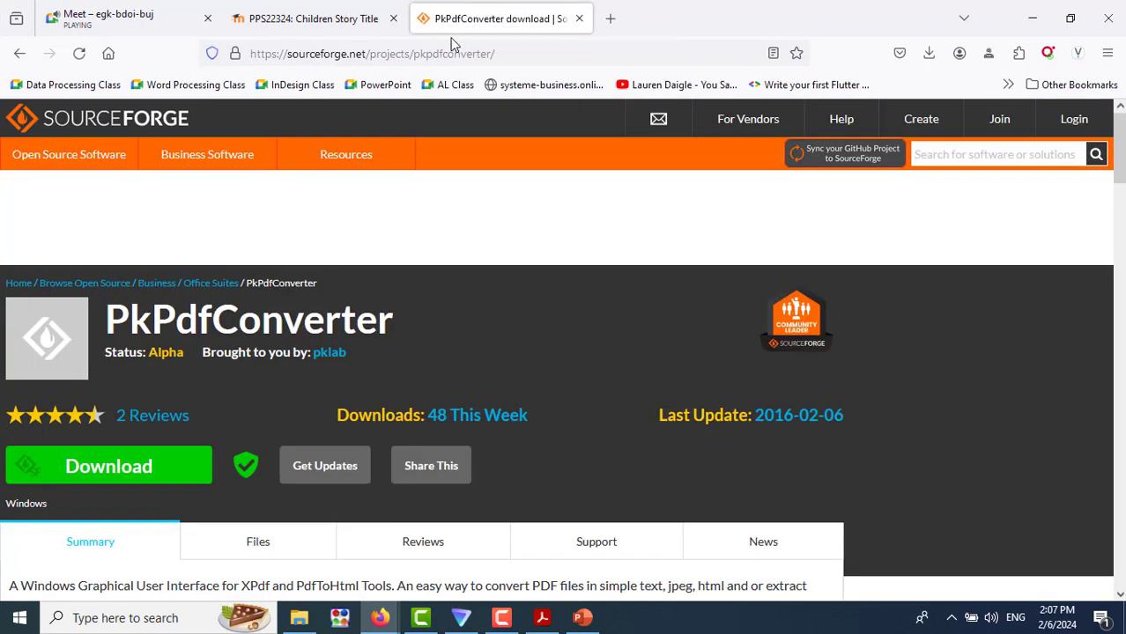
pyautogui.click(503, 52)
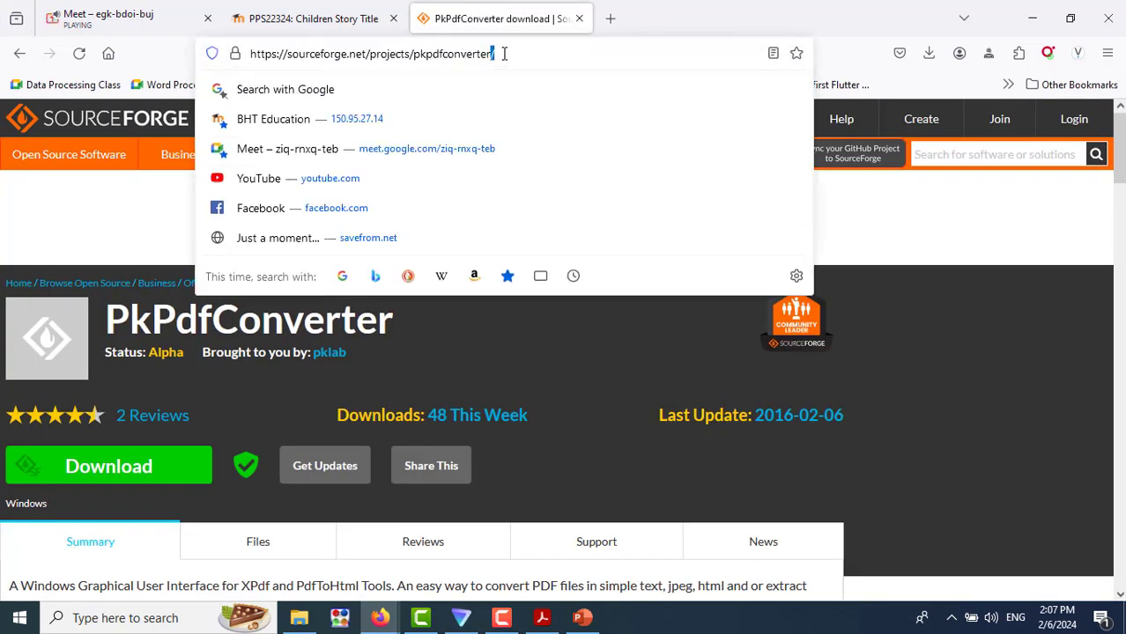
pyautogui.moveTo(555, 51); pyautogui.dragTo(215, 79)
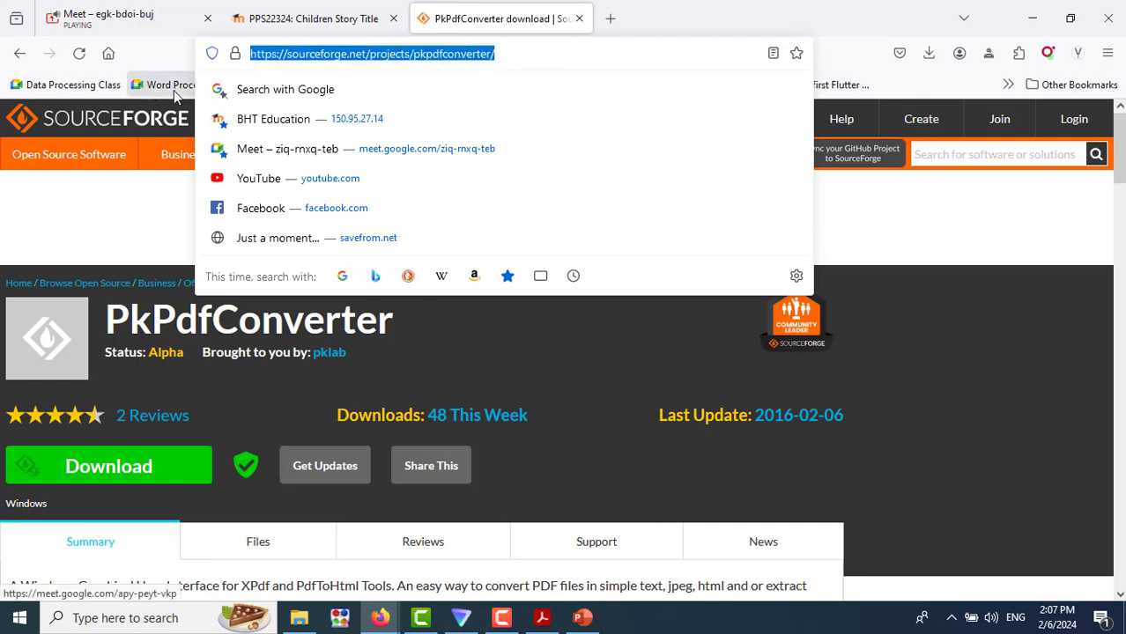
pyautogui.write('format factory')
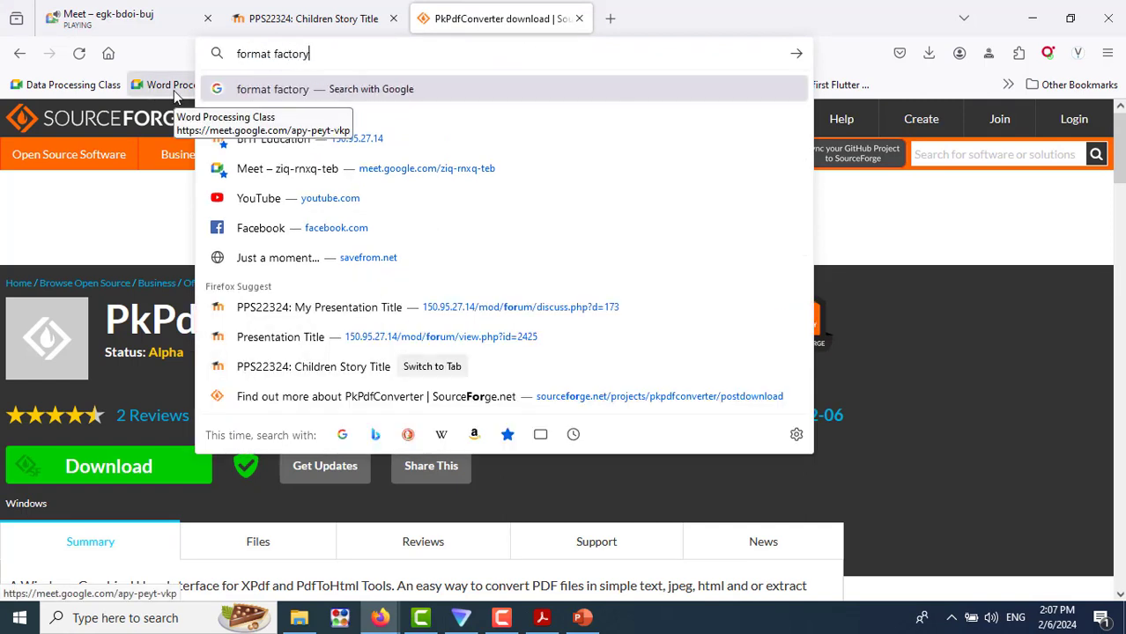
pyautogui.press('Return')
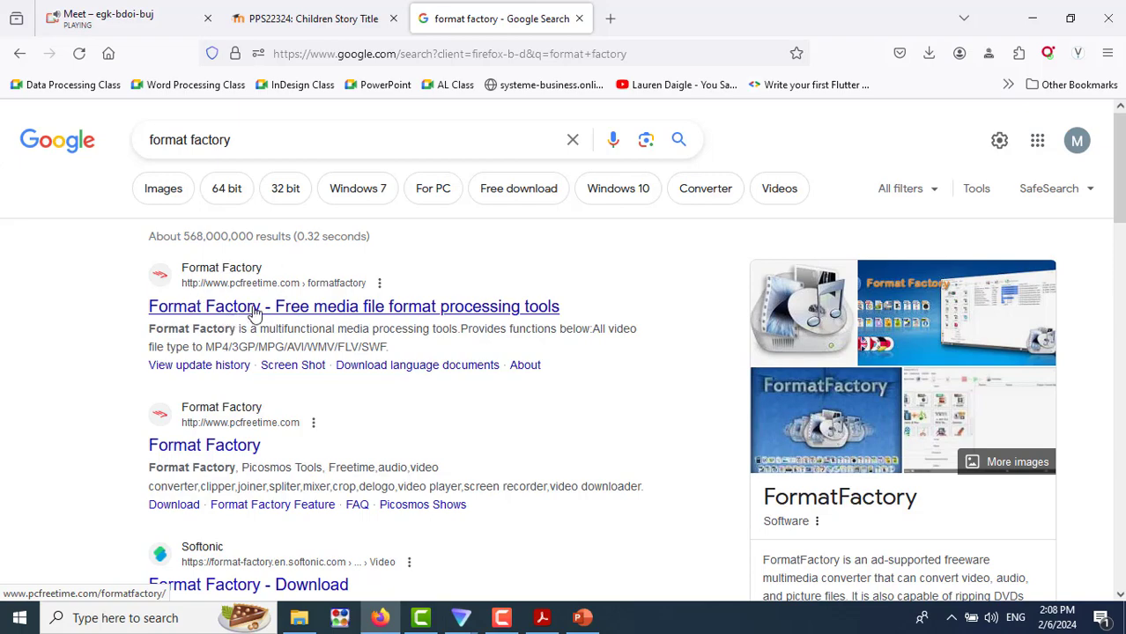
pyautogui.scroll(-5, 463, 460)
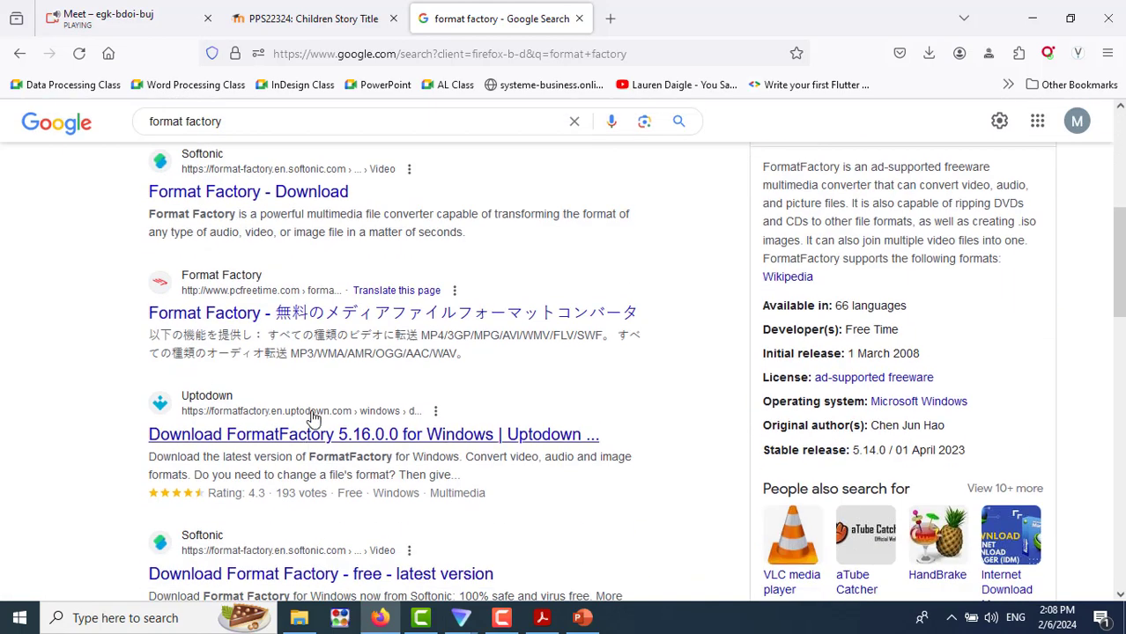
pyautogui.scroll(5, 564, 357)
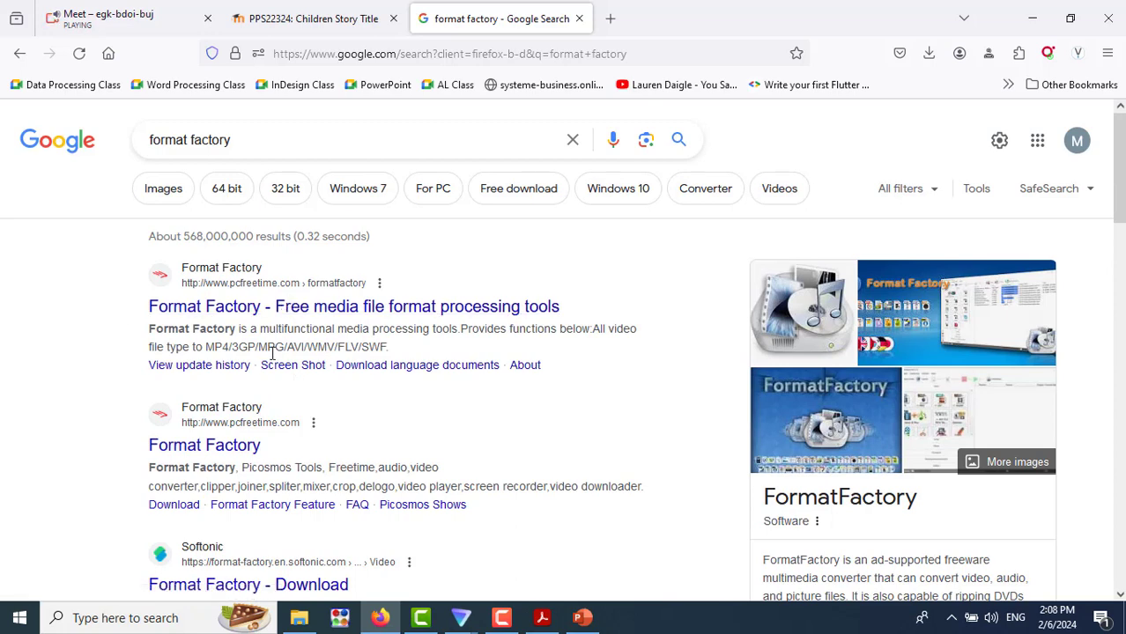
# Step: Look through the search results and open the "Format Factory - Free media file format processing tools" page
pyautogui.scroll(-3, 377, 401)
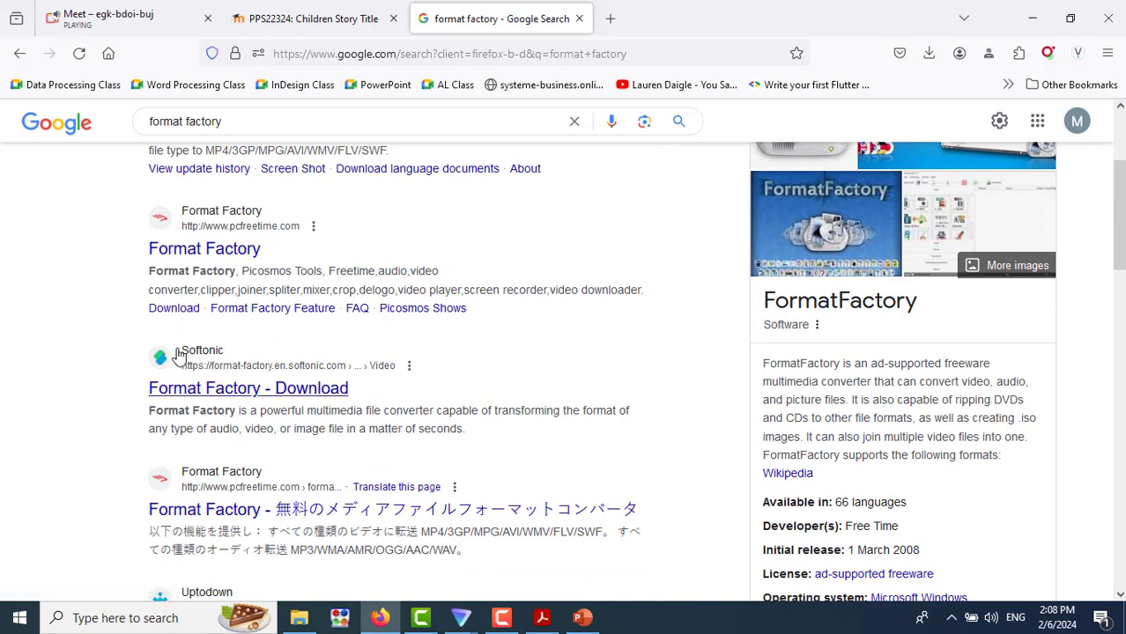
pyautogui.scroll(3, 593, 358)
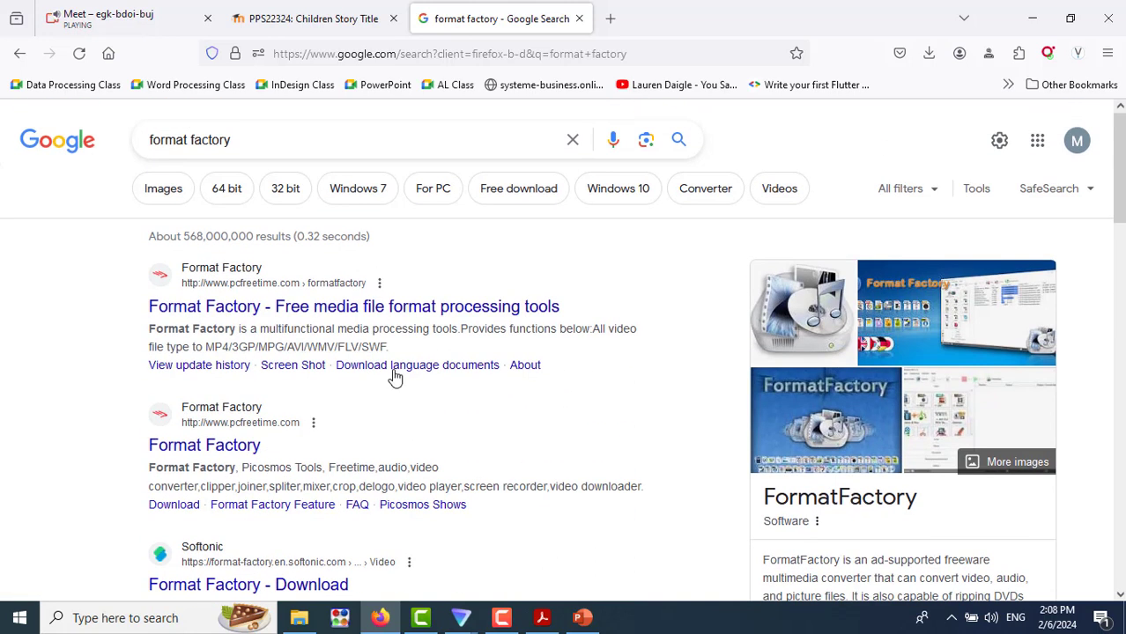
pyautogui.click(280, 310)
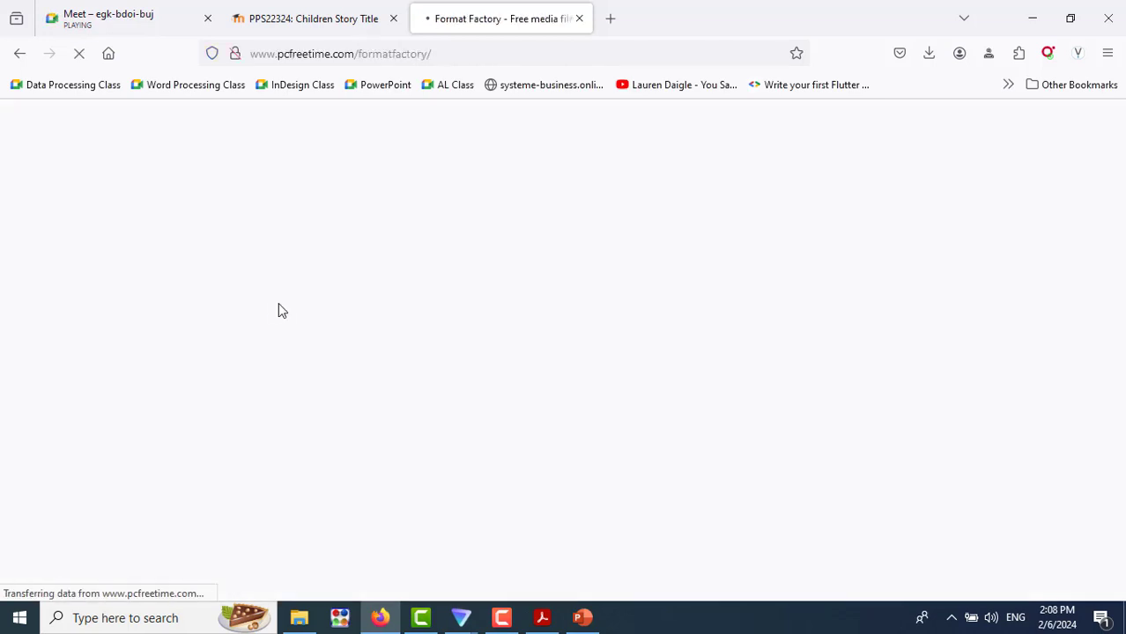
# Step: Check the Meet call, dismiss the Proton VPN attention message and connect the VPN to server JP-FREE#181017
pyautogui.click(163, 30)
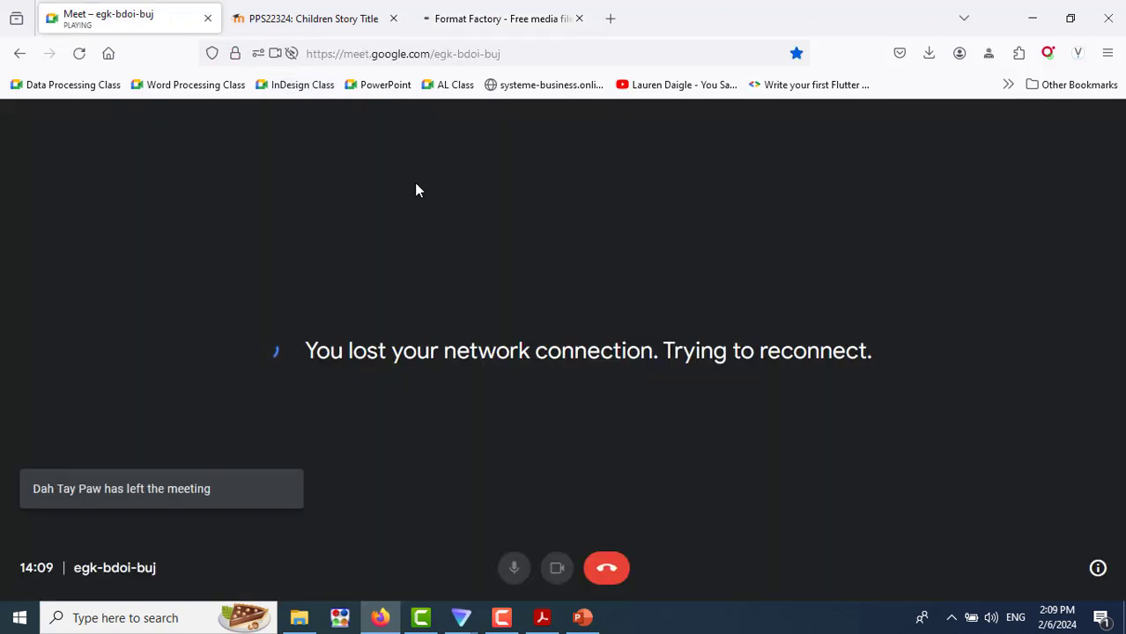
pyautogui.moveTo(464, 622)
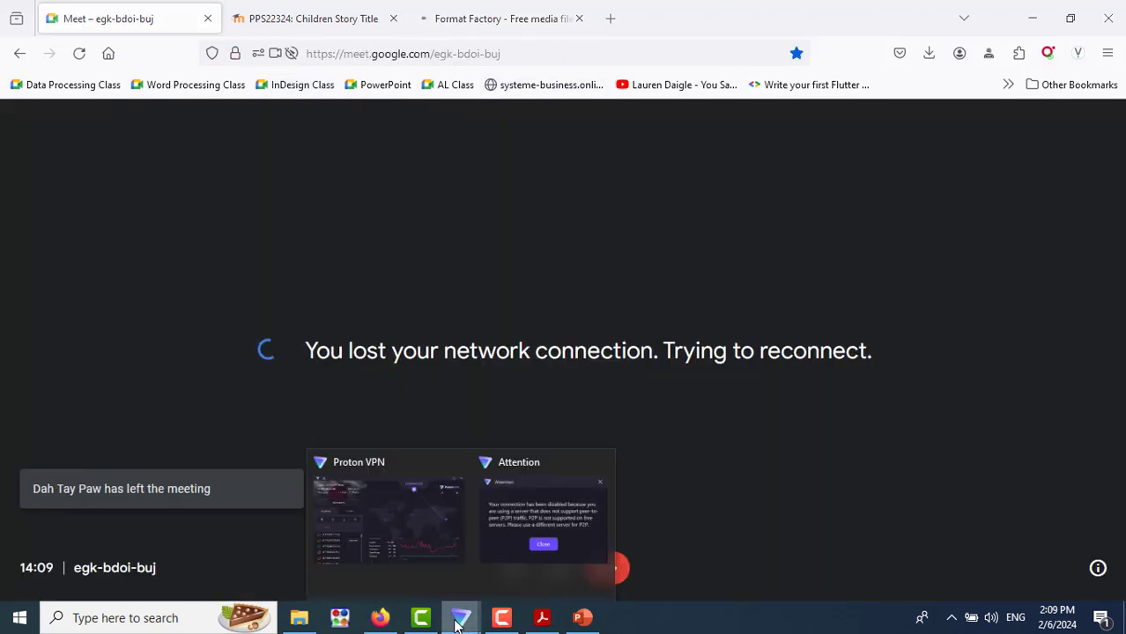
pyautogui.click(536, 510)
pyautogui.click(564, 363)
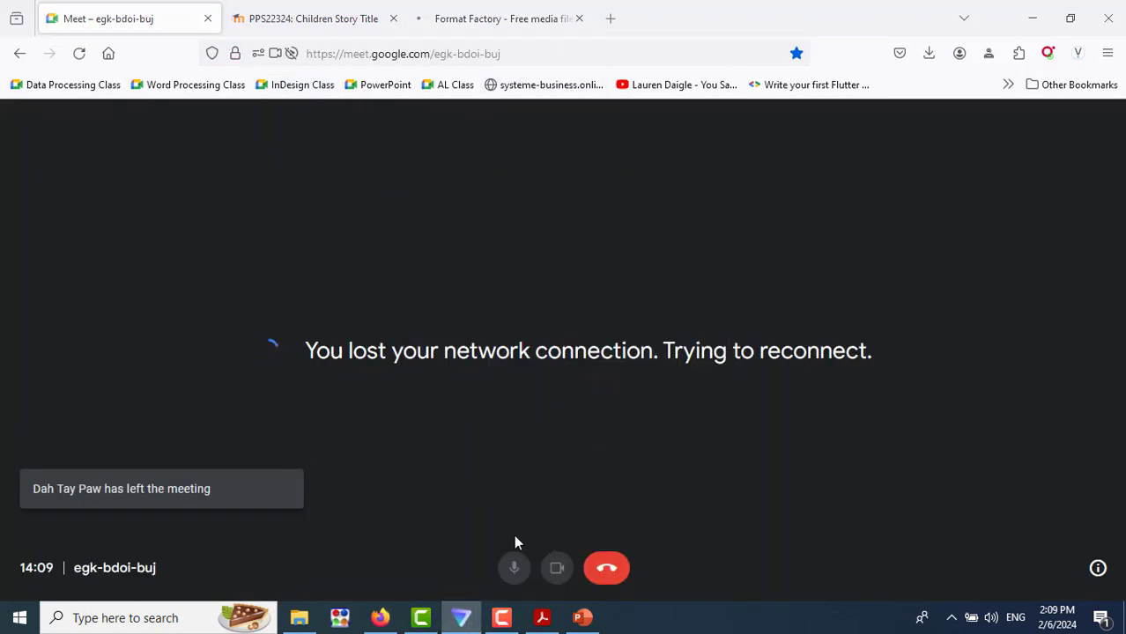
pyautogui.click(461, 617)
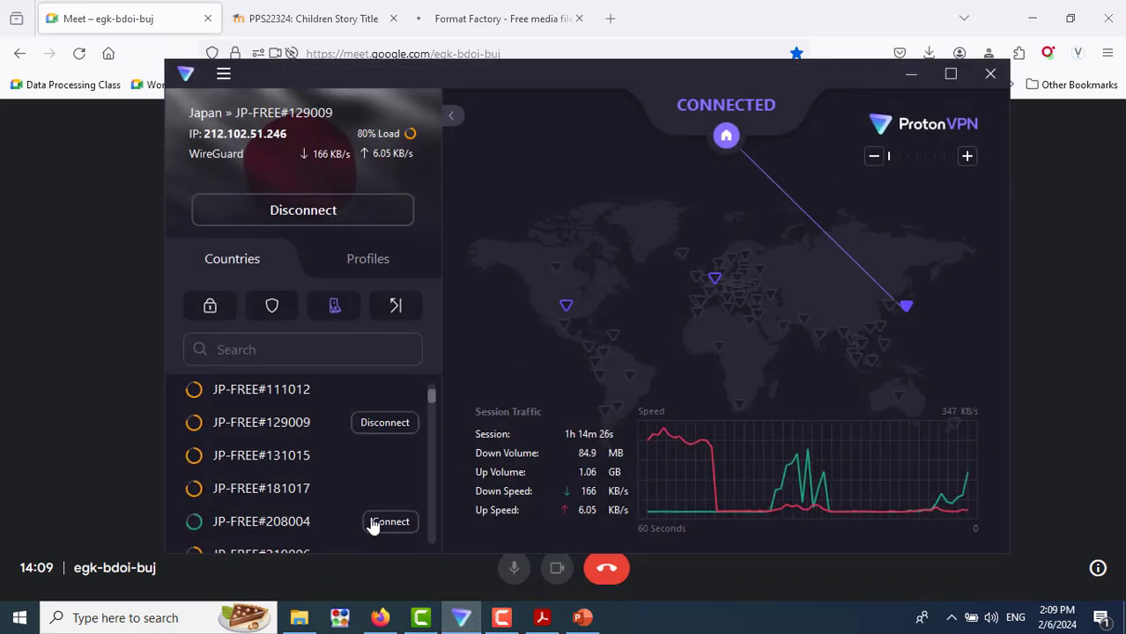
pyautogui.click(390, 490)
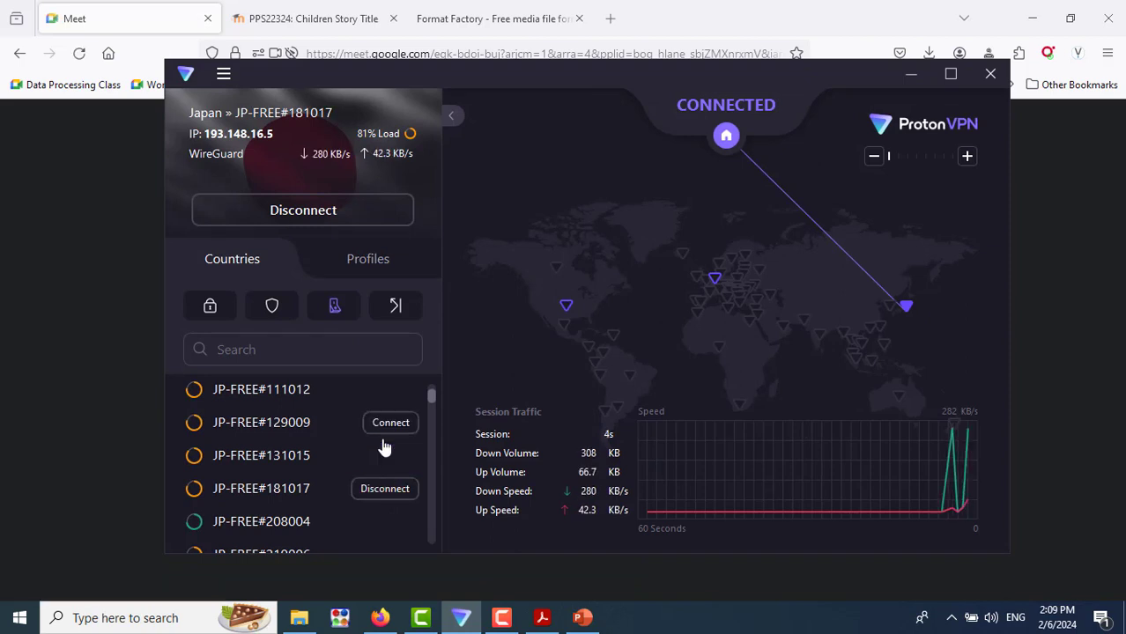
# Step: Return to the Format Factory page in Firefox and start the V5.17.0.0 main download
pyautogui.click(324, 25)
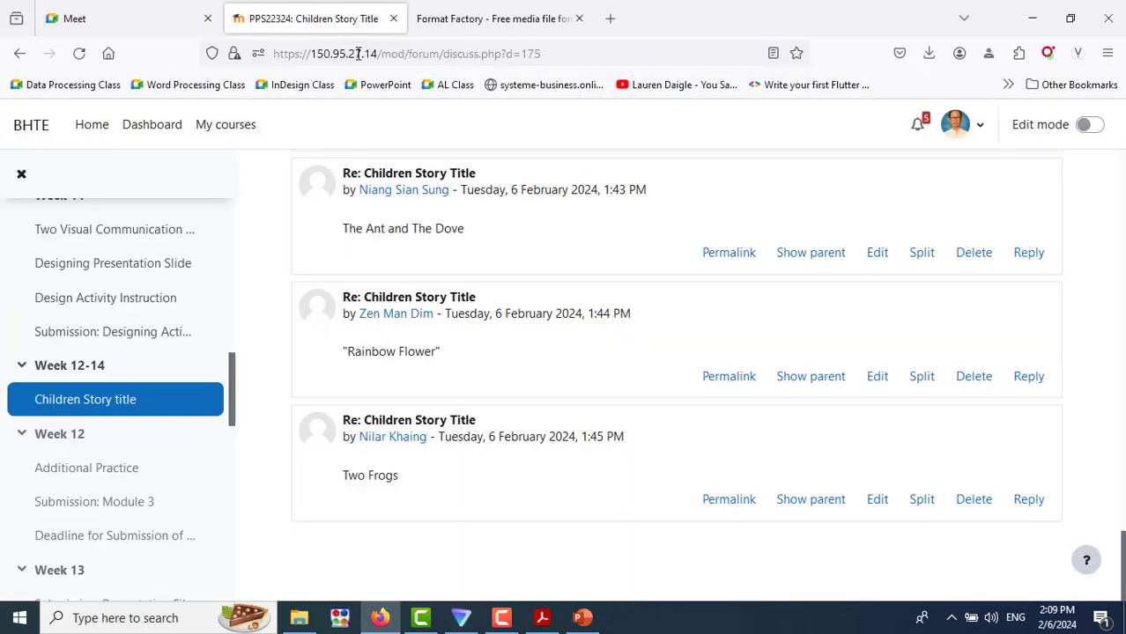
pyautogui.click(530, 19)
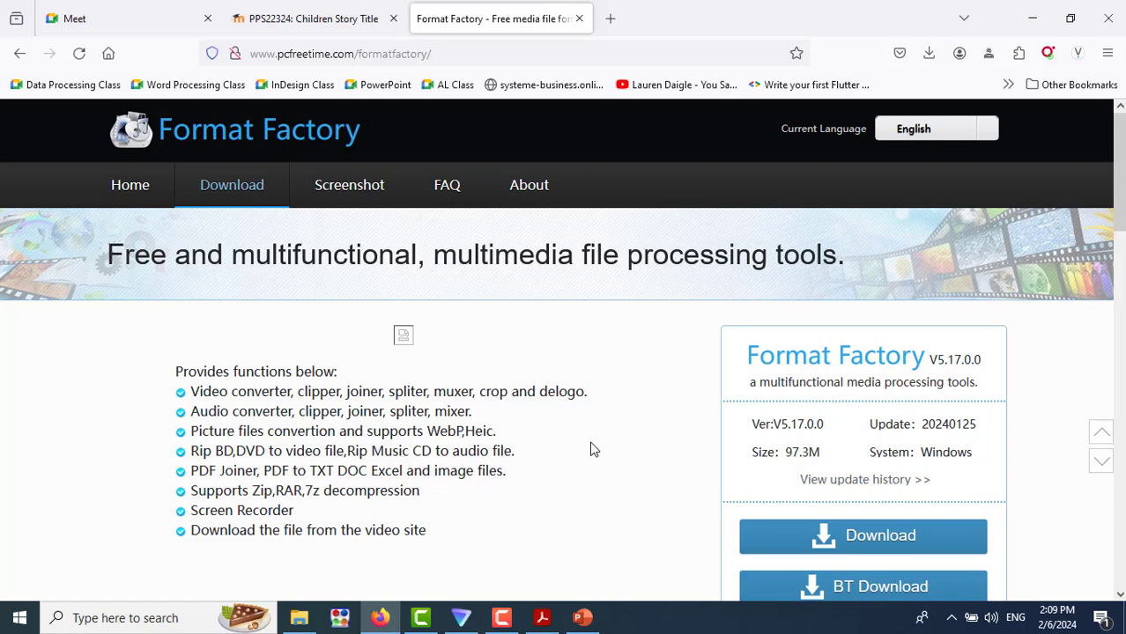
pyautogui.scroll(-3, 593, 449)
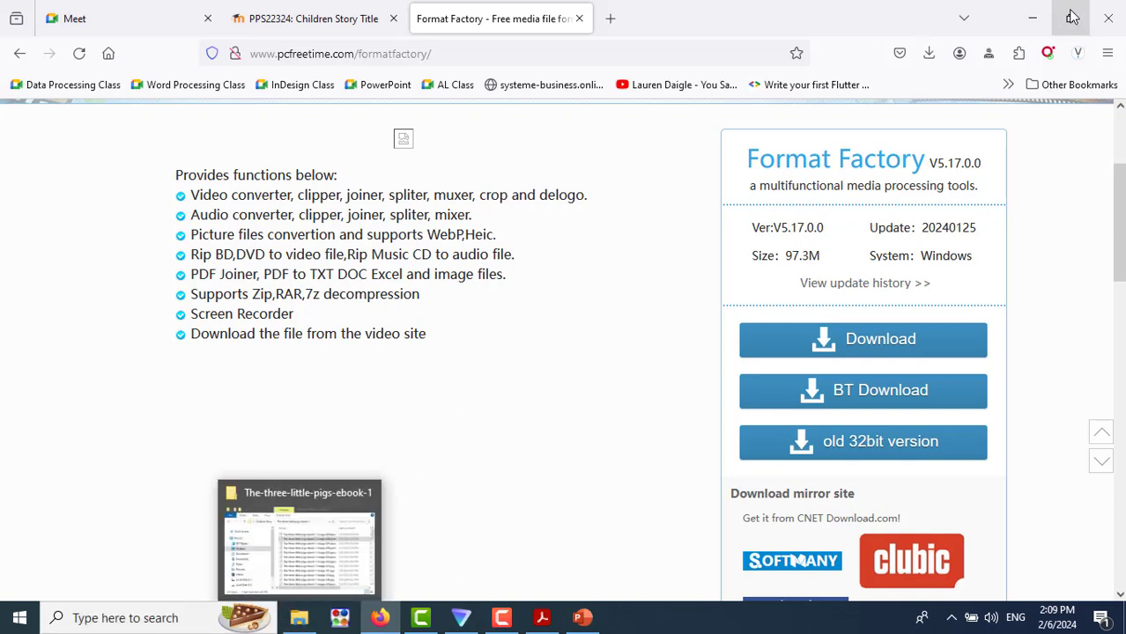
pyautogui.click(891, 350)
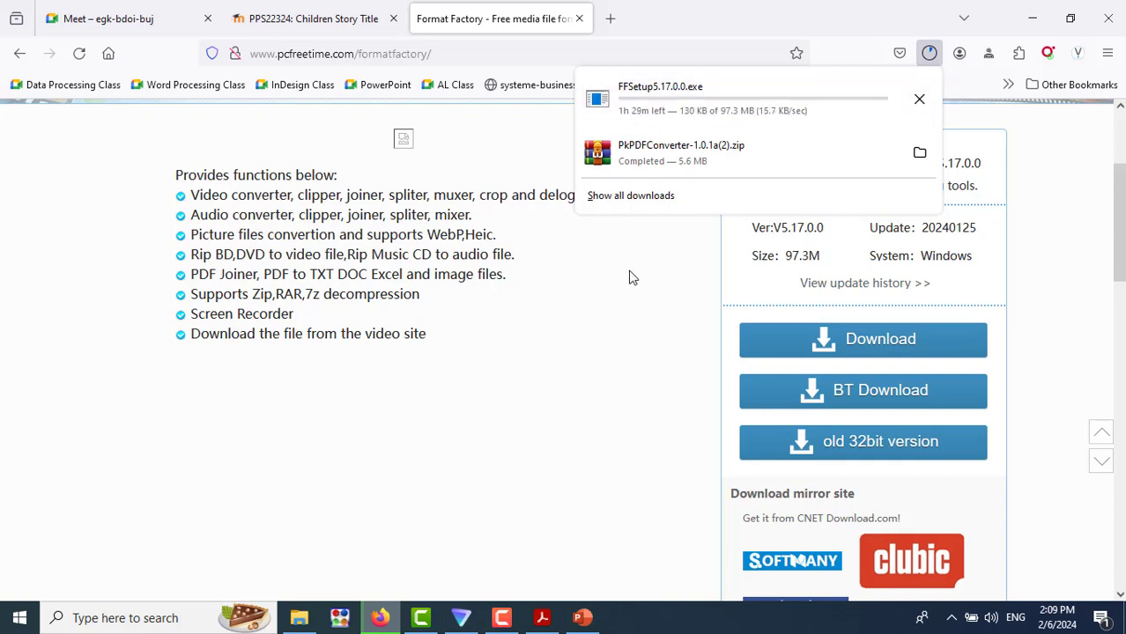
# Step: End the Google Meet call for everyone and close the meeting's page
pyautogui.click(141, 23)
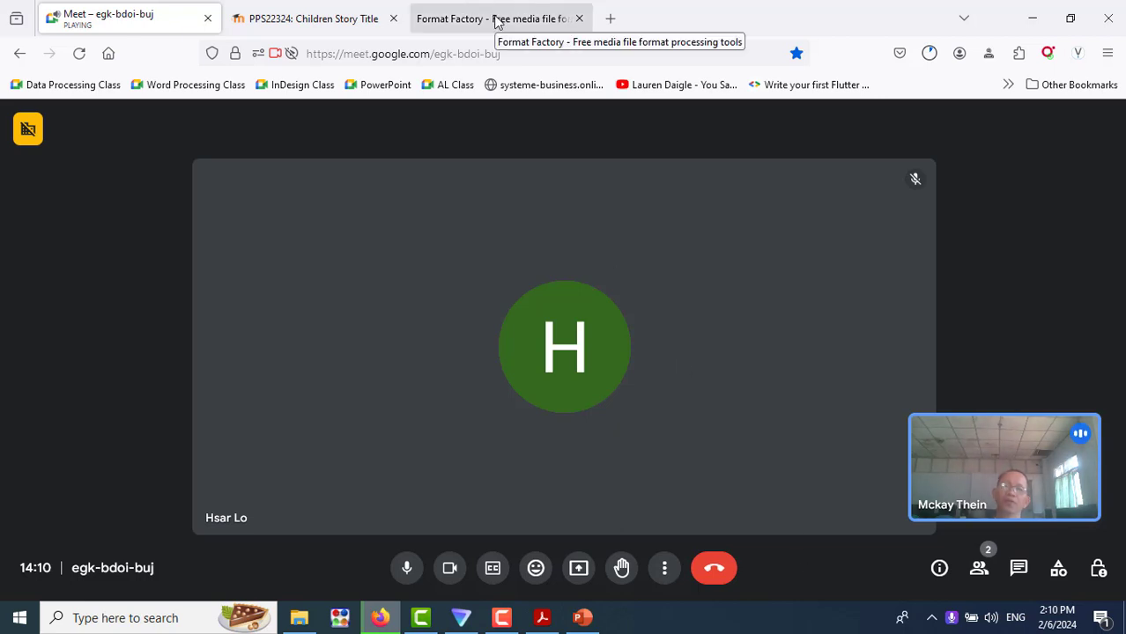
pyautogui.click(714, 569)
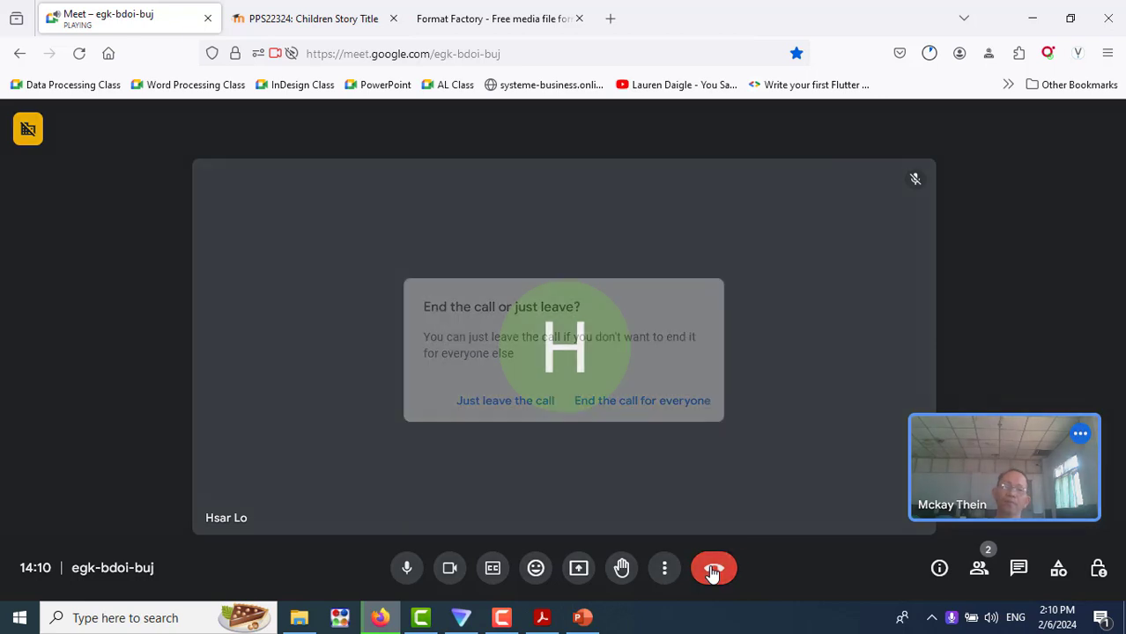
pyautogui.click(626, 405)
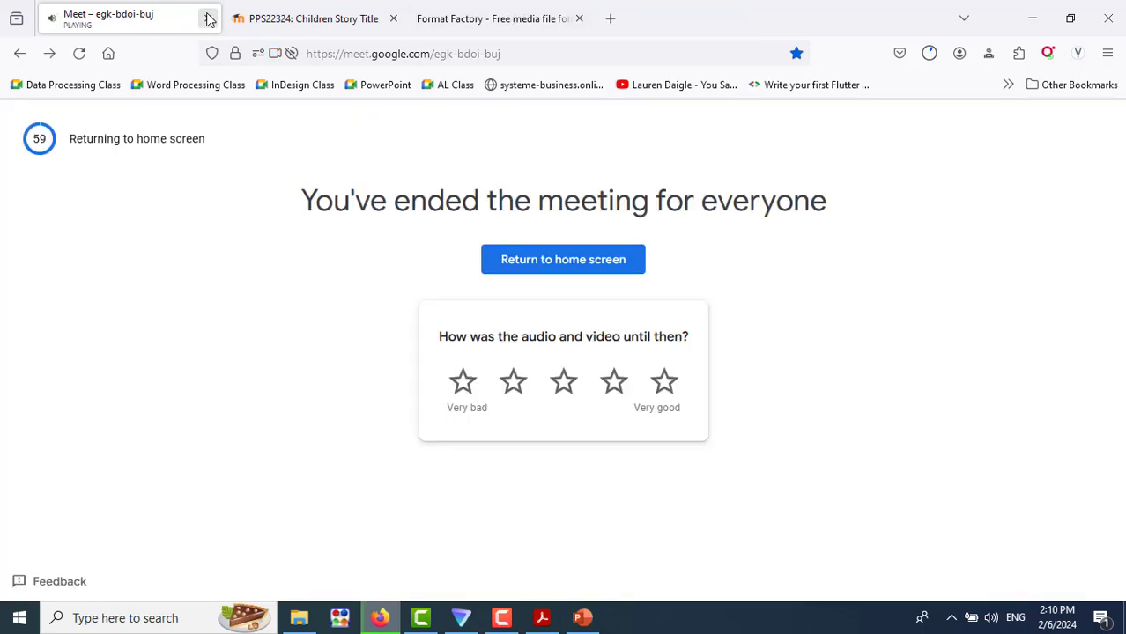
pyautogui.click(207, 18)
pyautogui.click(290, 9)
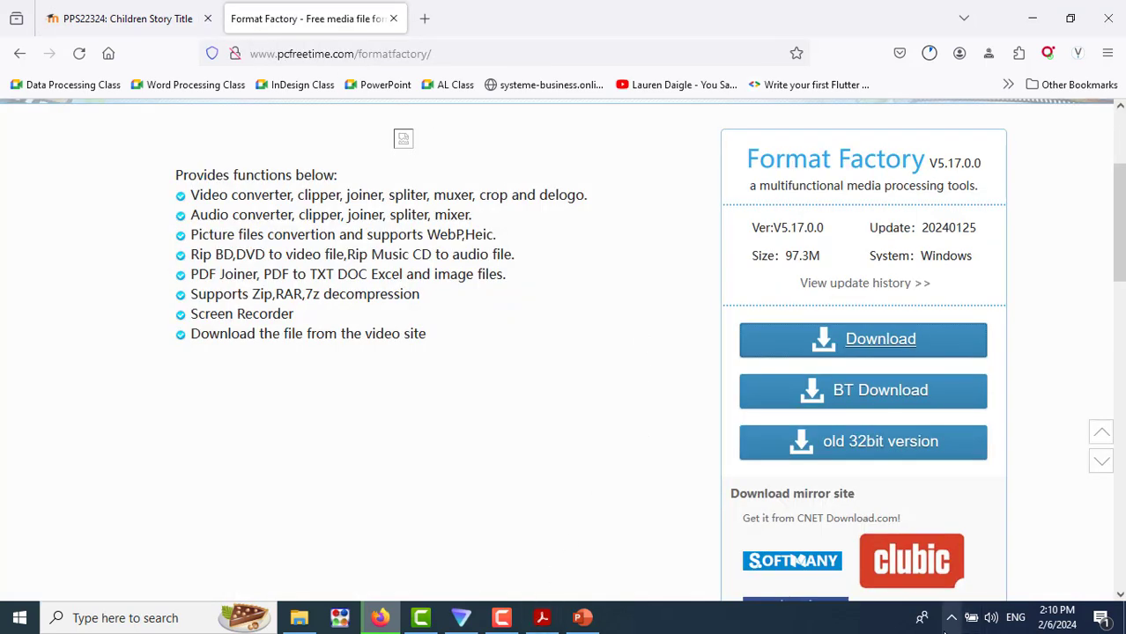
# Step: Check the progress of the FFSetup5.17.0.0.exe download and try connecting Proton VPN to server JP-FREE#270016
pyautogui.click(952, 623)
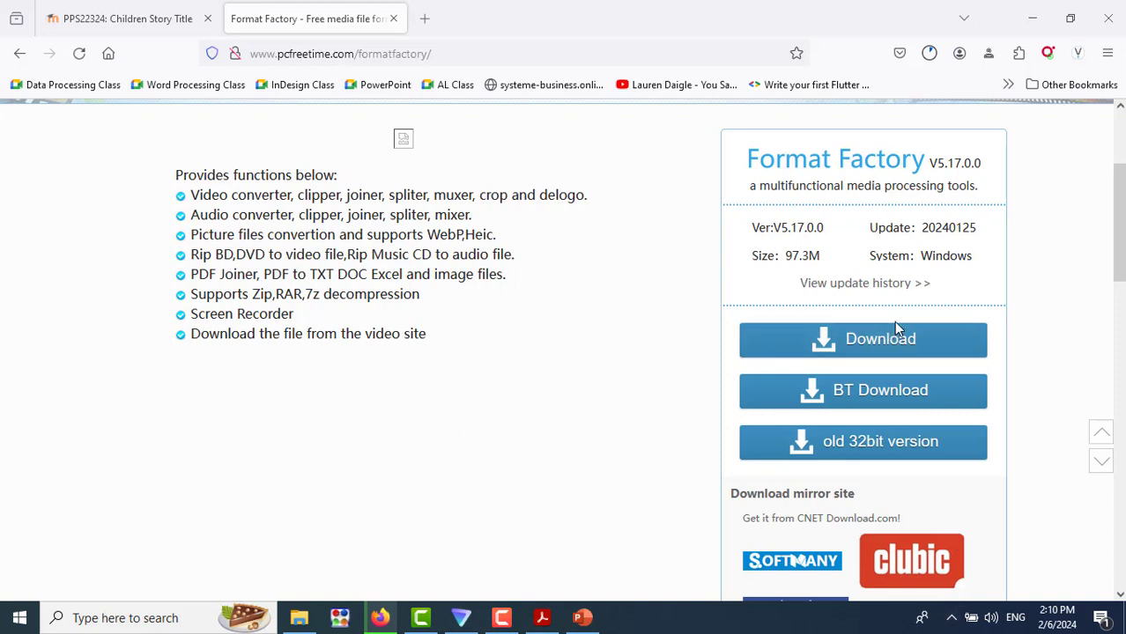
pyautogui.click(929, 55)
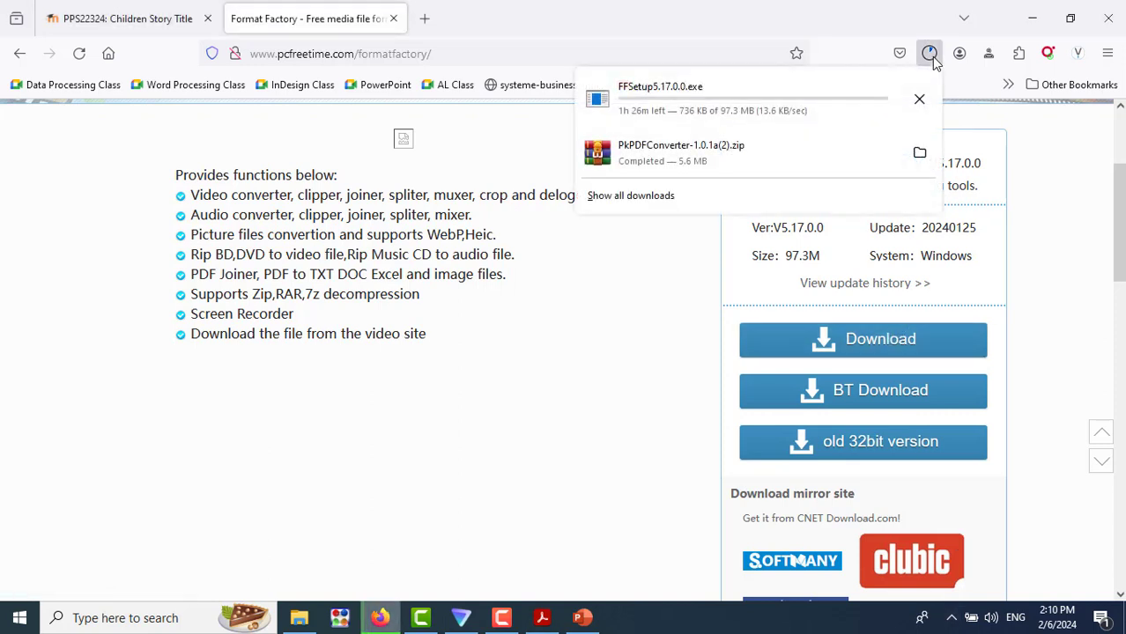
pyautogui.click(460, 618)
pyautogui.scroll(-3, 392, 537)
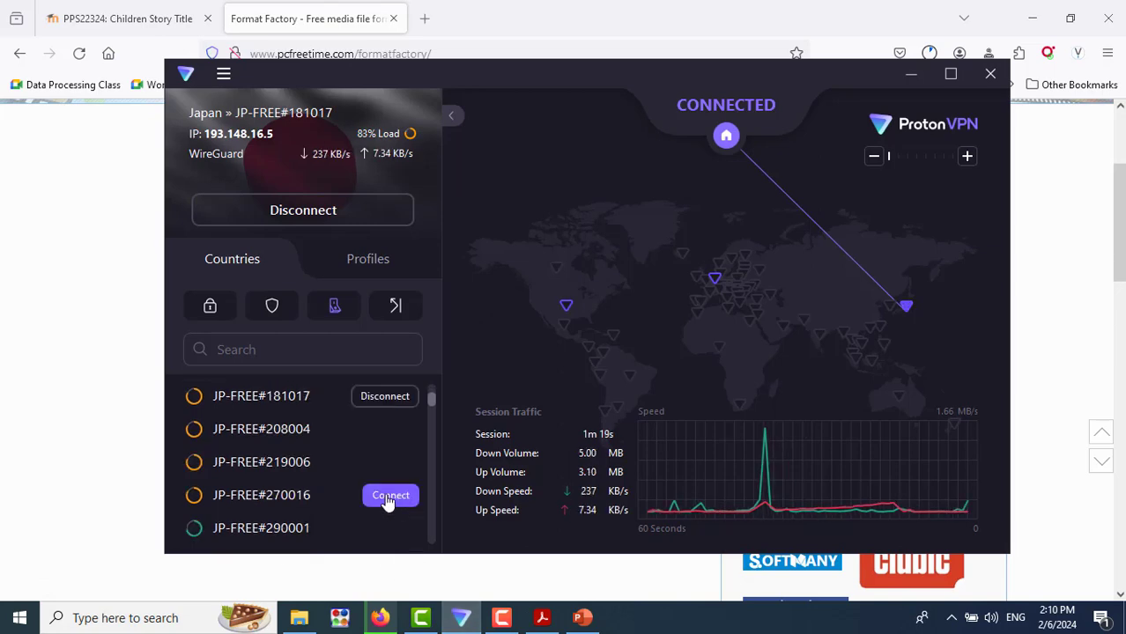
pyautogui.click(389, 496)
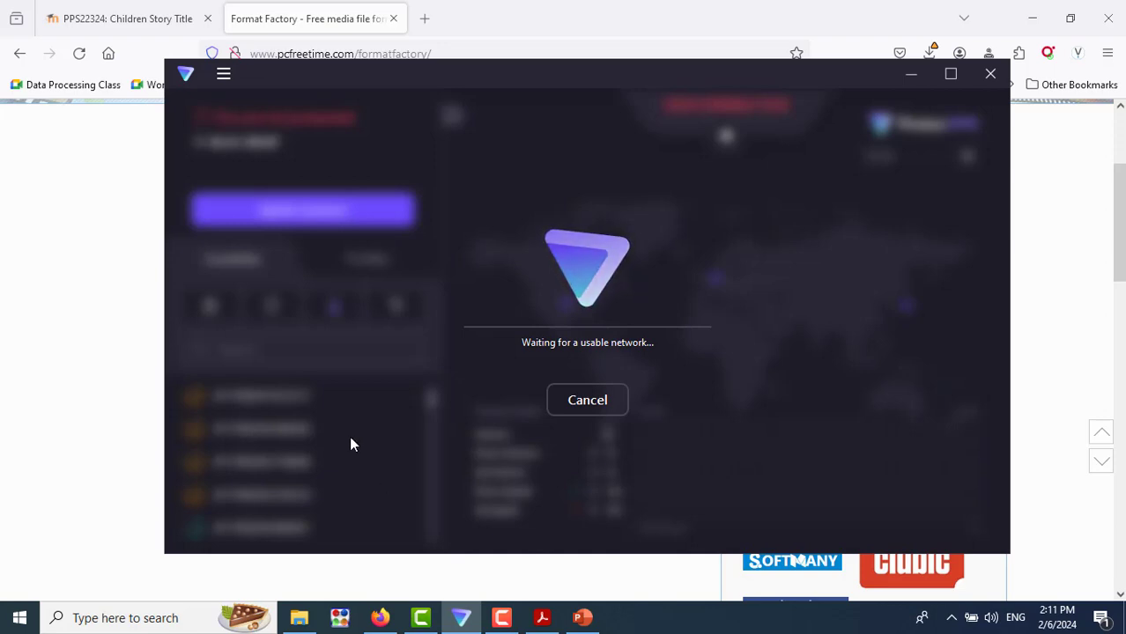
# Step: Return to the Format Factory page and retry the FFSetup5.17.0.0.exe download
pyautogui.click(138, 21)
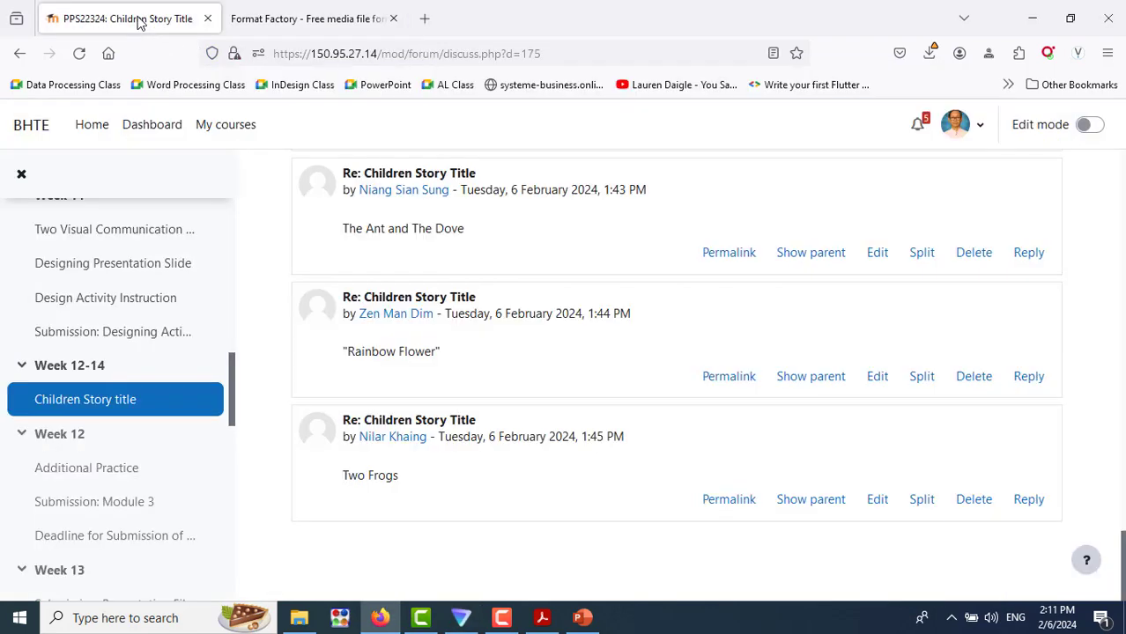
pyautogui.click(301, 28)
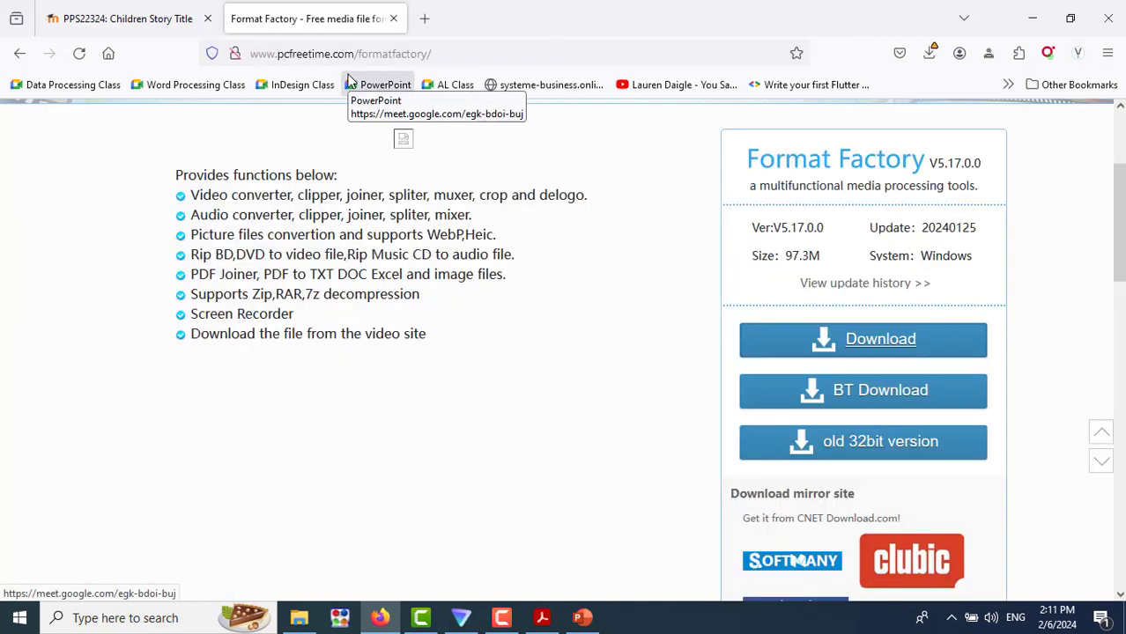
pyautogui.click(928, 53)
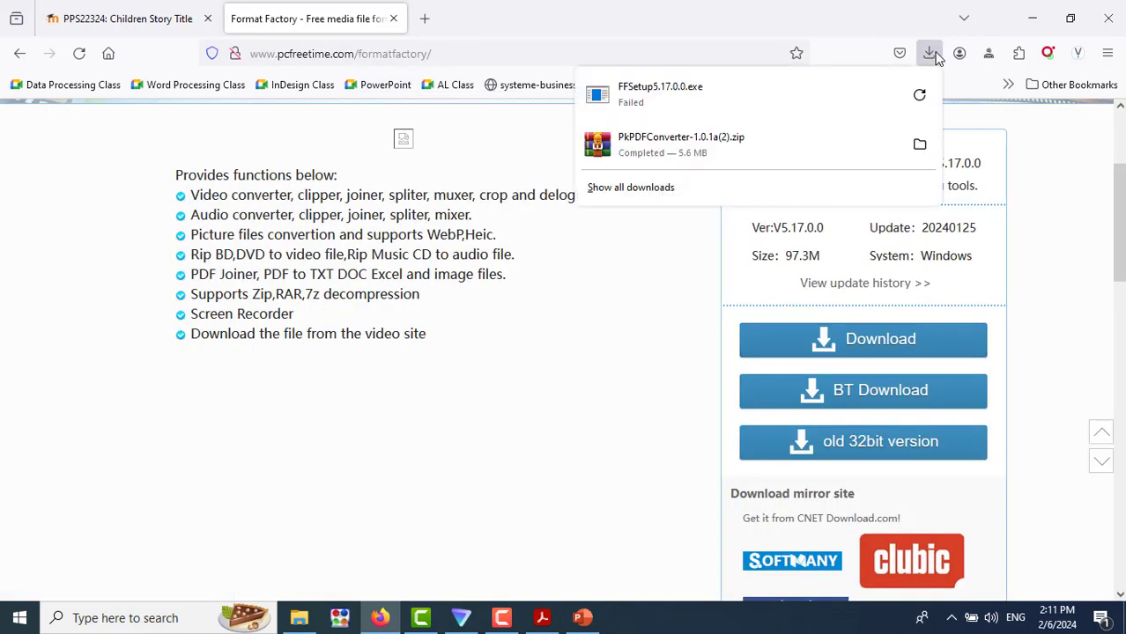
pyautogui.click(930, 103)
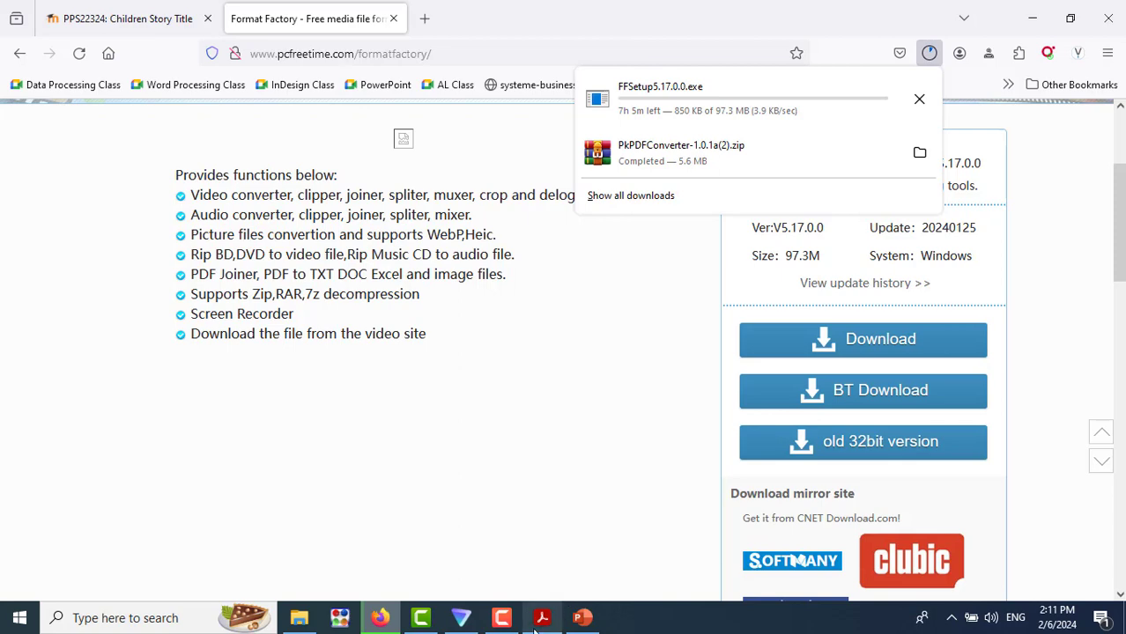
# Step: Close the Three Little Pigs PDF in Adobe Acrobat and cancel the FFSetup5.17.0.0.exe download
pyautogui.moveTo(539, 627)
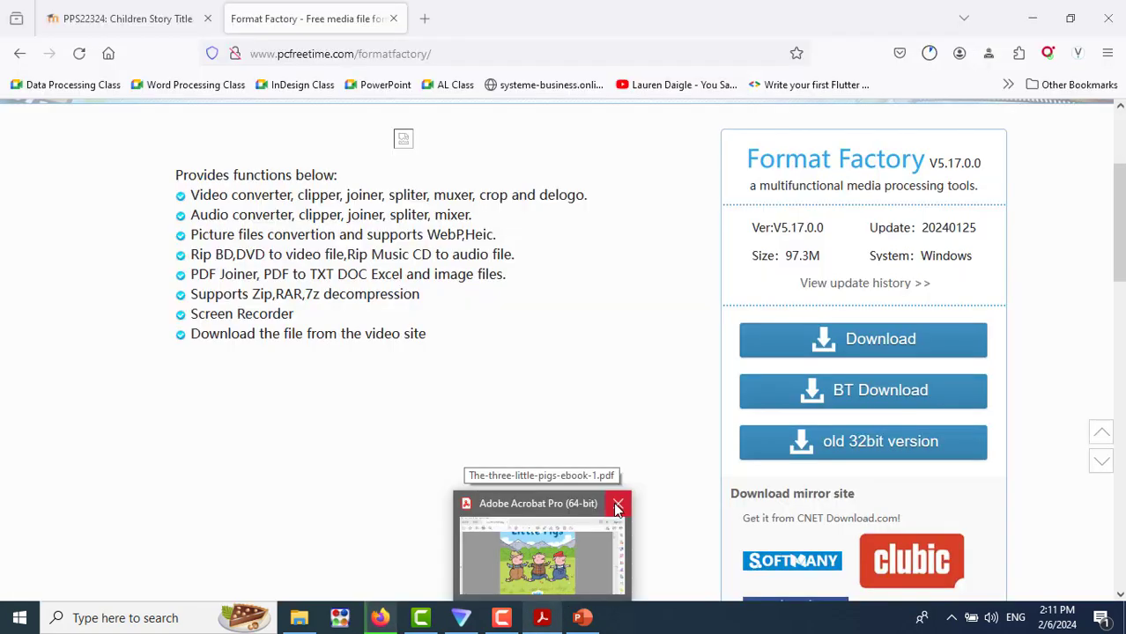
pyautogui.click(617, 507)
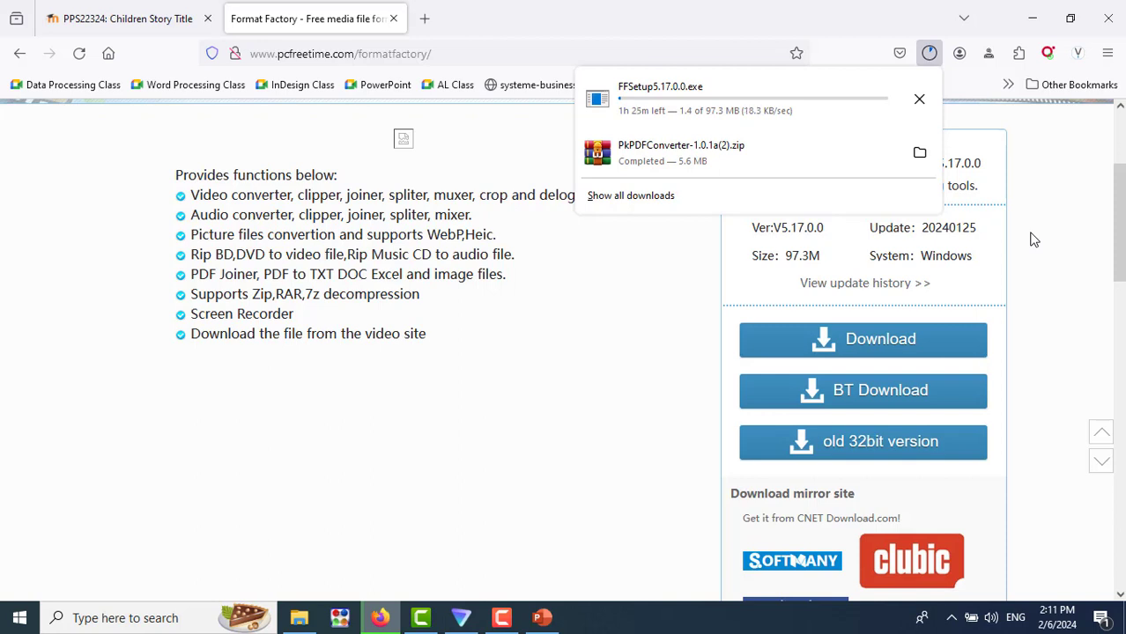
pyautogui.click(918, 99)
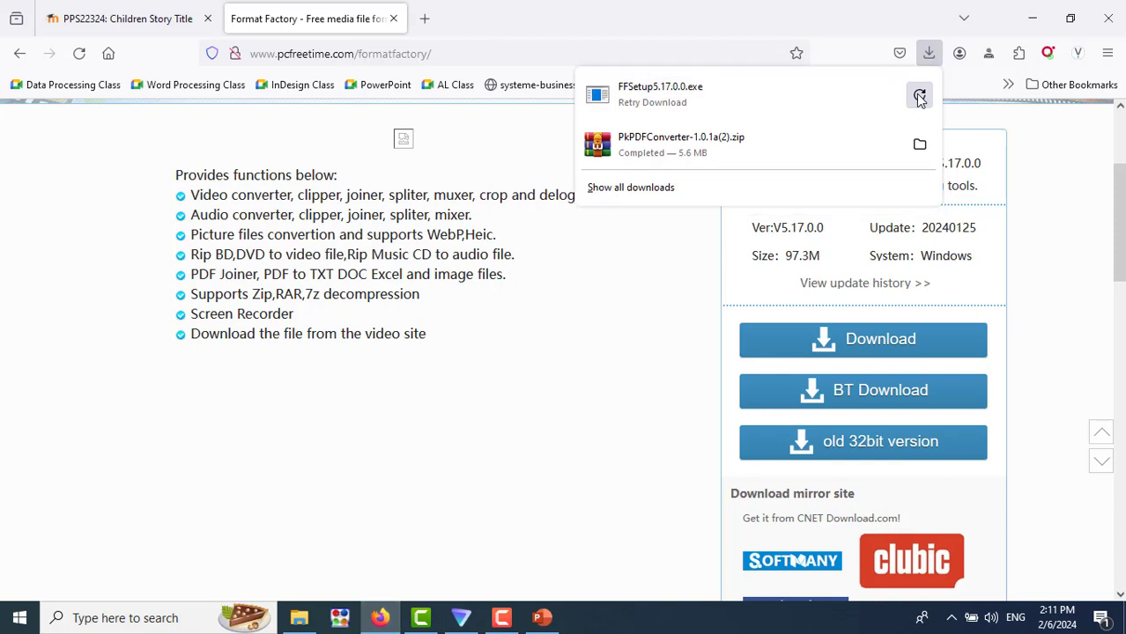
pyautogui.click(1060, 229)
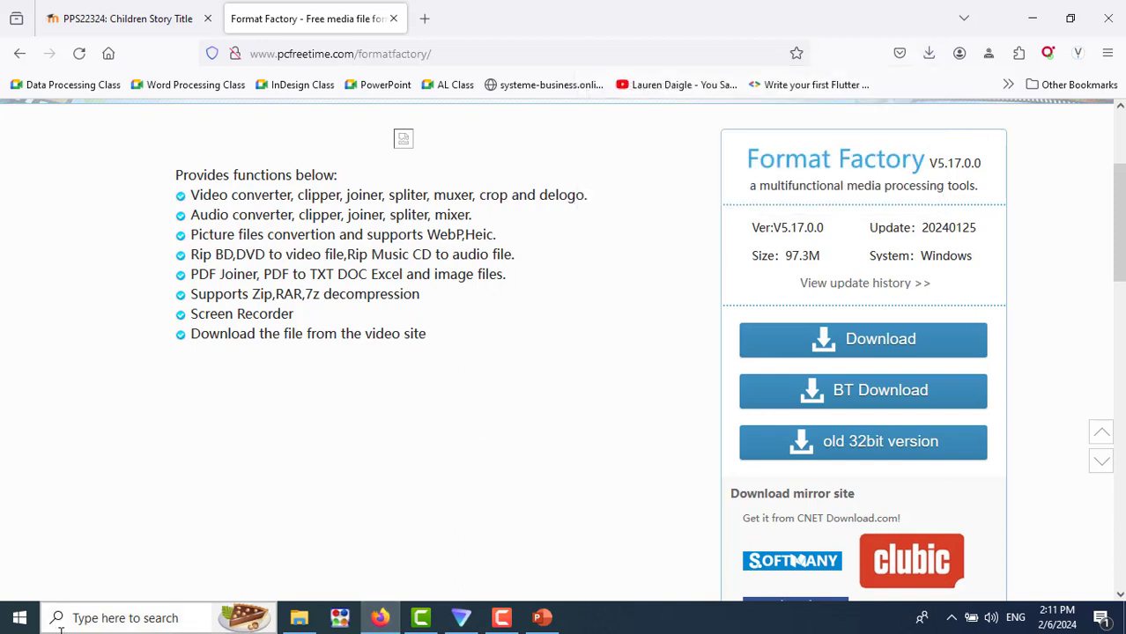
# Step: Search Windows for "format" and launch the installed Format Factory app
pyautogui.click(112, 621)
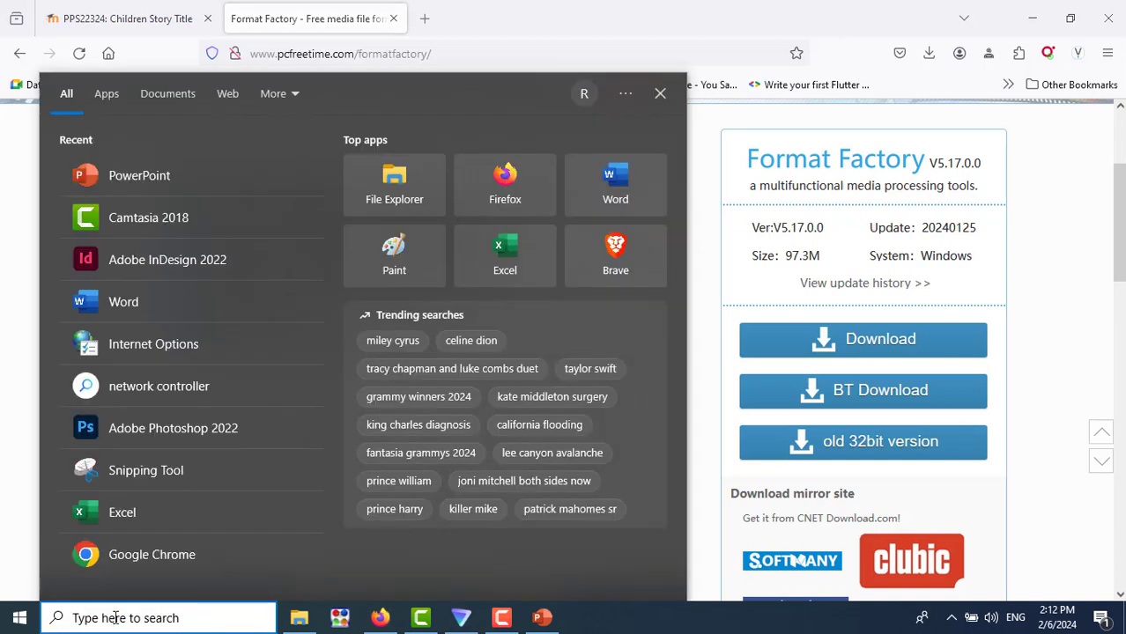
pyautogui.write('fo')
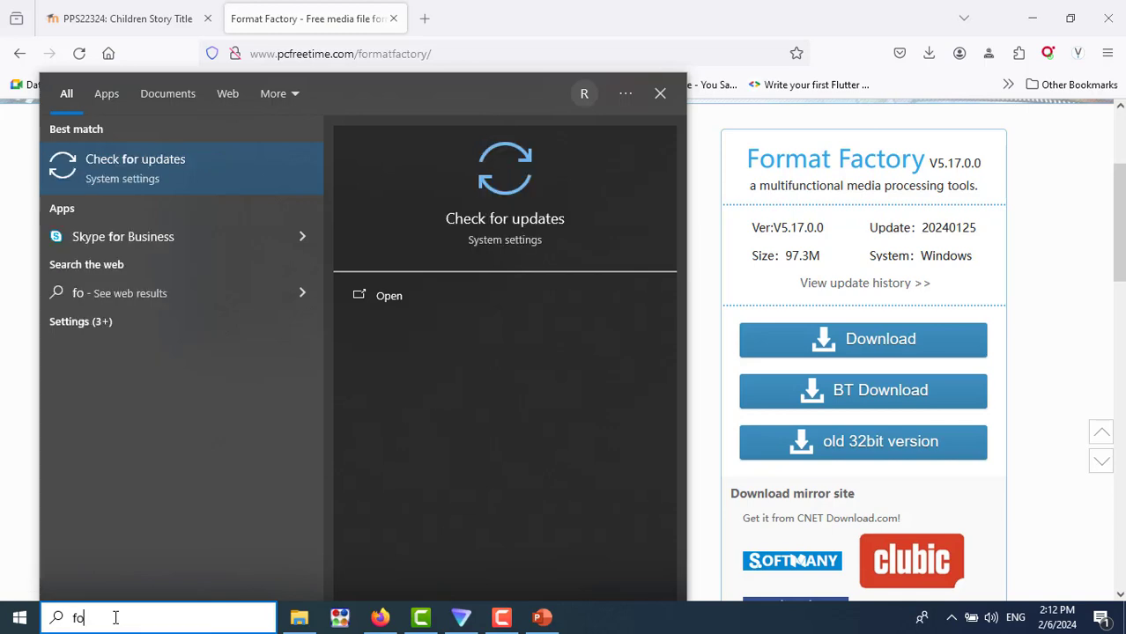
pyautogui.write('ma')
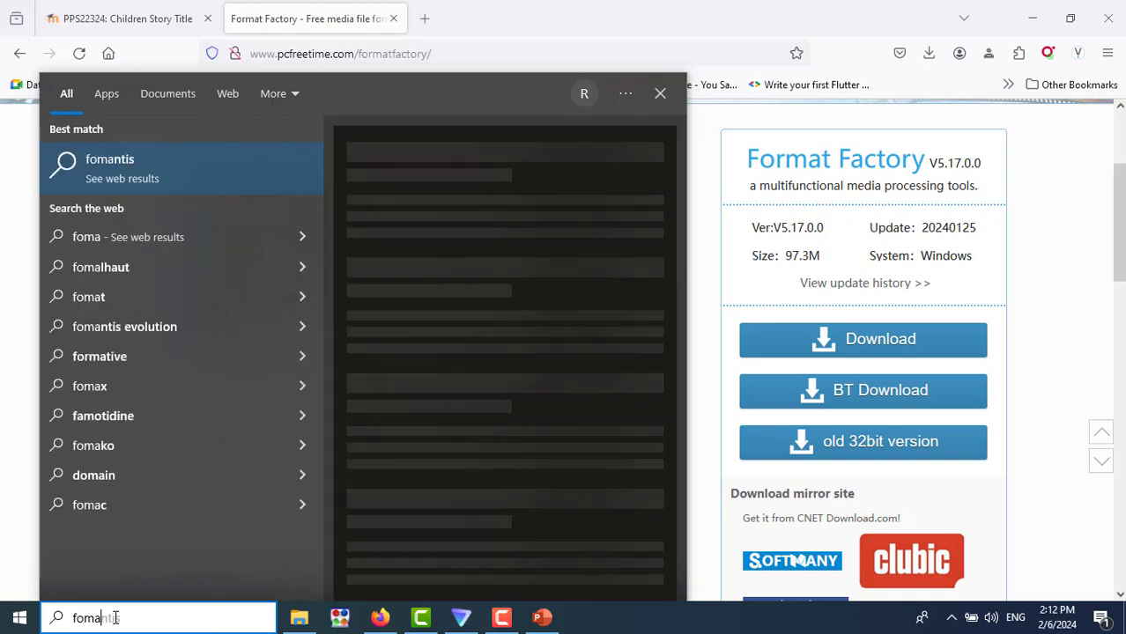
pyautogui.write('tfa')
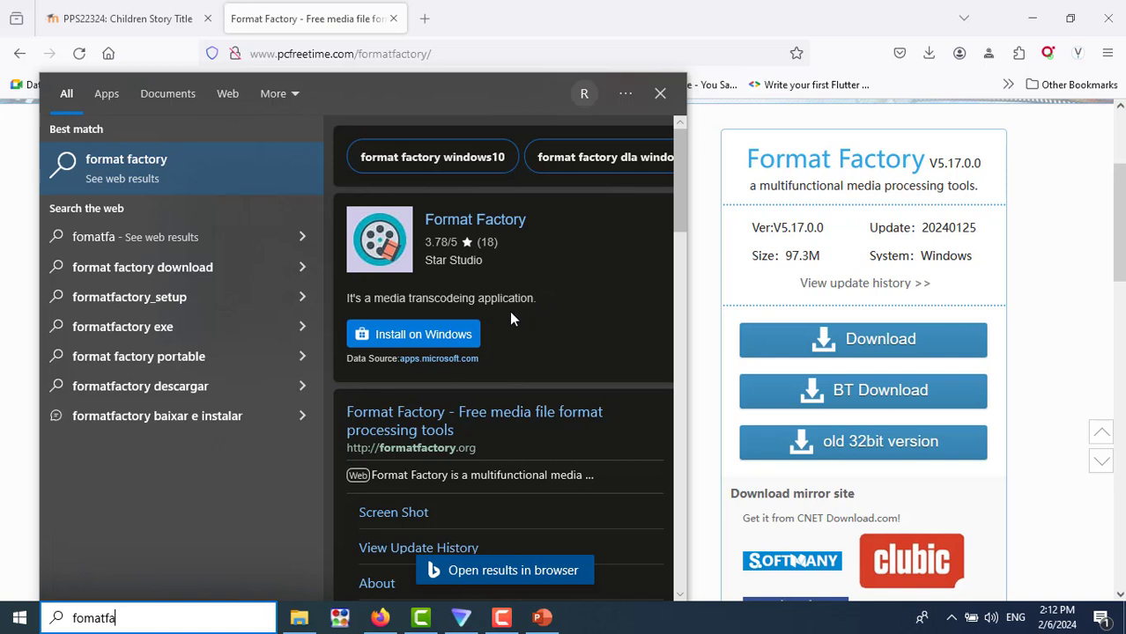
pyautogui.press('BackSpace')
pyautogui.press('BackSpace')
pyautogui.press('BackSpace')
pyautogui.press('BackSpace')
pyautogui.press('BackSpace')
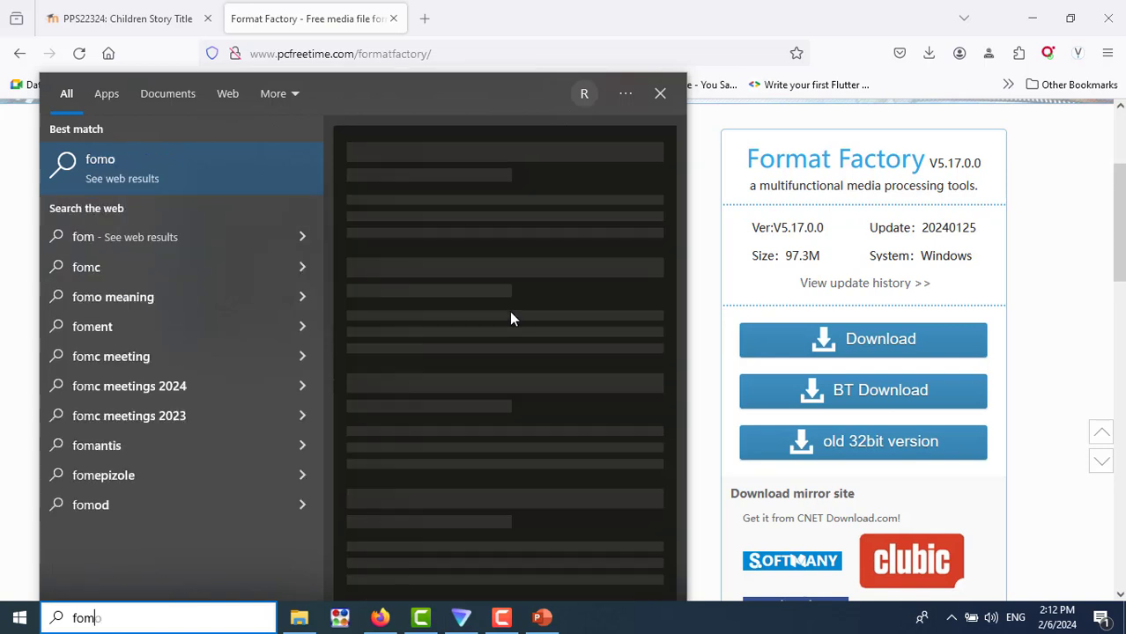
pyautogui.write('rmat')
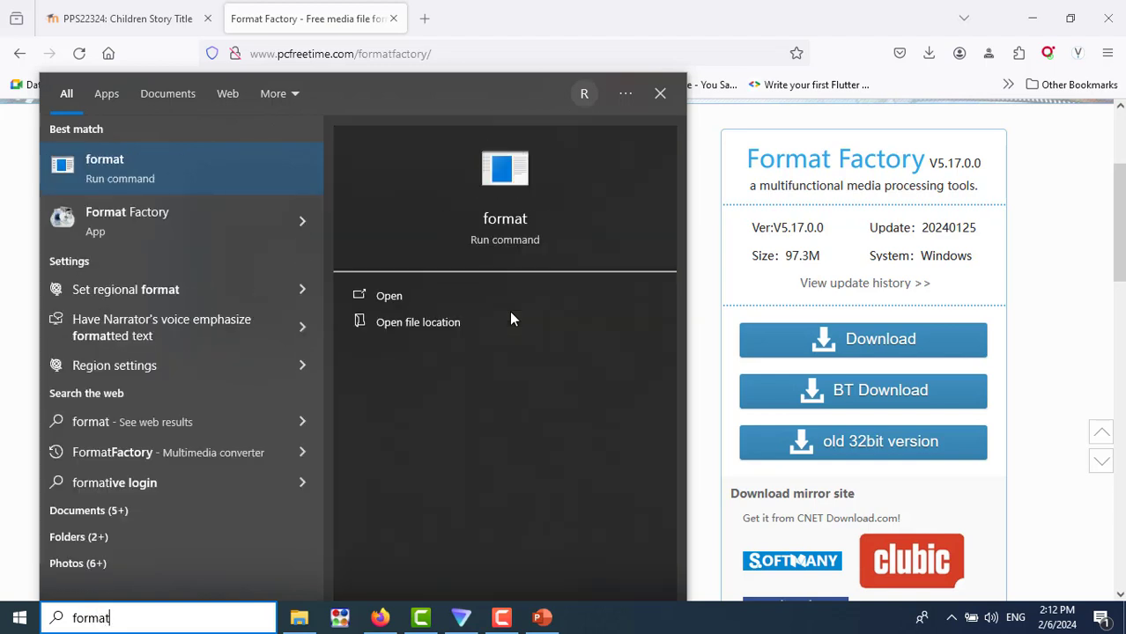
pyautogui.click(125, 225)
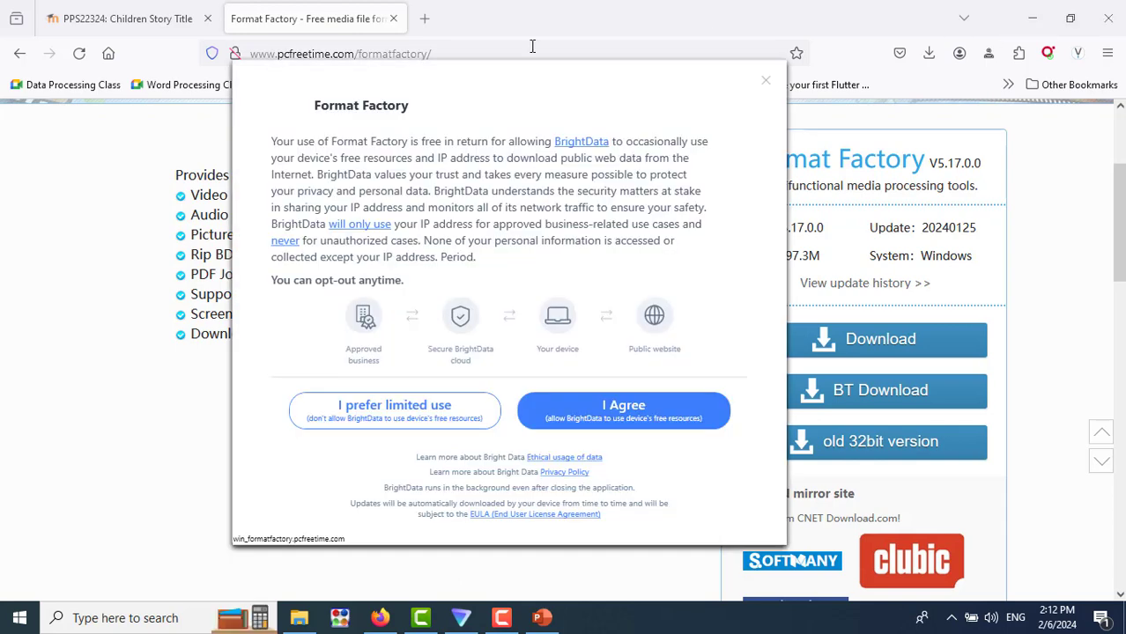
# Step: Close the Firefox browser and open Format Factory with the limited-use option instead of BrightData sharing
pyautogui.click(393, 18)
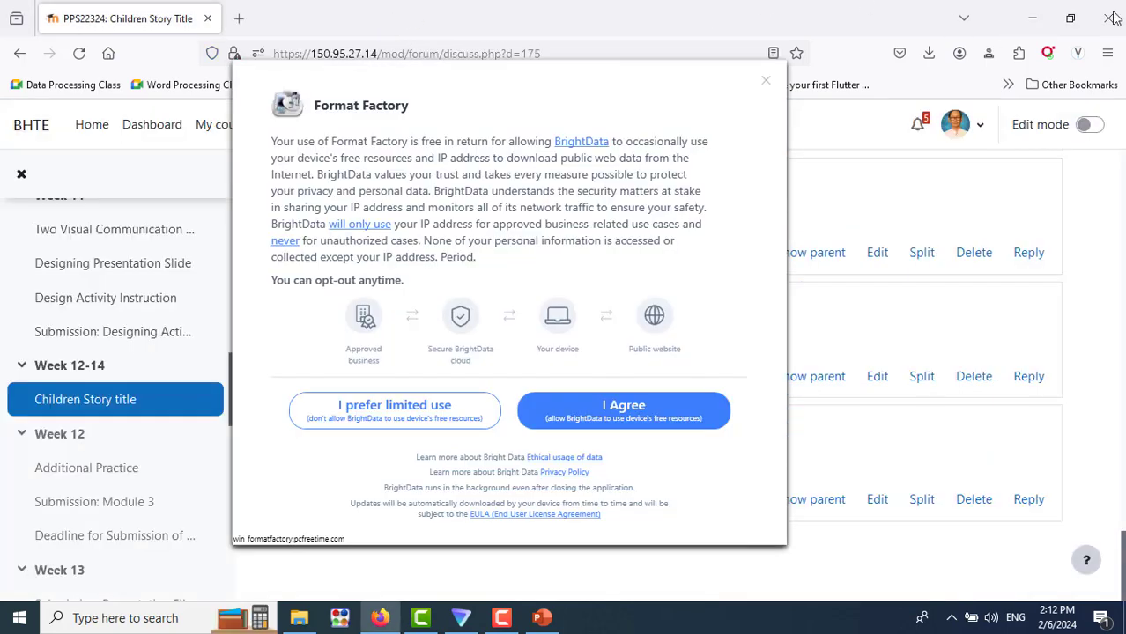
pyautogui.click(1112, 16)
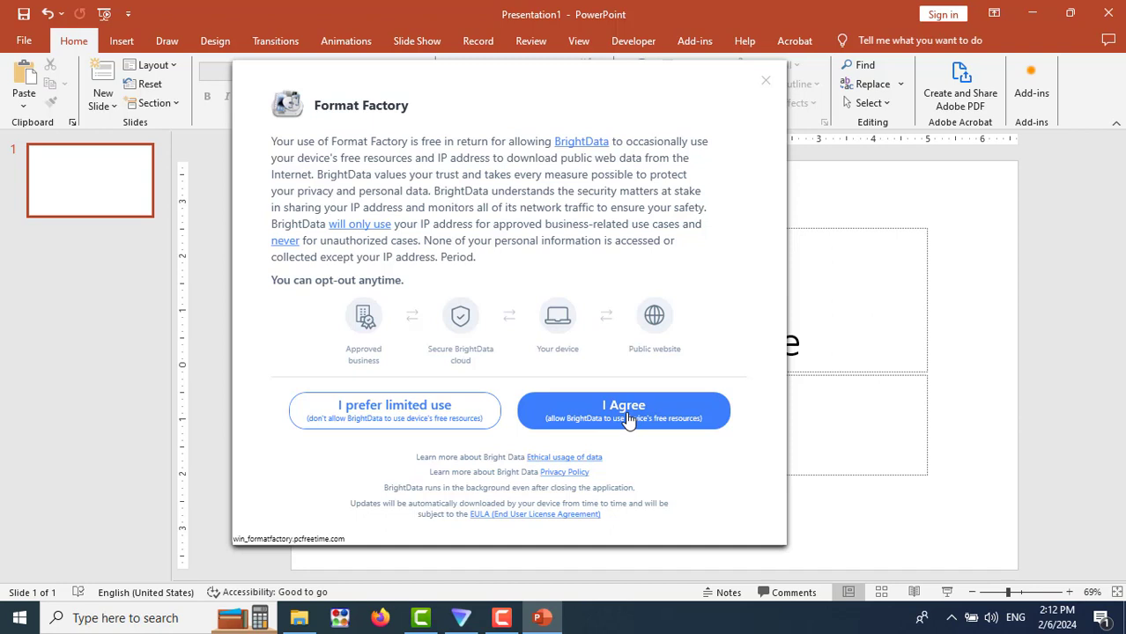
pyautogui.click(397, 414)
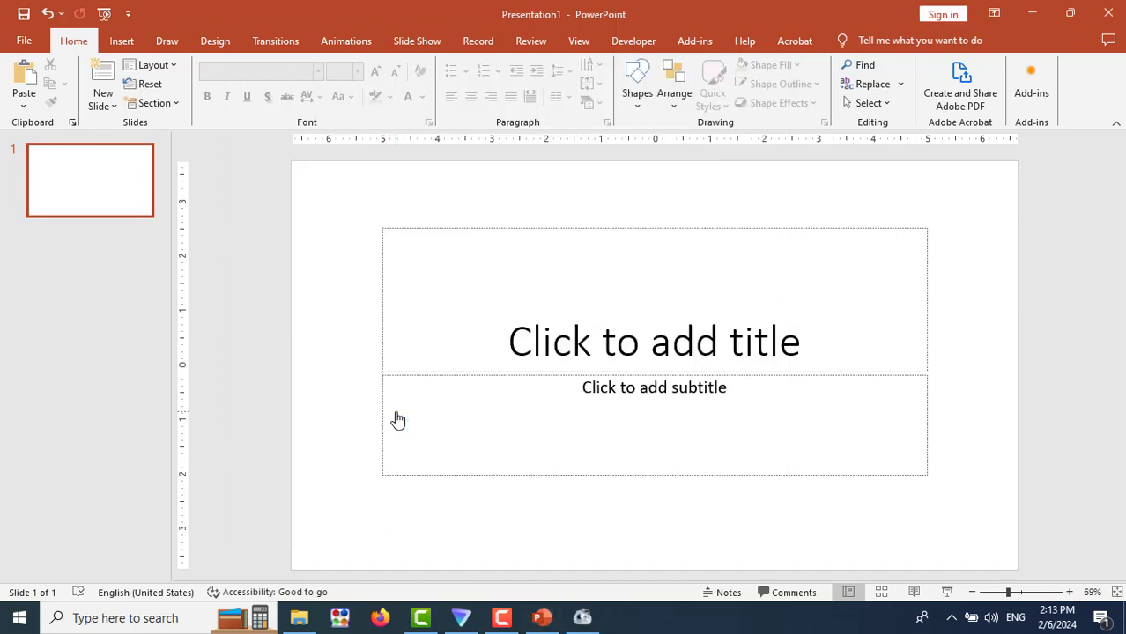
pyautogui.click(582, 619)
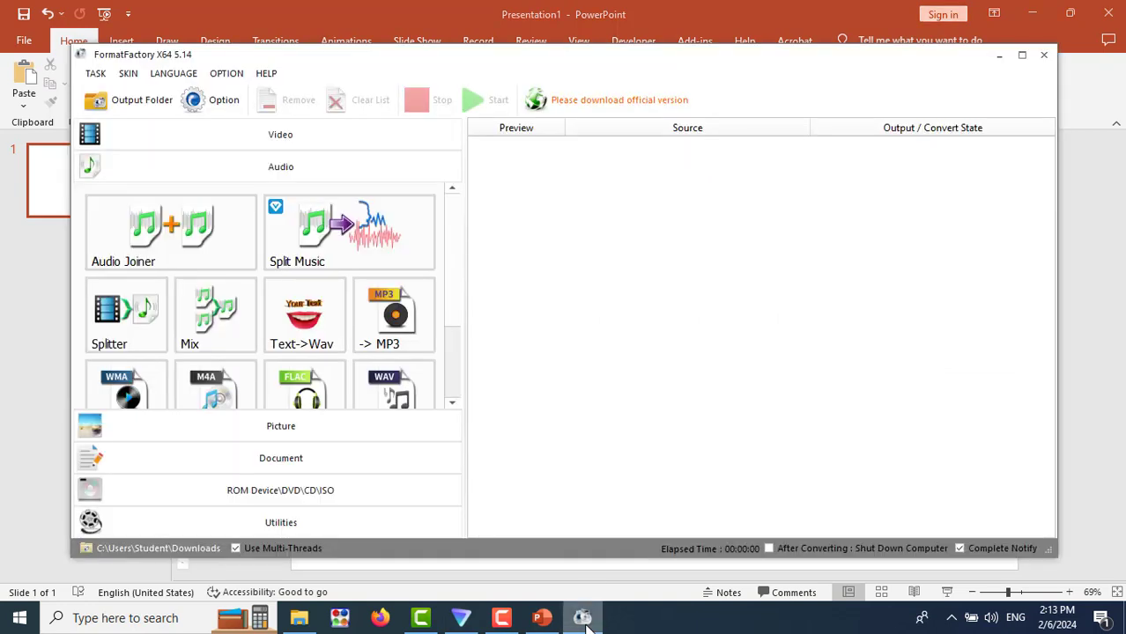
# Step: Look through Format Factory's Picture, Audio and Video conversion categories
pyautogui.click(368, 325)
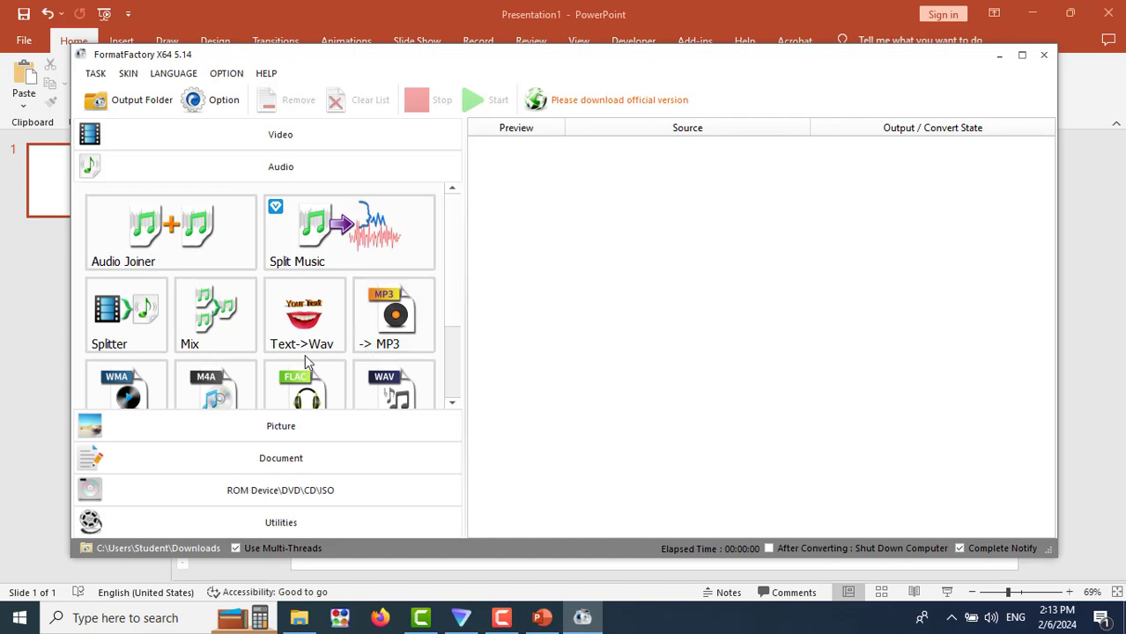
pyautogui.click(282, 436)
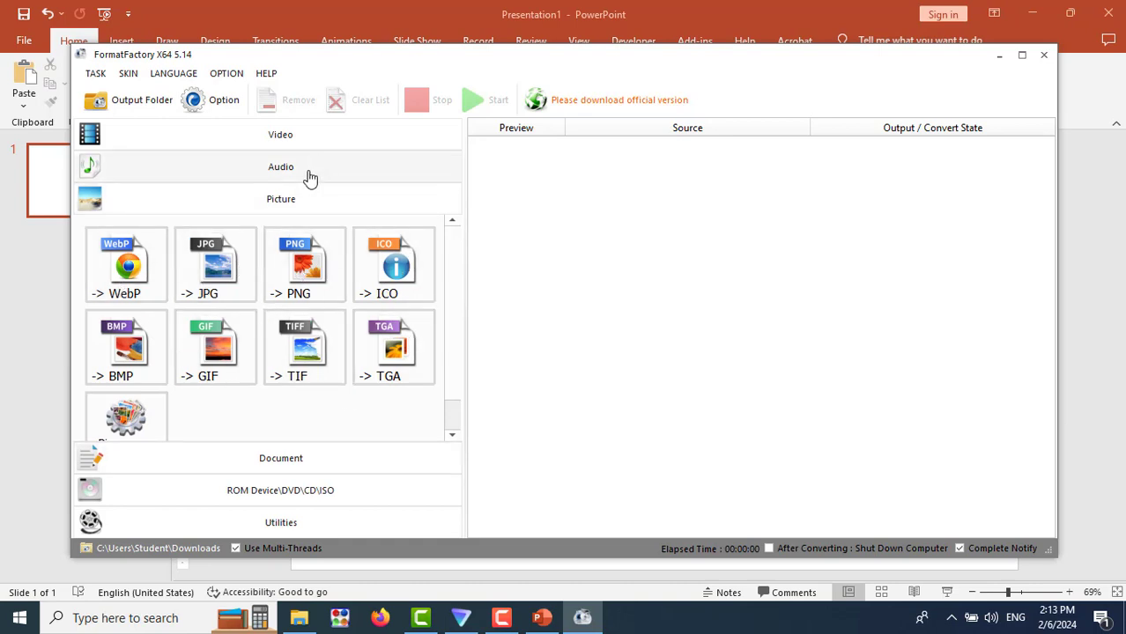
pyautogui.click(277, 168)
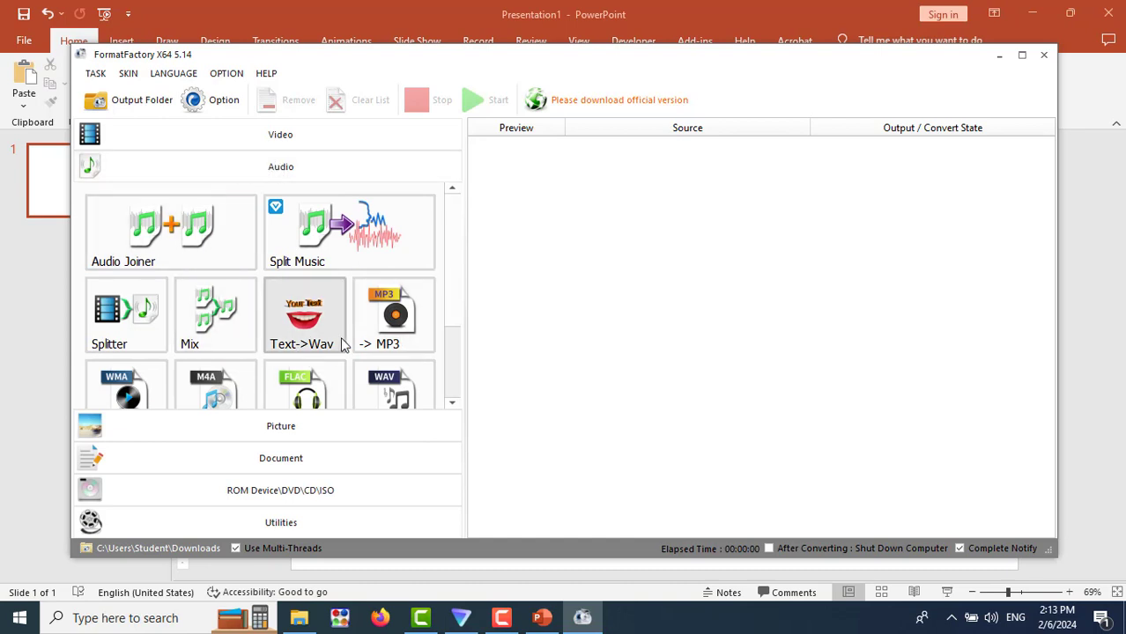
pyautogui.click(311, 141)
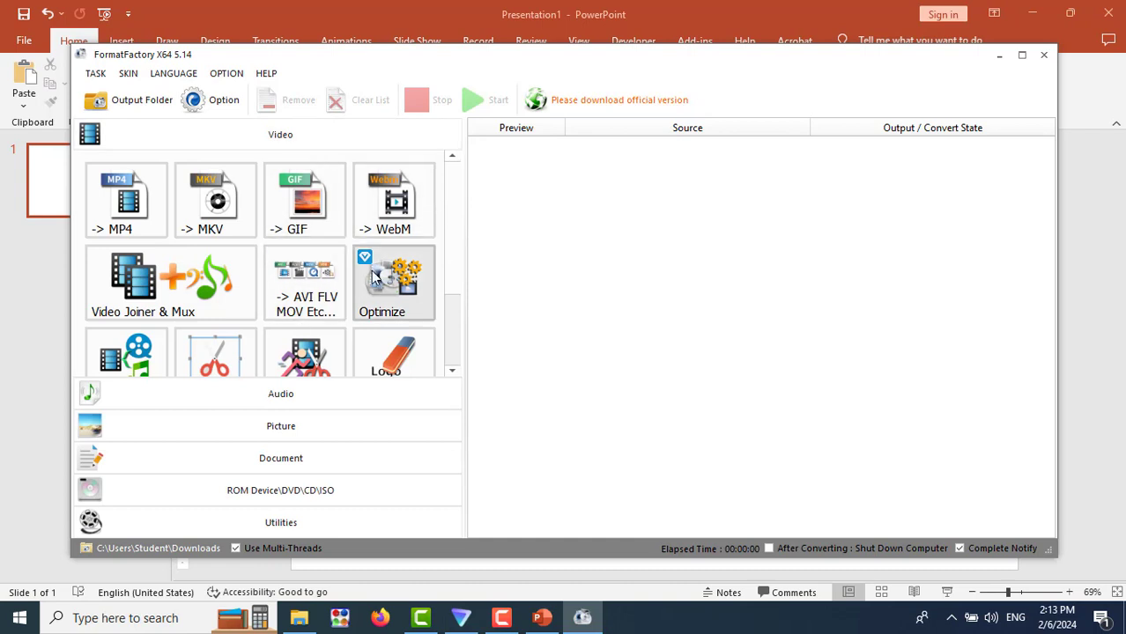
# Step: Start a picture-to-JPG conversion and browse for source files in Desktop > PkPdfConverter > Children Story > The-three-little-pigs-ebook-1
pyautogui.click(301, 427)
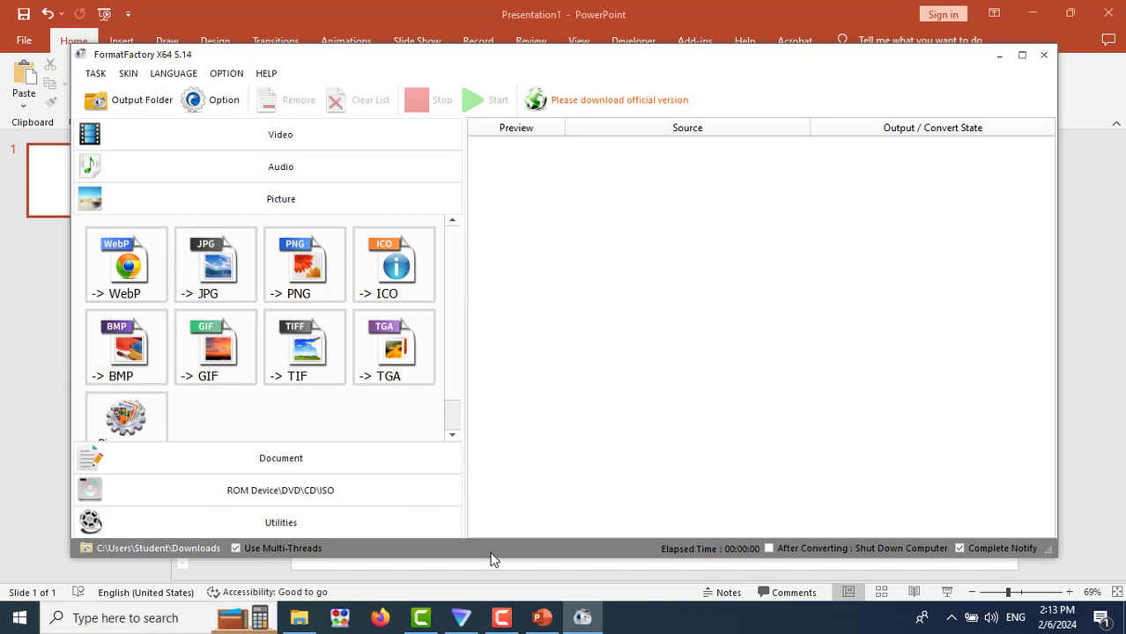
pyautogui.click(225, 279)
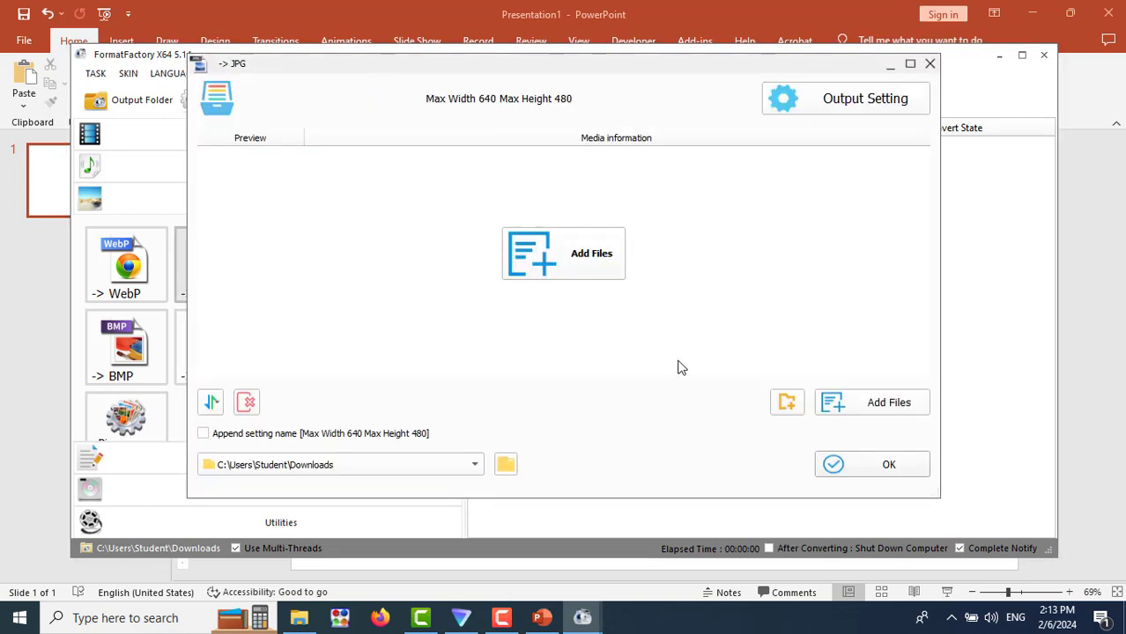
pyautogui.moveTo(531, 620)
pyautogui.click(560, 268)
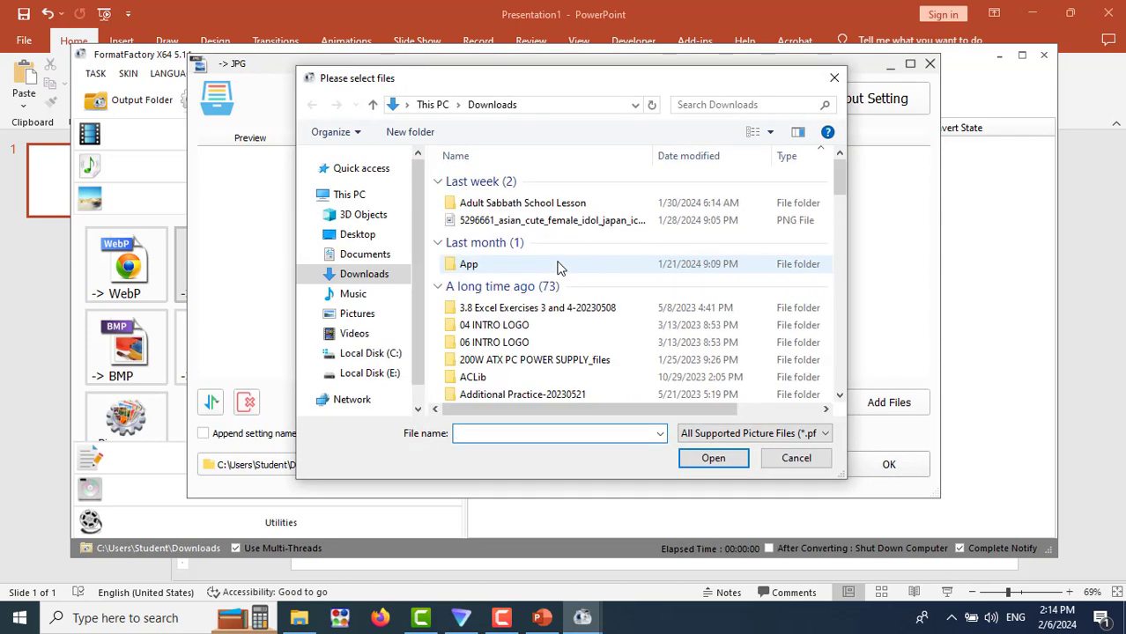
pyautogui.click(357, 236)
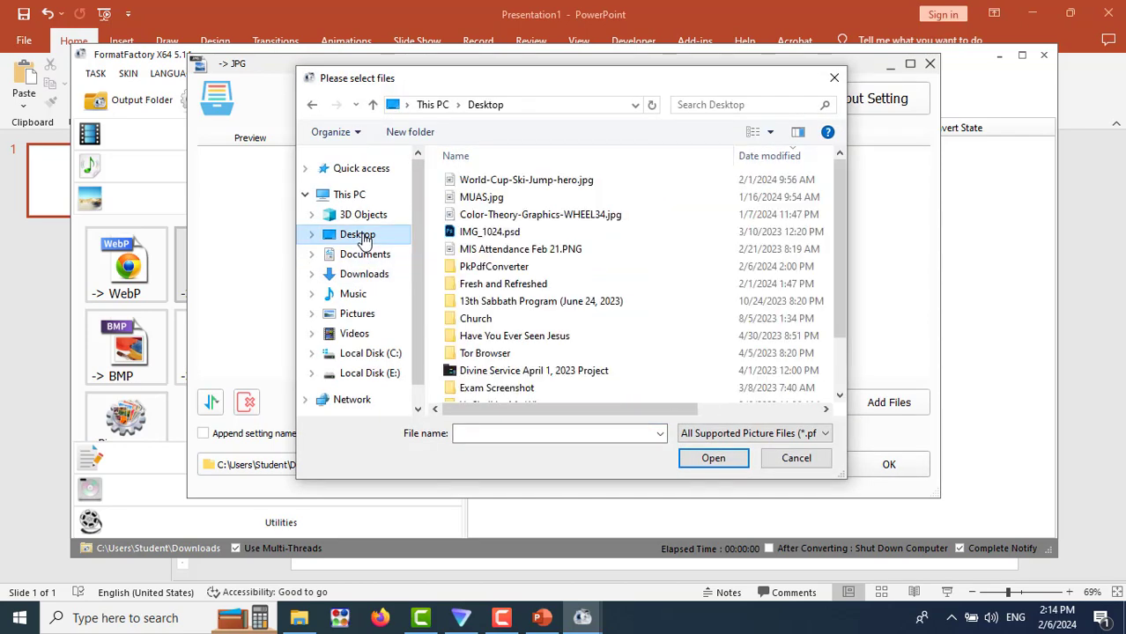
pyautogui.doubleClick(495, 266)
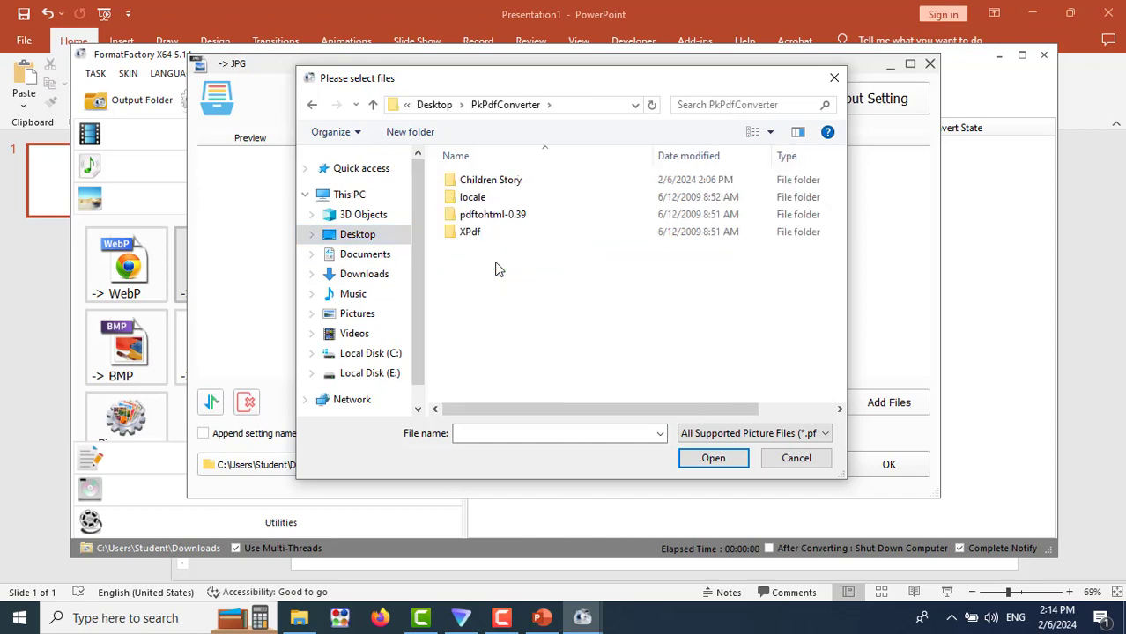
pyautogui.doubleClick(493, 181)
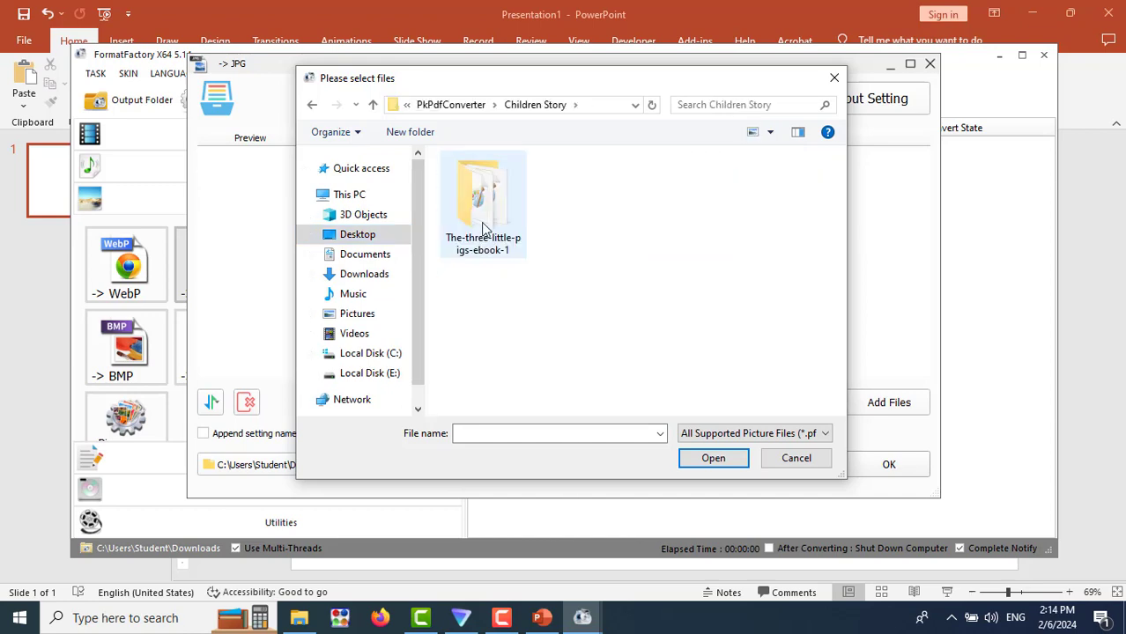
pyautogui.click(482, 227)
pyautogui.doubleClick(482, 228)
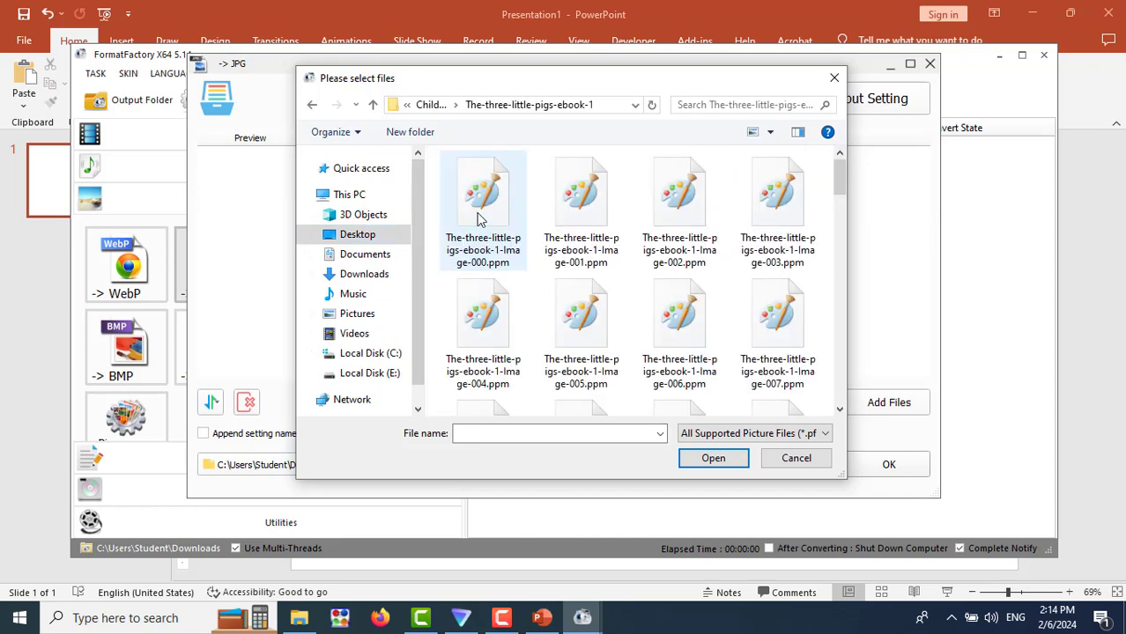
# Step: Select The-three-little-pigs-ebook-1-Image-000.ppm and list the folder's files in Details view, sorted by type
pyautogui.click(480, 218)
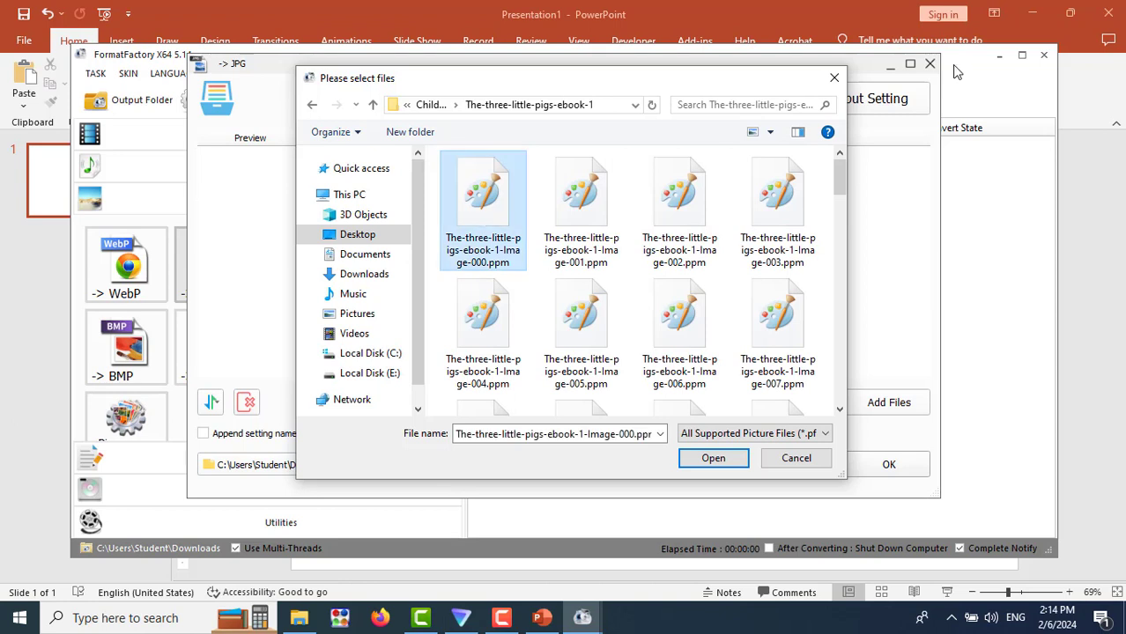
pyautogui.click(797, 132)
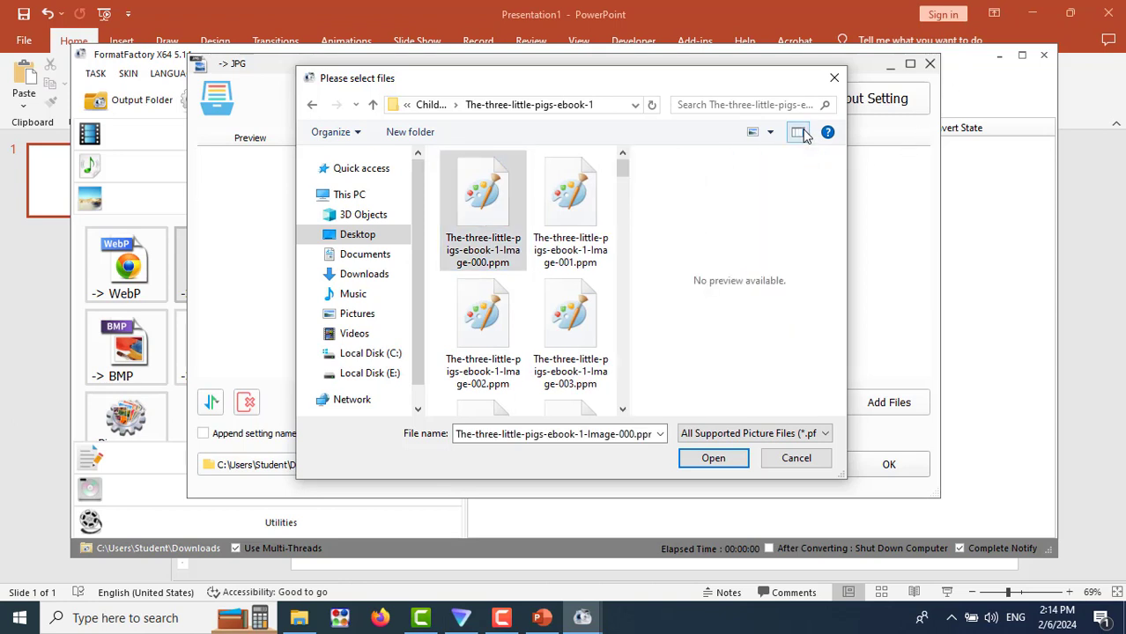
pyautogui.click(797, 133)
pyautogui.click(770, 133)
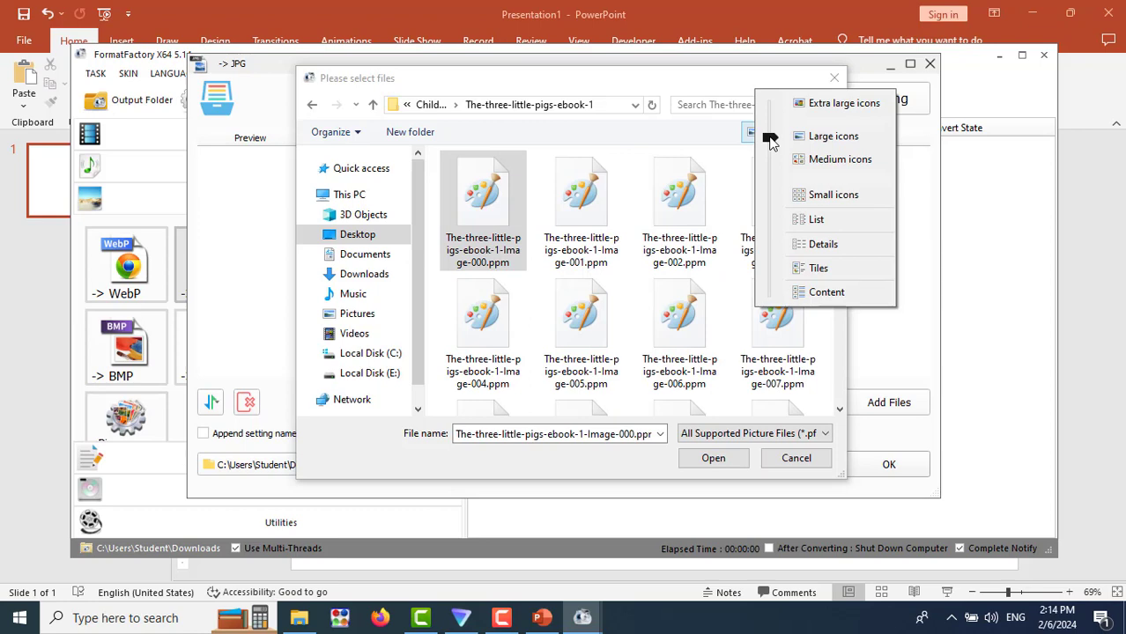
pyautogui.click(808, 249)
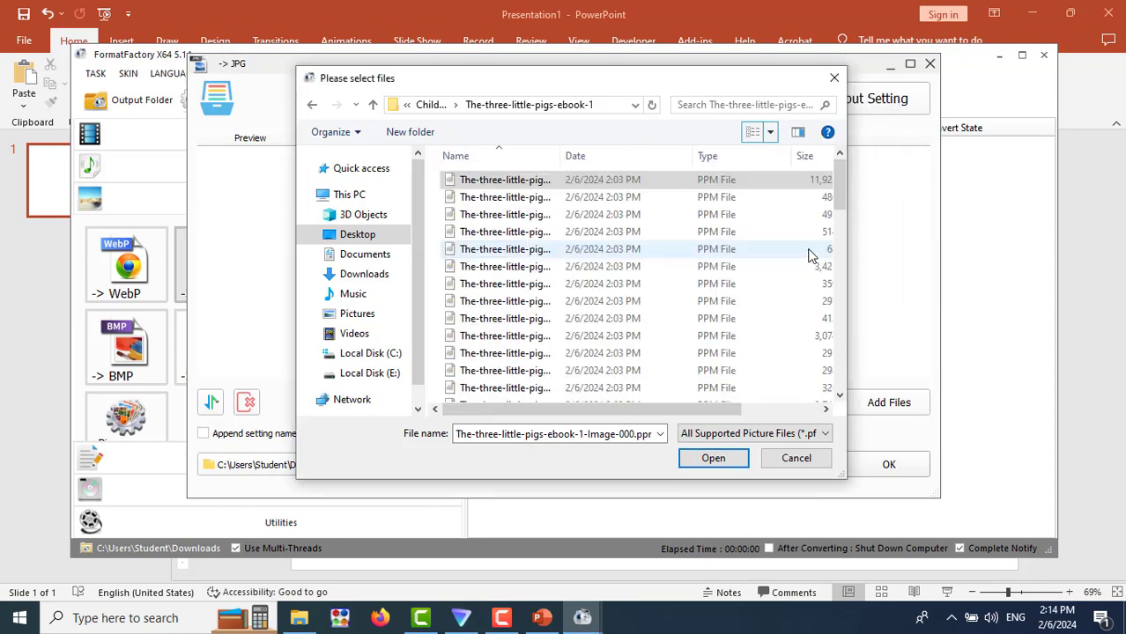
pyautogui.click(710, 157)
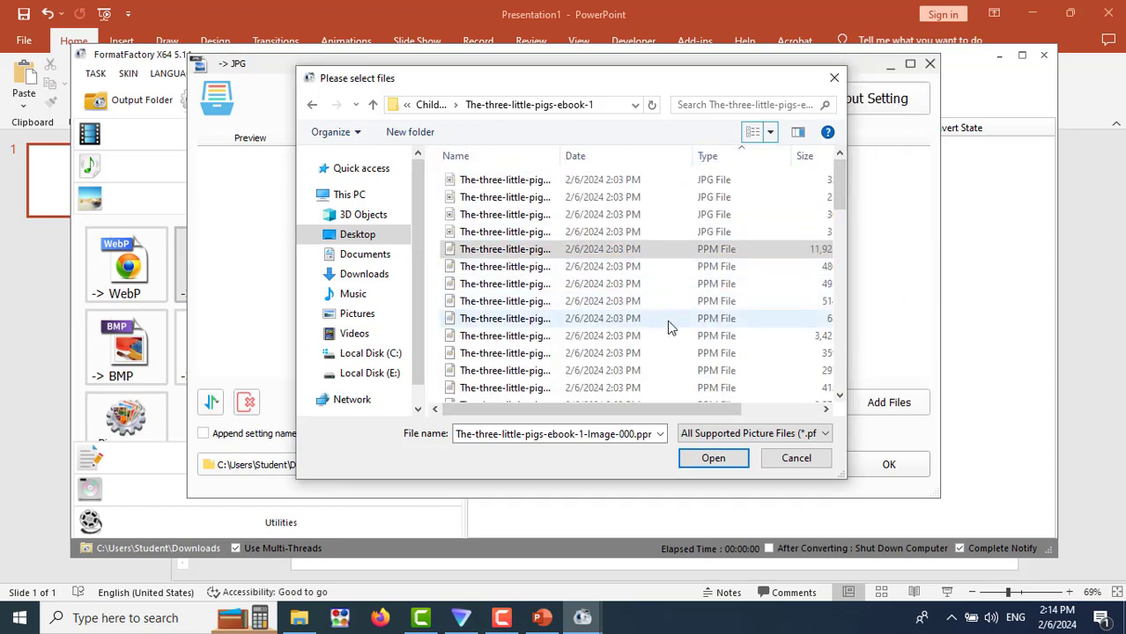
# Step: Extend the selection to all PPM images through Image-059.ppm and add them to the JPG conversion
pyautogui.scroll(-10, 691, 326)
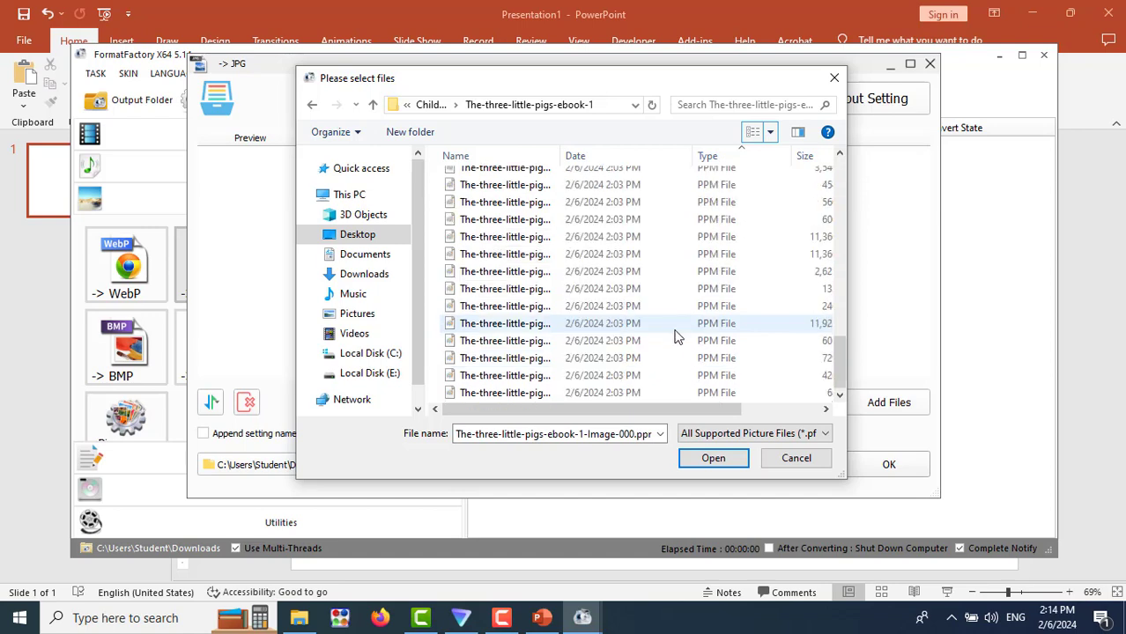
pyautogui.keyDown('shift'); pyautogui.click(627, 396); pyautogui.keyUp('shift')
pyautogui.scroll(10, 716, 356)
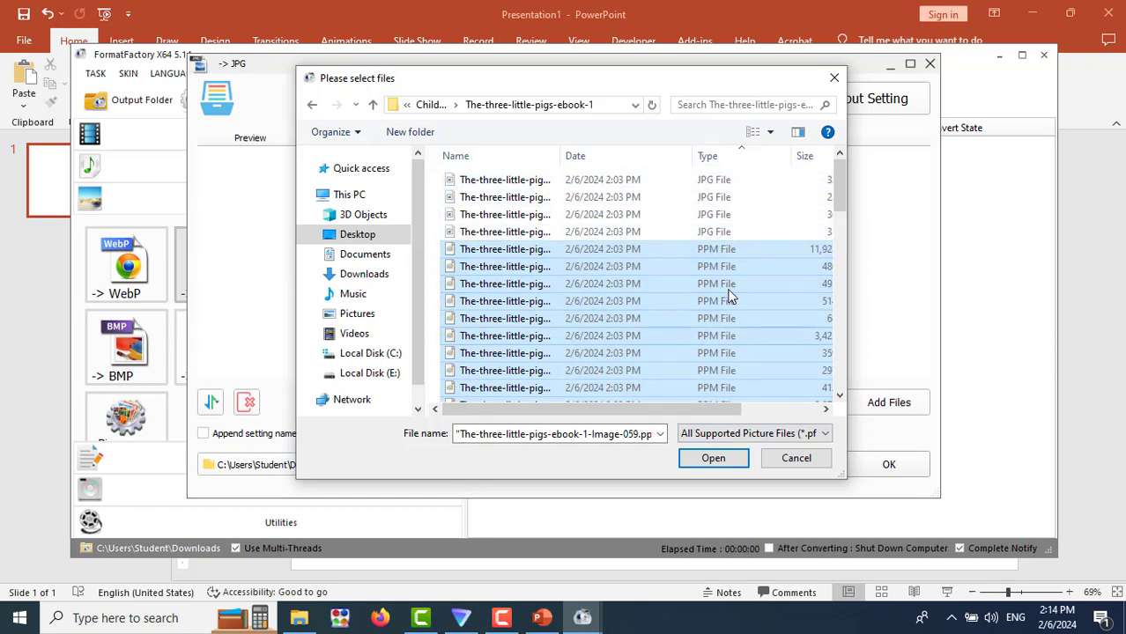
pyautogui.click(714, 461)
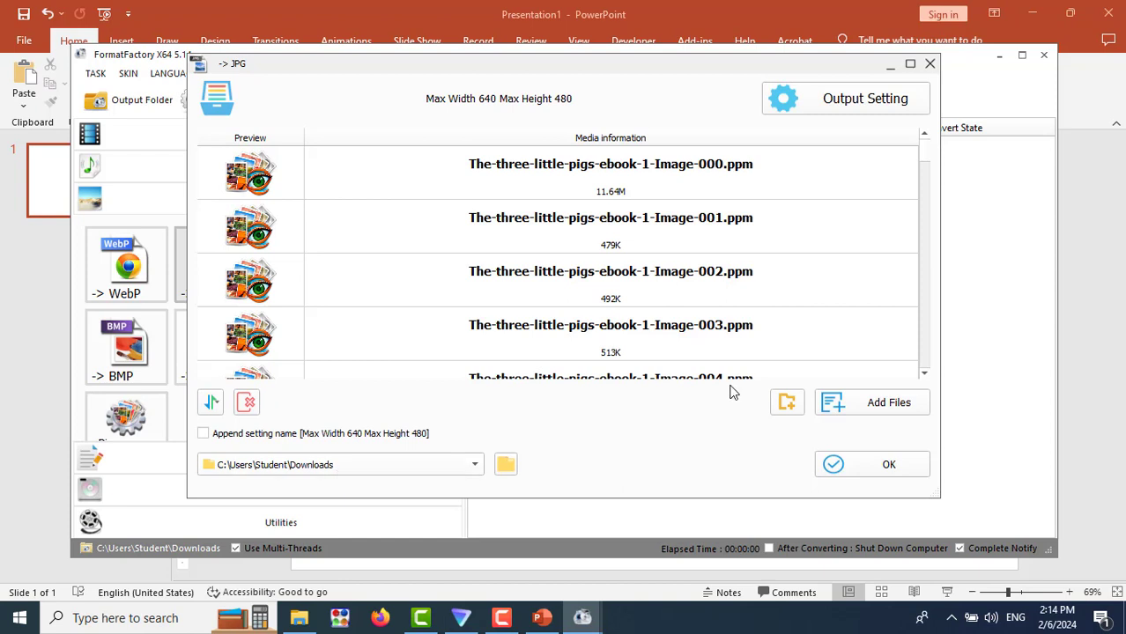
# Step: Set the JPG output to the source file folder and start converting the queued PPM images
pyautogui.click(474, 466)
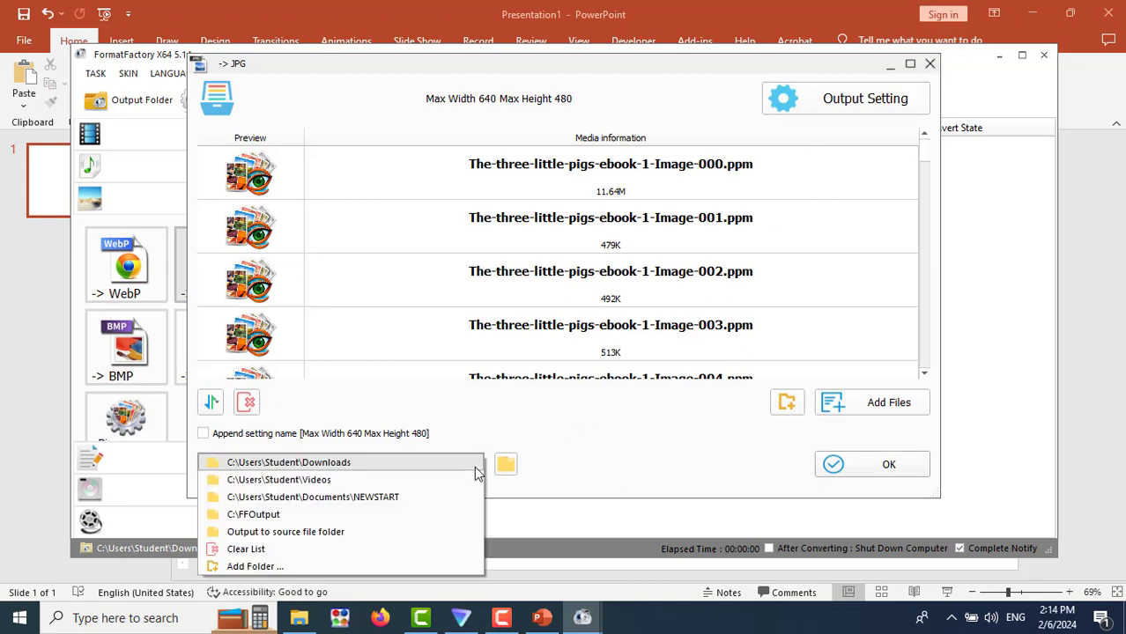
pyautogui.click(310, 534)
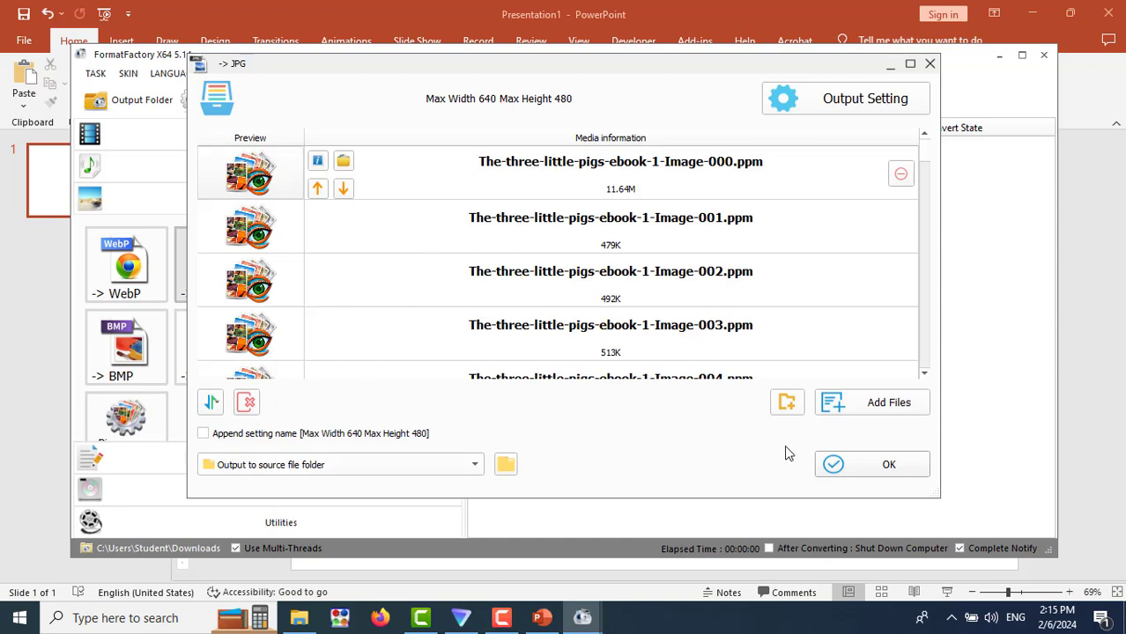
pyautogui.click(889, 465)
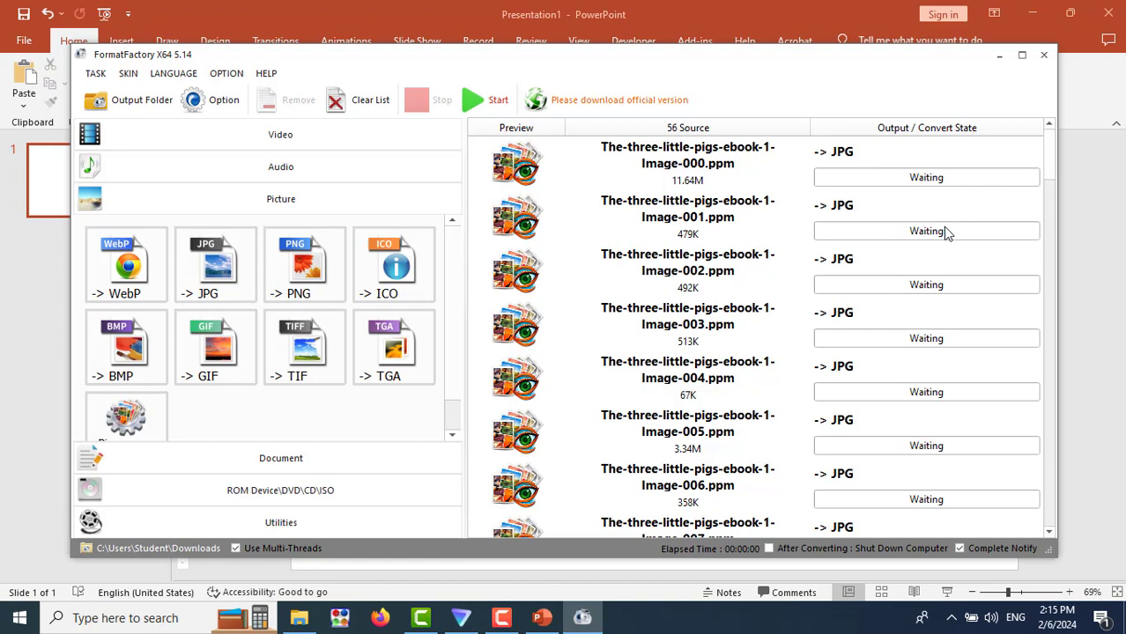
pyautogui.click(490, 103)
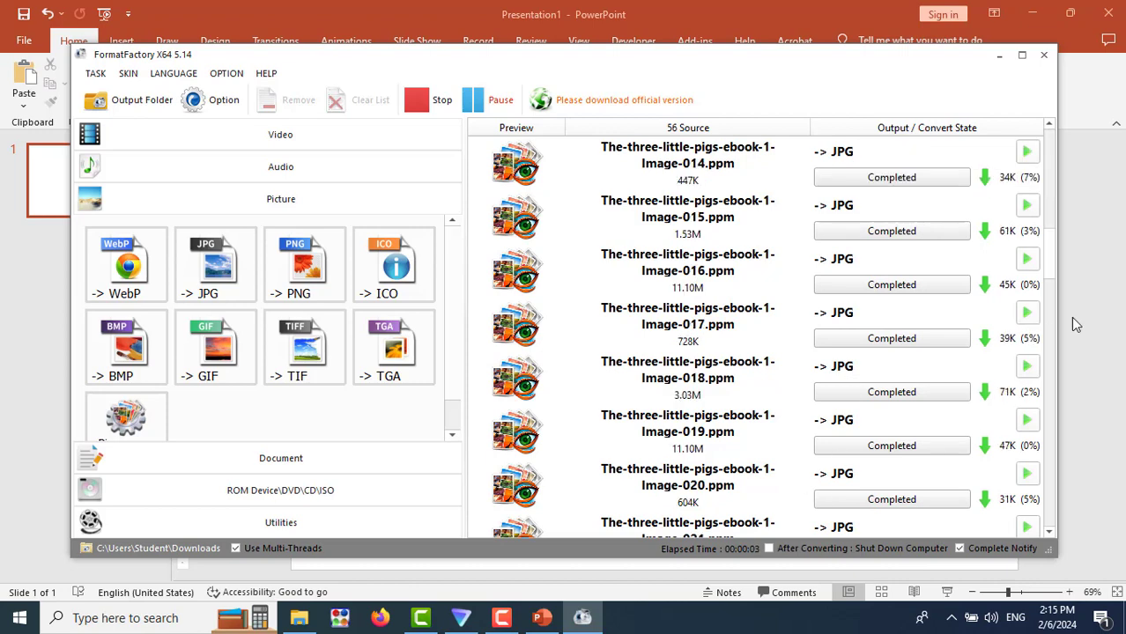
# Step: Check the conversion list down to its last image and close Format Factory
pyautogui.scroll(-5, 1051, 459)
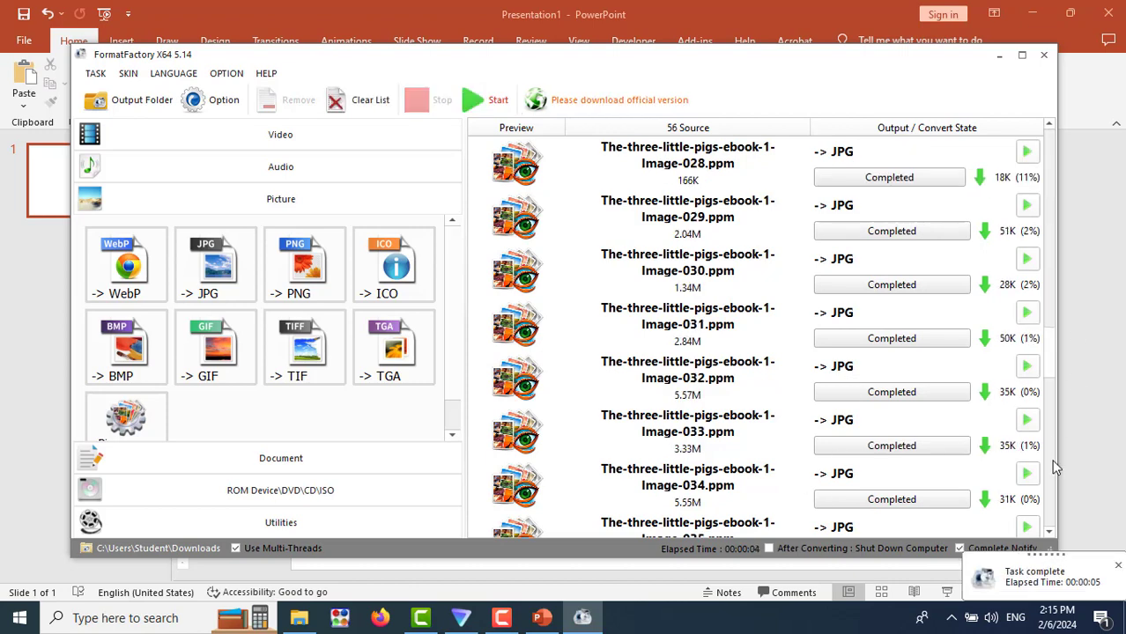
pyautogui.scroll(-5, 1048, 385)
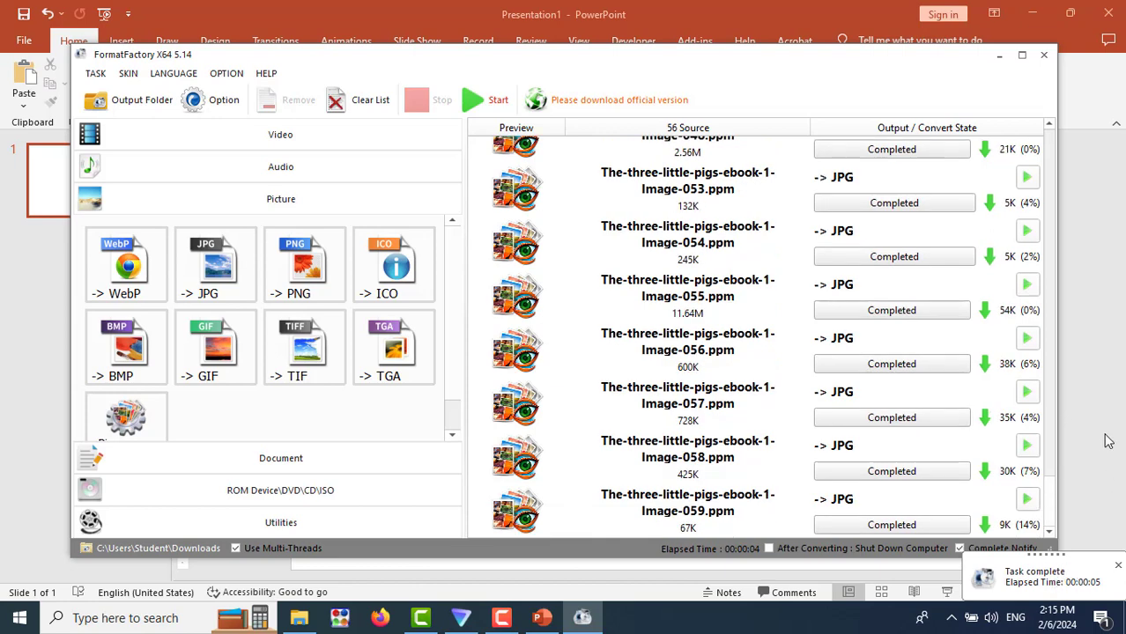
pyautogui.click(1115, 565)
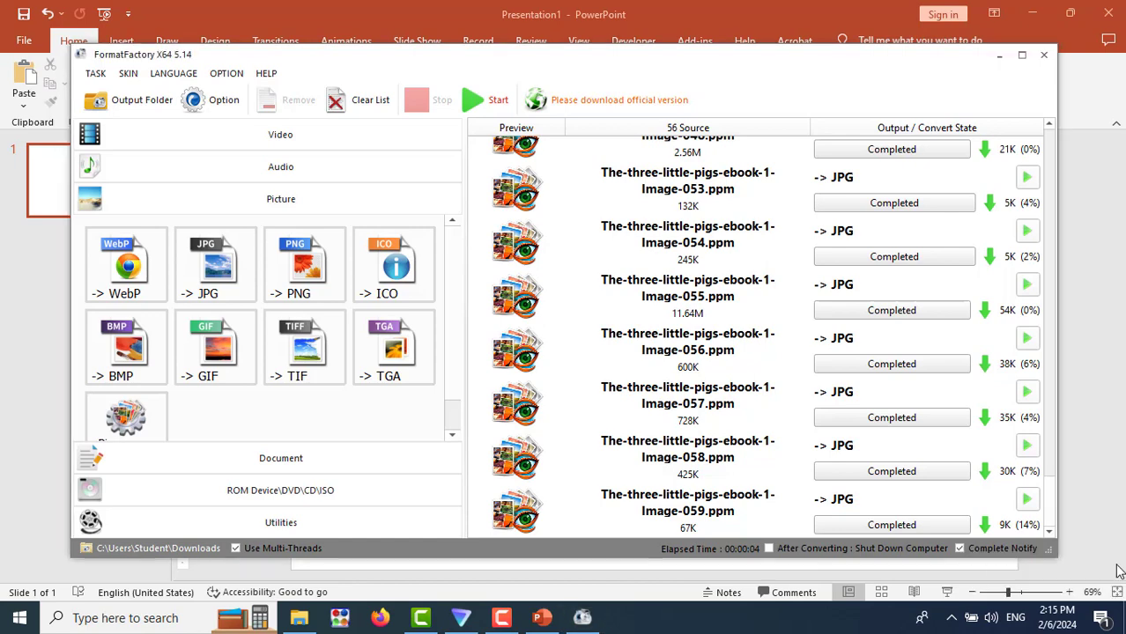
pyautogui.click(1043, 54)
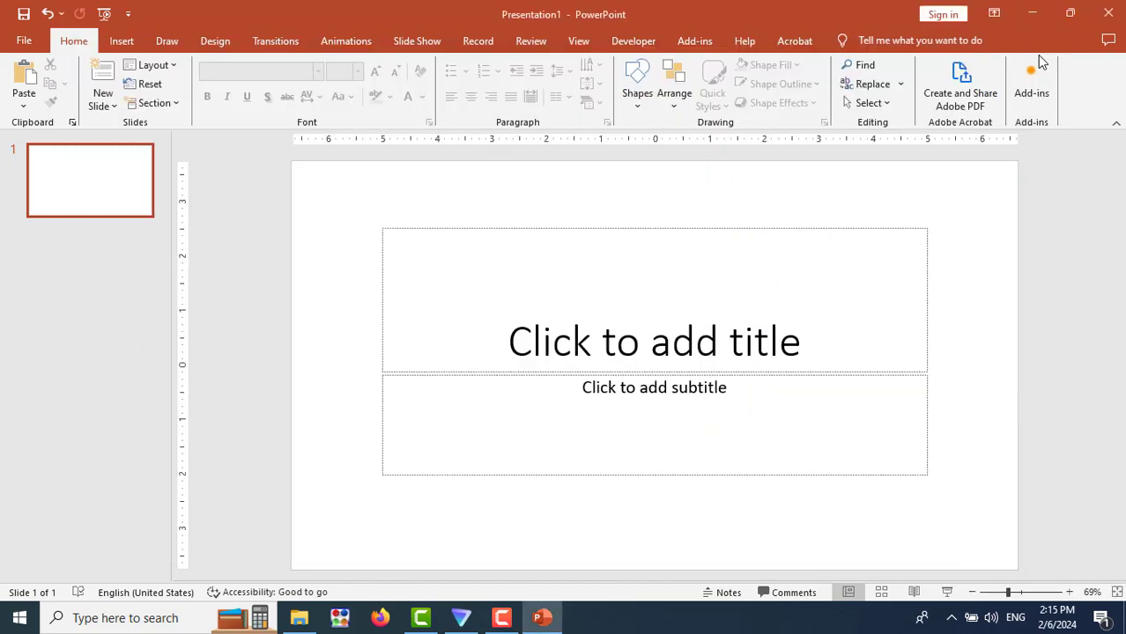
# Step: Show the The-three-little-pigs-ebook-1 folder in a maximized File Explorer window and sort its files by type
pyautogui.click(299, 618)
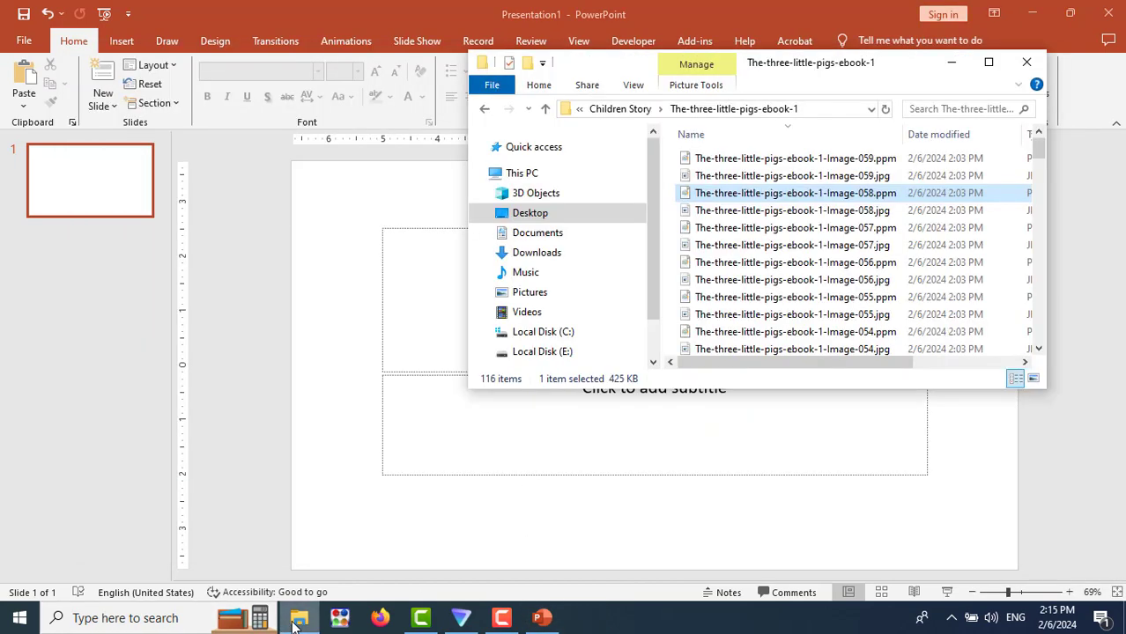
pyautogui.click(989, 63)
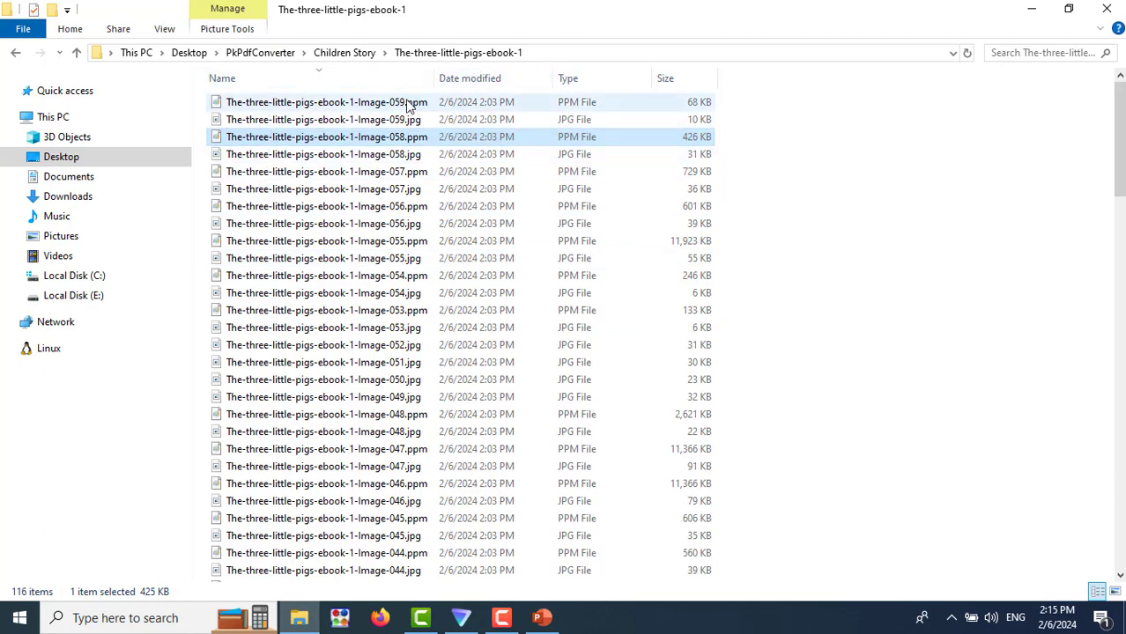
pyautogui.click(318, 107)
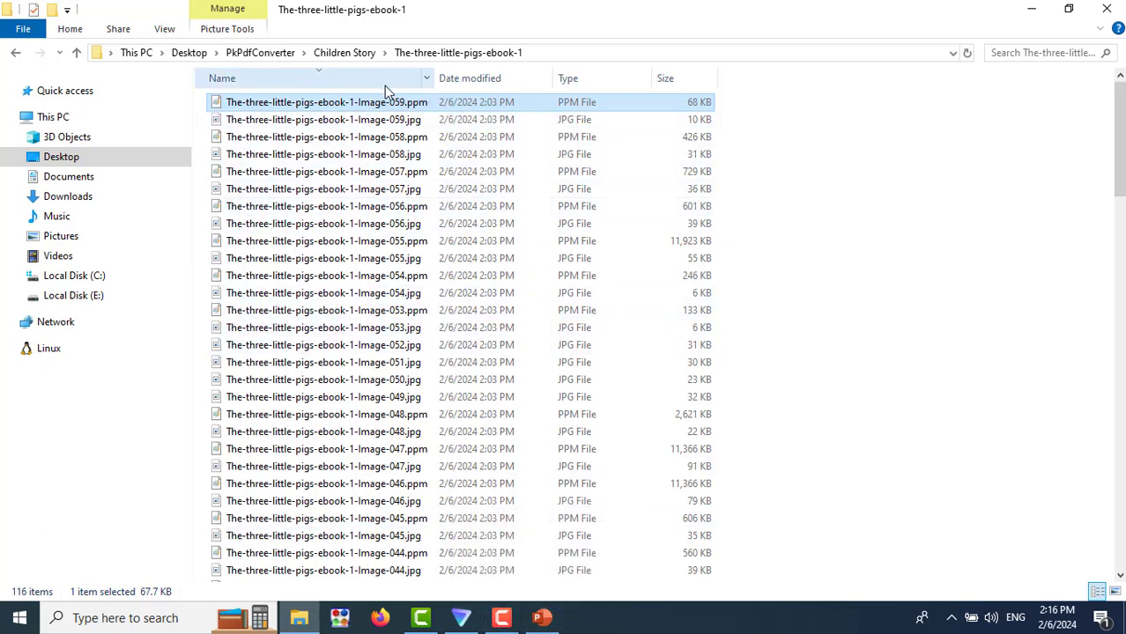
pyautogui.click(579, 77)
pyautogui.scroll(20, 788, 344)
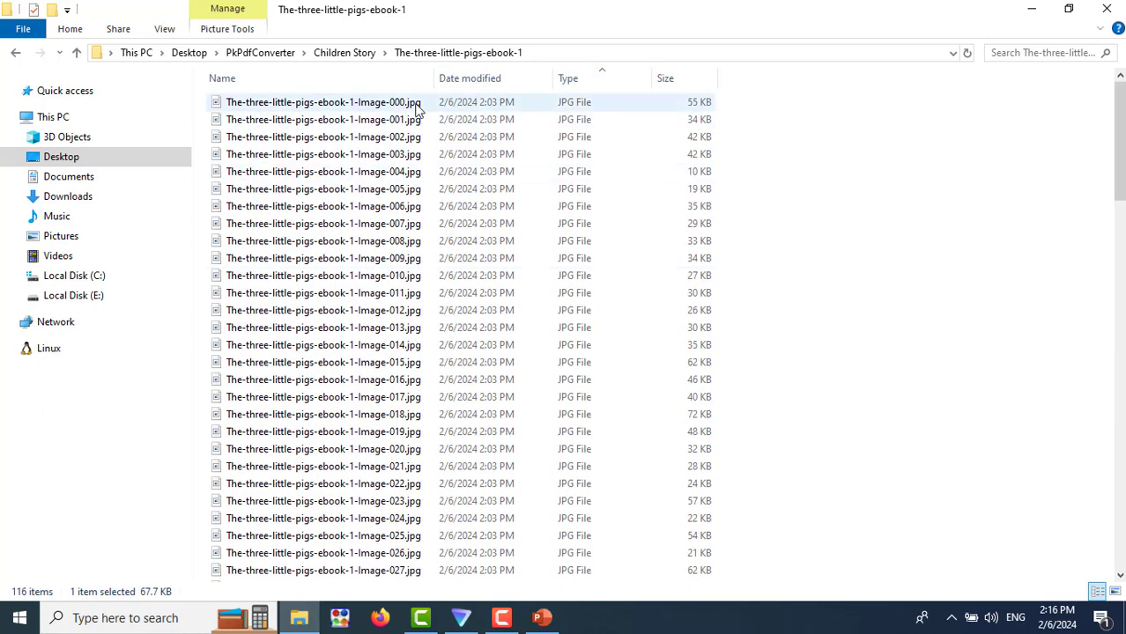
# Step: Look through the type-sorted list of JPG and PPM files down to Image-059.ppm and back to Image-000.jpg
pyautogui.click(387, 104)
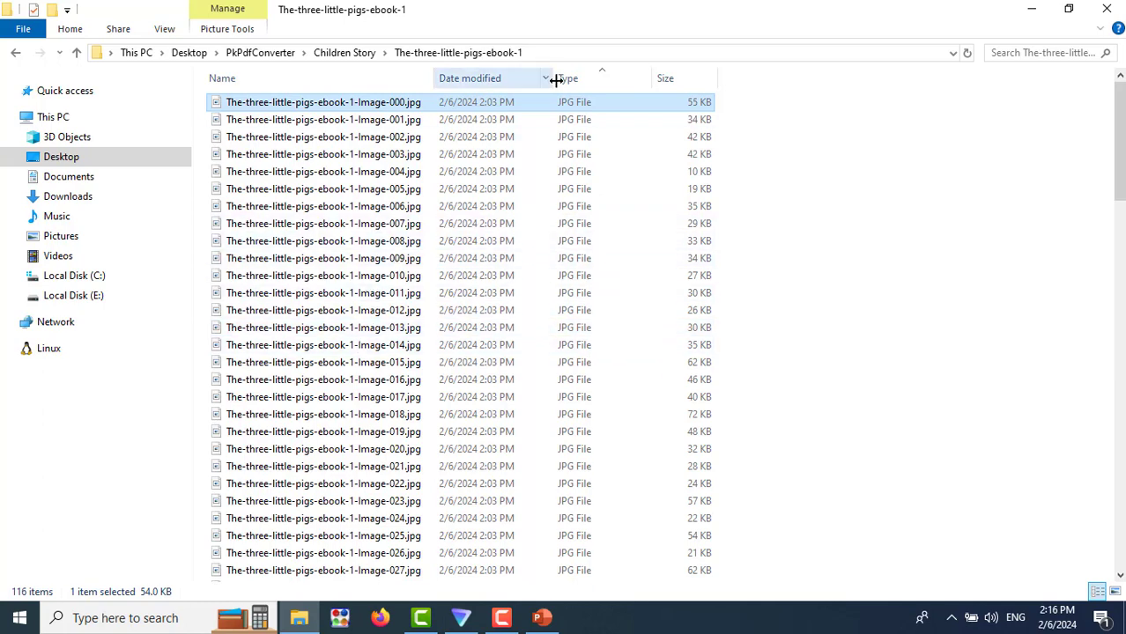
pyautogui.scroll(-16, 610, 221)
pyautogui.scroll(7, 614, 222)
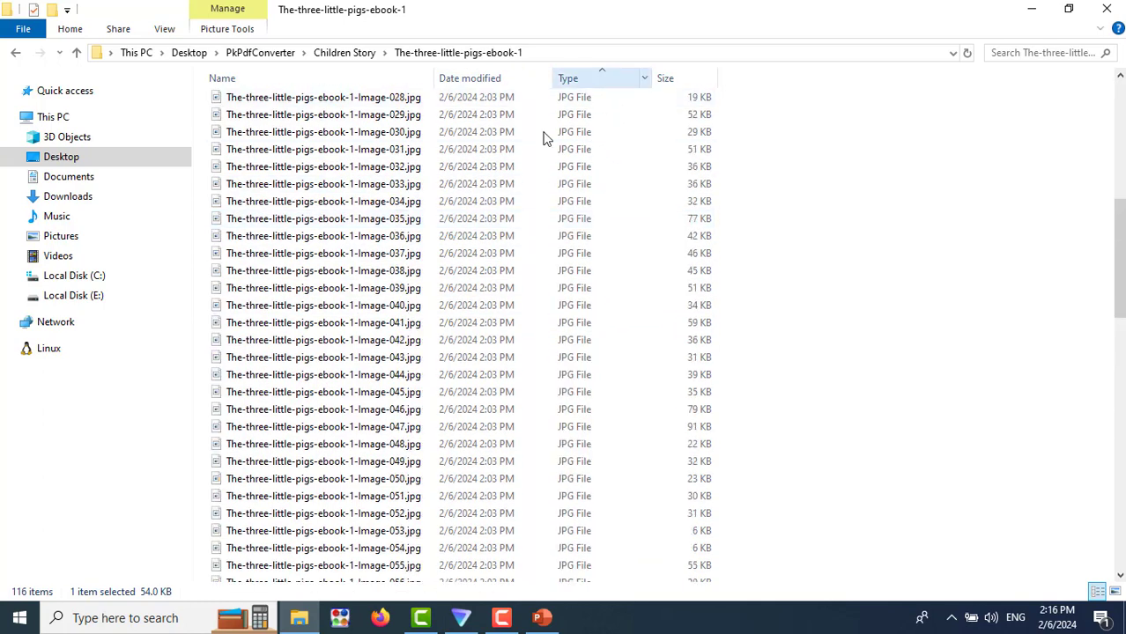
pyautogui.scroll(-19, 482, 221)
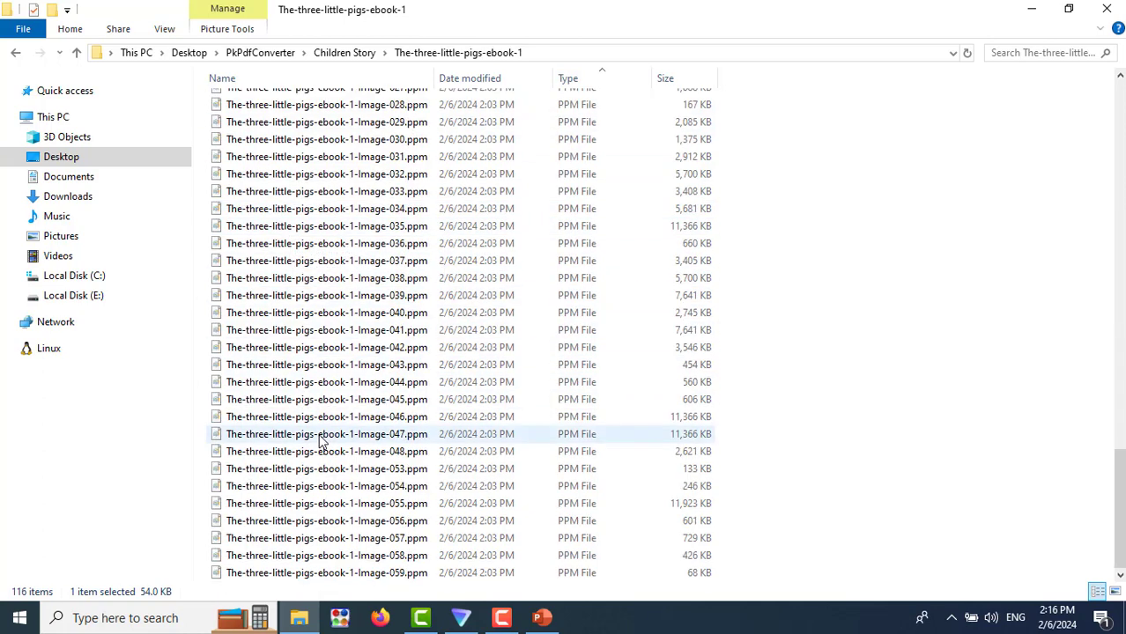
pyautogui.scroll(20, 549, 414)
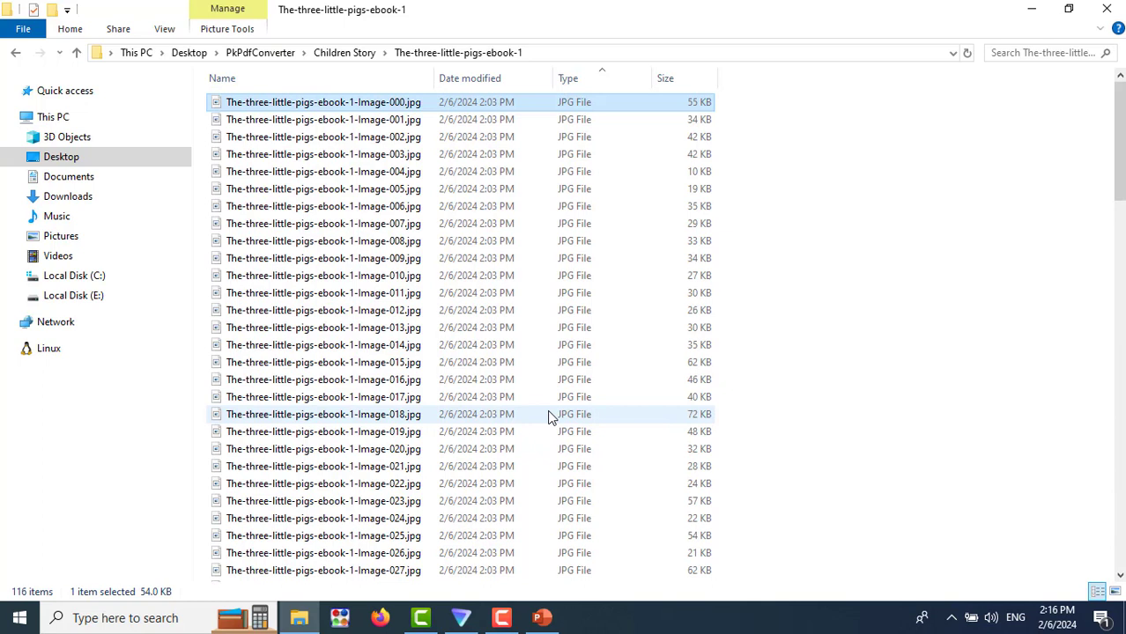
# Step: Display the folder's files as large icons and look over the thumbnails of the converted JPG pictures
pyautogui.moveTo(544, 622)
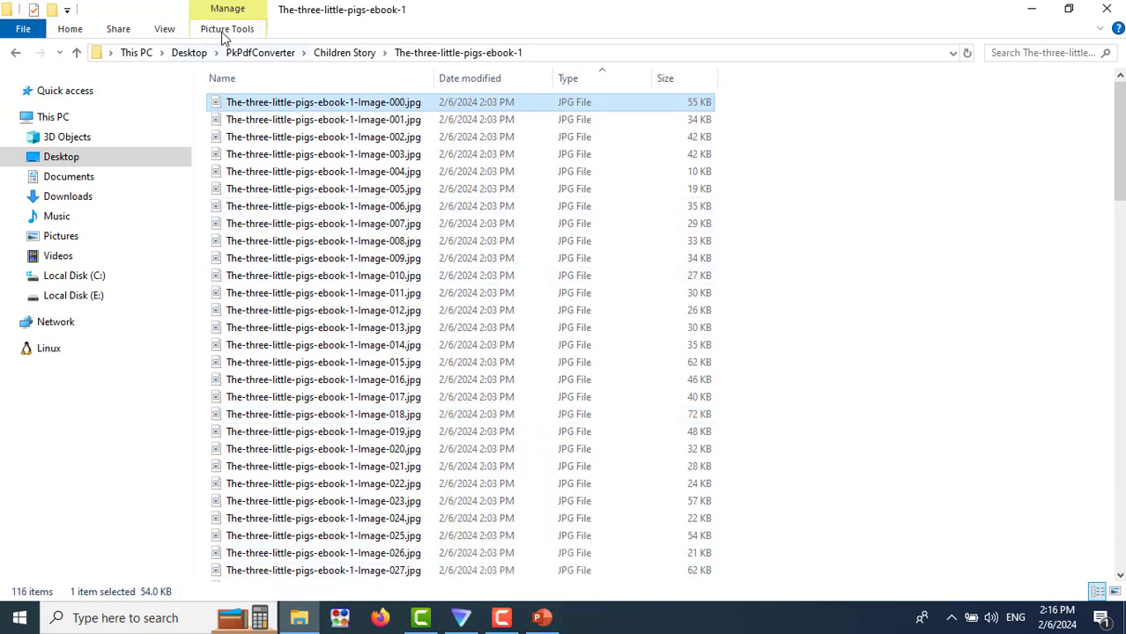
pyautogui.click(158, 31)
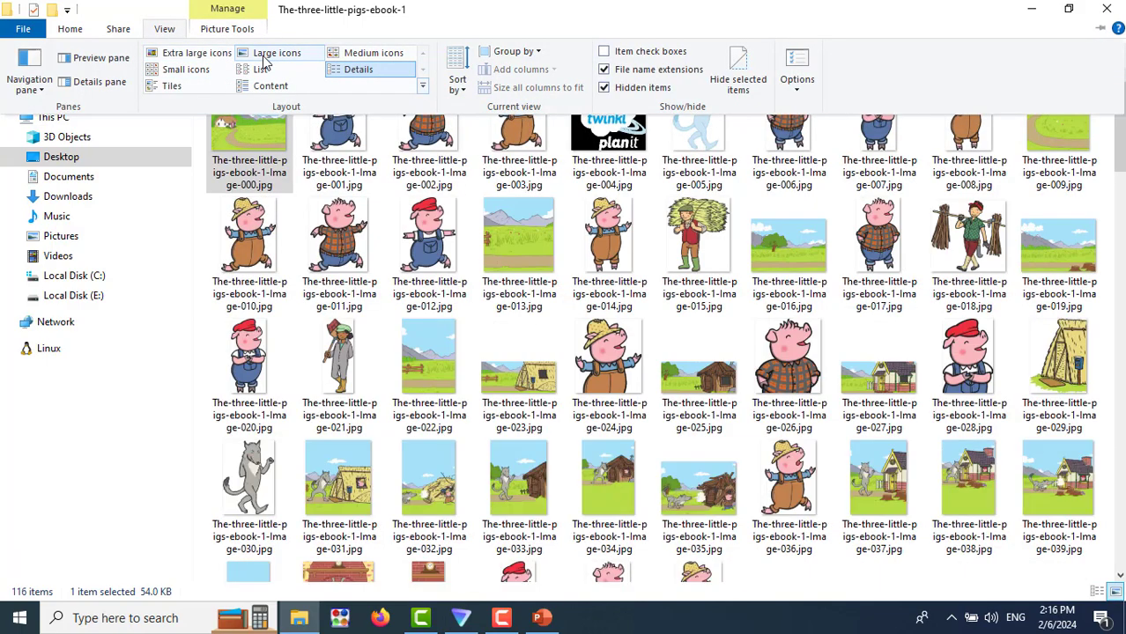
pyautogui.click(264, 57)
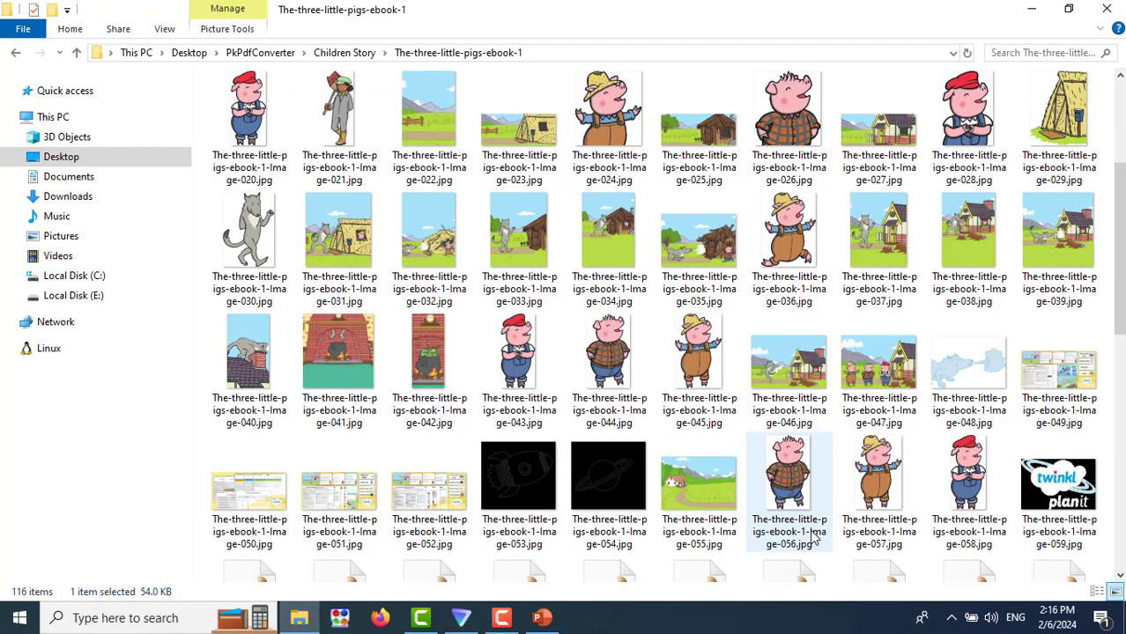
pyautogui.scroll(-3, 815, 539)
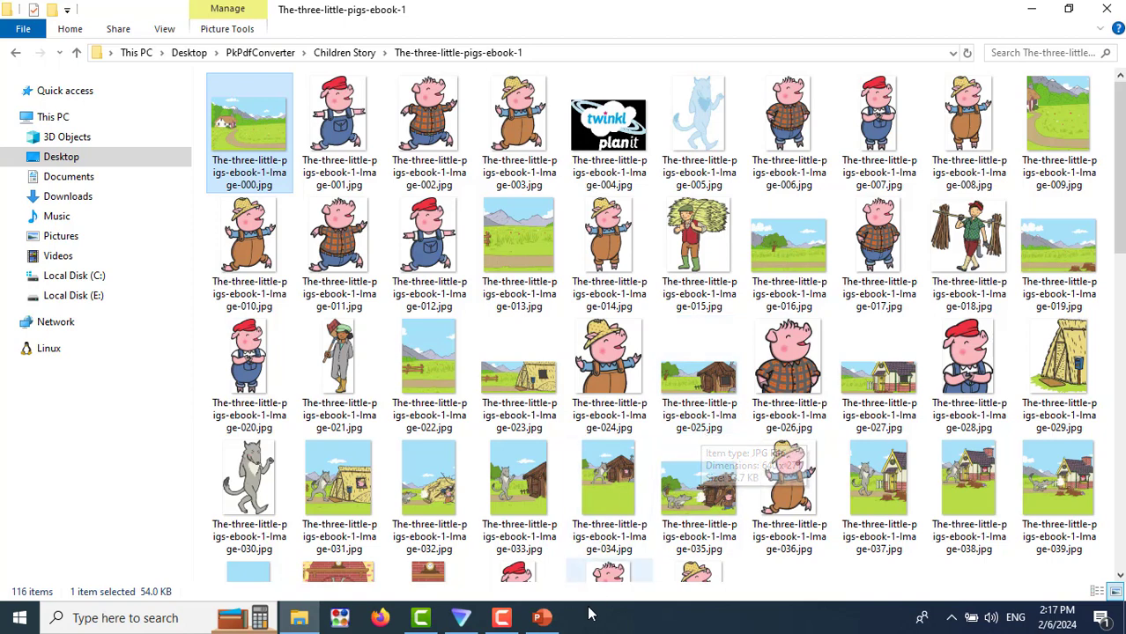
pyautogui.moveTo(552, 624)
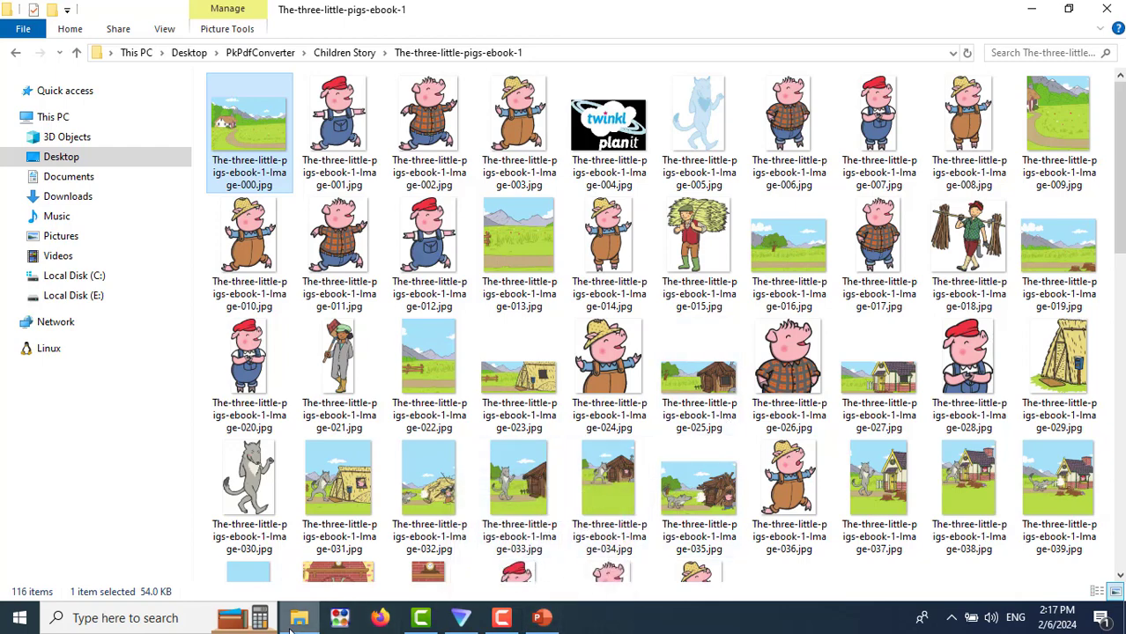
pyautogui.click(419, 616)
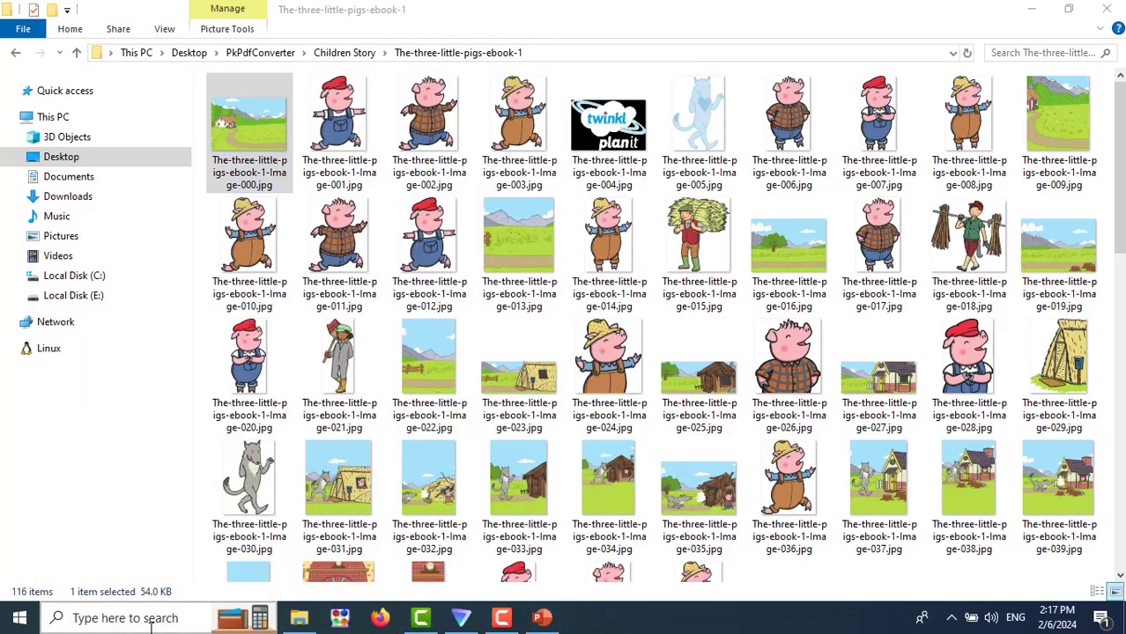
pyautogui.click(150, 619)
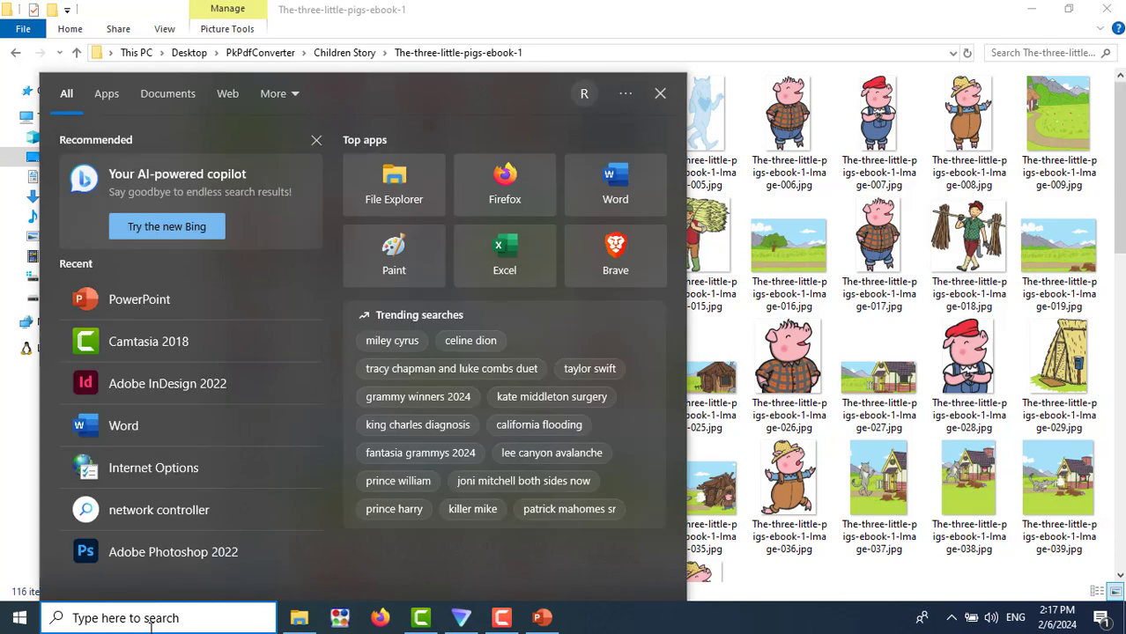
pyautogui.click(815, 625)
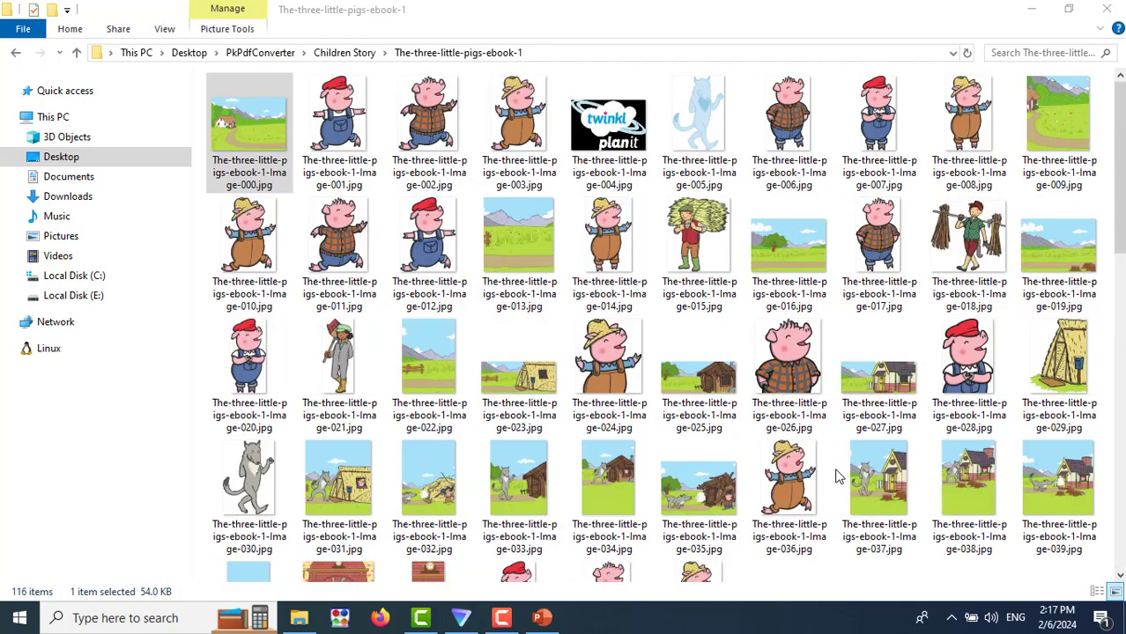
# Step: Restore the picture folder's window to its smaller size over the blank PowerPoint presentation
pyautogui.click(1068, 10)
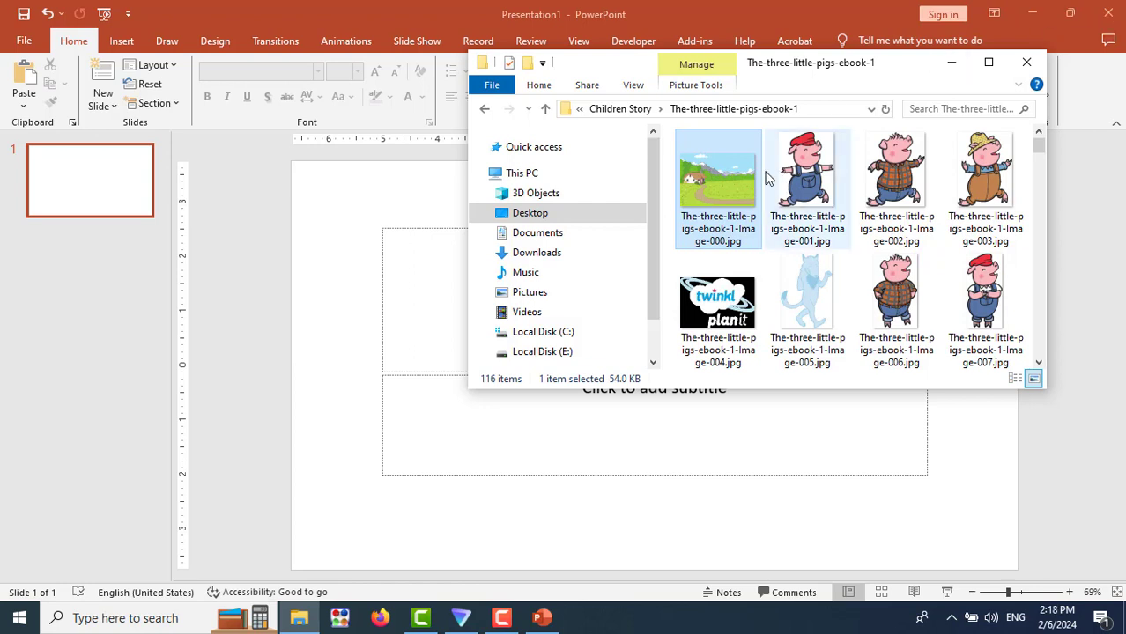
pyautogui.click(490, 623)
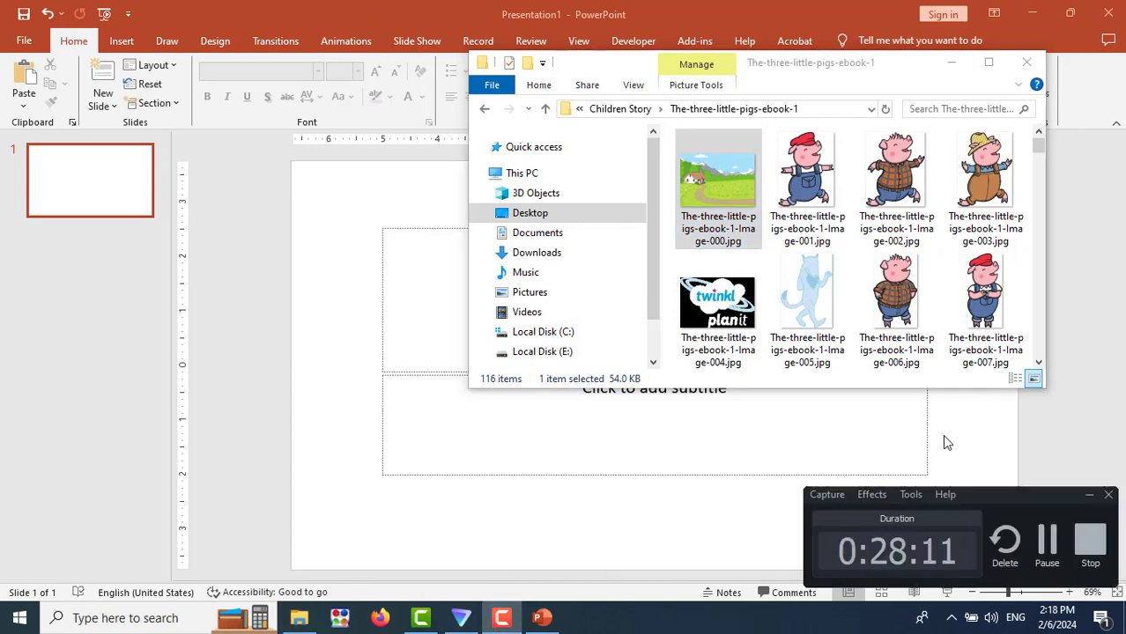